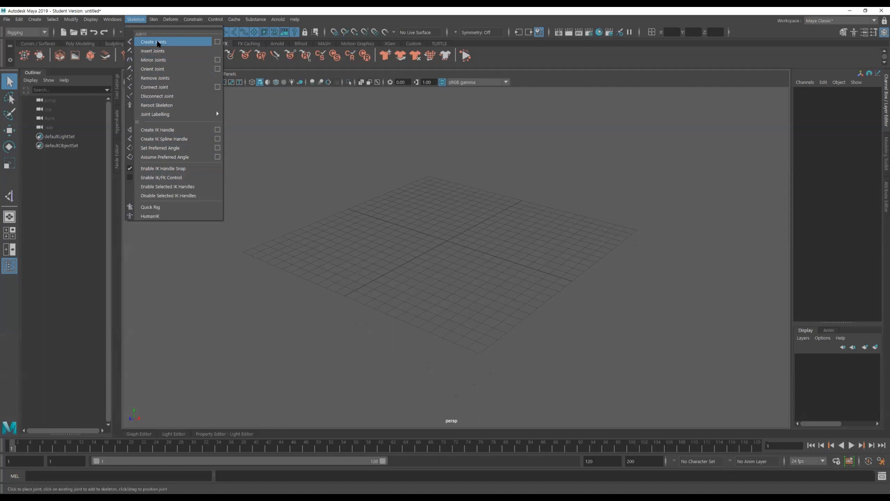
# - Create a zigzag chain of six joints across the ground grid in the perspective view
pyautogui.scroll(3, 417, 234)
pyautogui.click(362, 263)
pyautogui.click(411, 146)
pyautogui.click(487, 192)
pyautogui.click(445, 297)
pyautogui.click(506, 309)
pyautogui.click(581, 244)
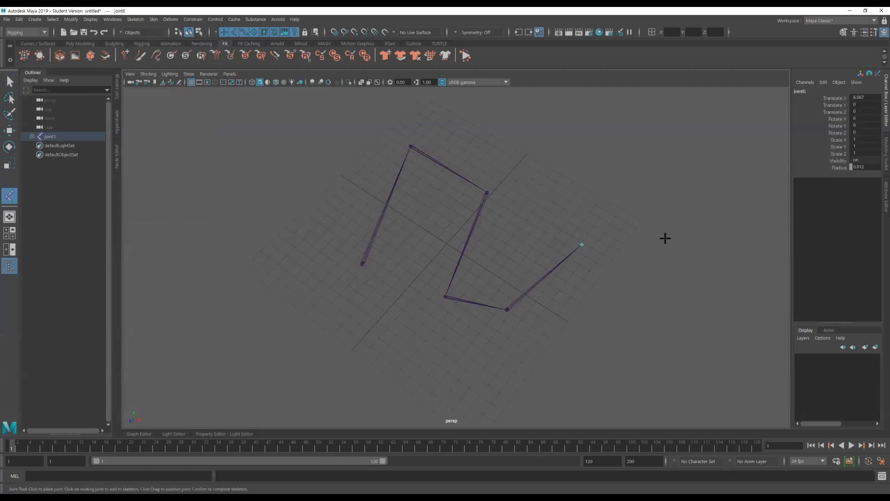
pyautogui.press('Return')
pyautogui.keyDown('alt'); pyautogui.moveTo(597, 240); pyautogui.dragTo(391, 246); pyautogui.keyUp('alt')
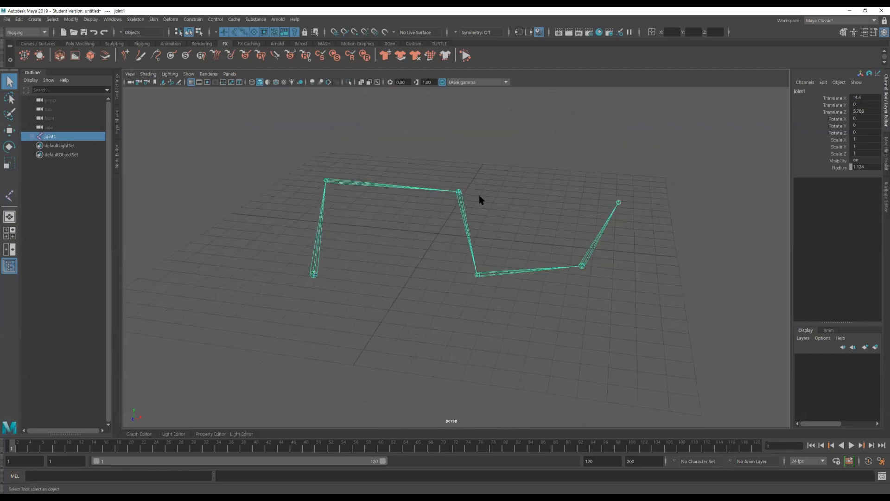
pyautogui.keyDown('alt'); pyautogui.moveTo(540, 267); pyautogui.dragTo(380, 285); pyautogui.keyUp('alt')
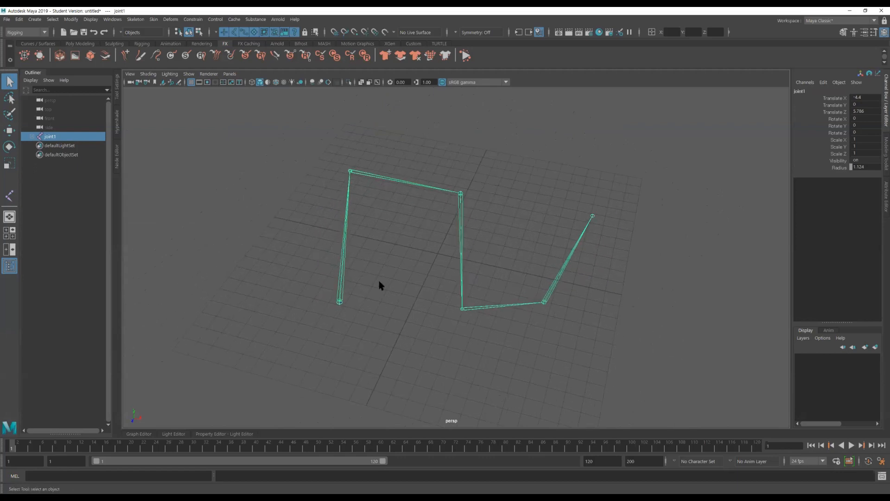
# - Expand the joint chain's hierarchy in the outliner from joint1 down to joint6
pyautogui.click(32, 136)
pyautogui.click(37, 145)
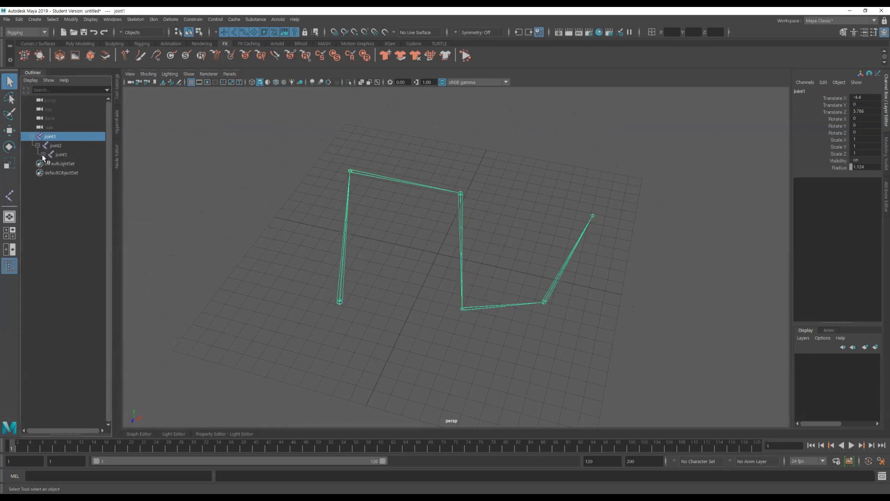
pyautogui.click(49, 164)
pyautogui.click(54, 172)
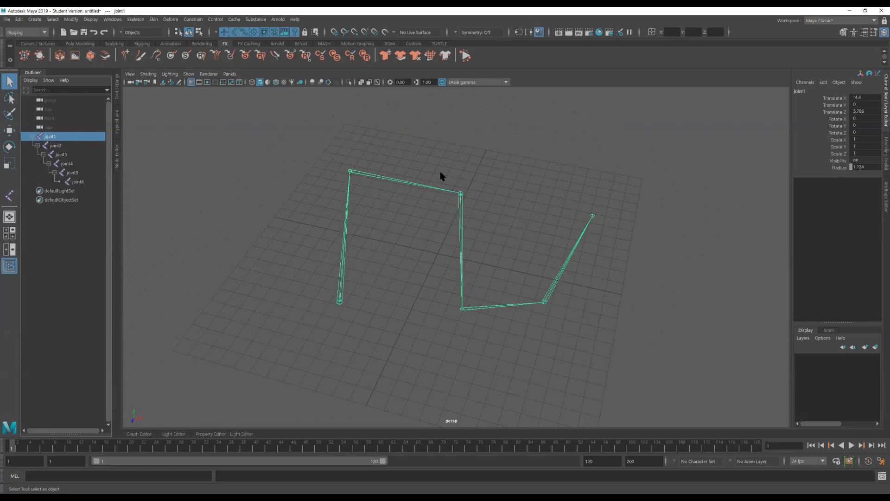
# - Delete the entire six-joint chain from the scene
pyautogui.keyDown('alt'); pyautogui.moveTo(434, 306); pyautogui.dragTo(338, 304); pyautogui.keyUp('alt')
pyautogui.click(396, 324)
pyautogui.press('Delete')
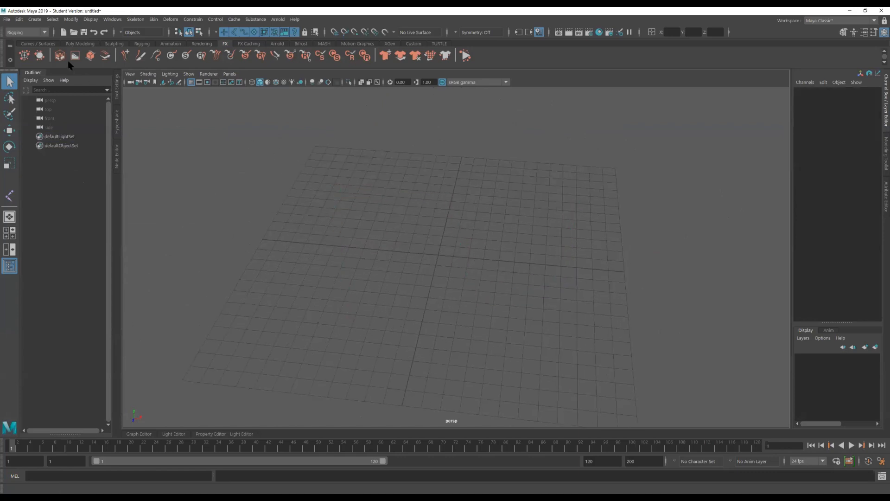
# - Create a polygon cylinder and increase its number of height subdivisions
pyautogui.click(35, 19)
pyautogui.moveTo(127, 49)
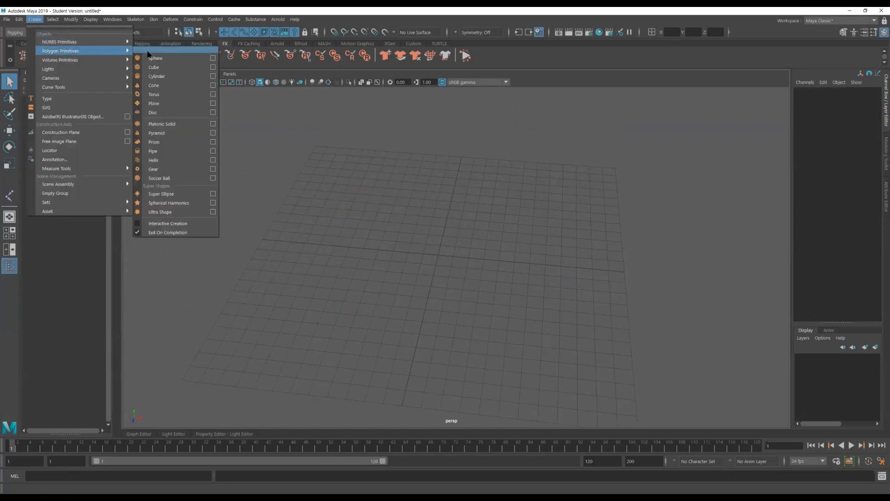
pyautogui.click(172, 76)
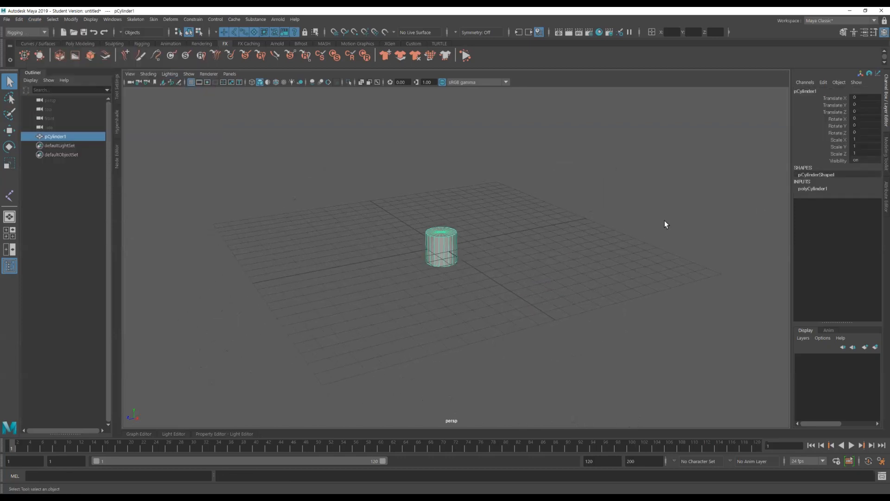
pyautogui.click(818, 189)
pyautogui.click(826, 216)
pyautogui.moveTo(533, 211); pyautogui.dragTo(677, 214, button='middle')
# - Scale the cylinder along Y to about 9 so it forms a tall column
pyautogui.press('r')
pyautogui.moveTo(440, 208); pyautogui.dragTo(445, 173)
pyautogui.click(477, 193)
pyautogui.click(441, 191)
pyautogui.keyDown('alt'); pyautogui.moveTo(381, 189); pyautogui.dragTo(449, 167); pyautogui.keyUp('alt')
pyautogui.keyDown('alt'); pyautogui.moveTo(457, 234); pyautogui.dragTo(453, 207); pyautogui.keyUp('alt')
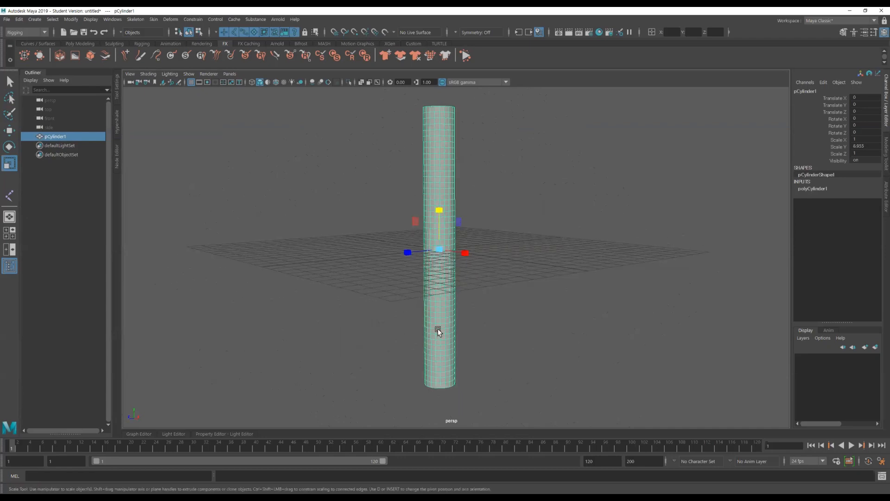
pyautogui.keyDown('alt'); pyautogui.moveTo(494, 288); pyautogui.dragTo(485, 149); pyautogui.keyUp('alt')
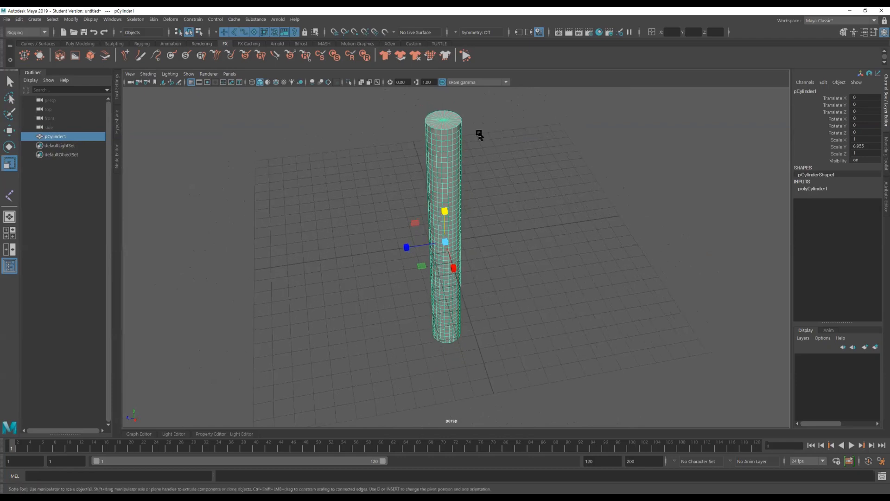
pyautogui.keyDown('alt'); pyautogui.moveTo(484, 268); pyautogui.dragTo(483, 258); pyautogui.keyUp('alt')
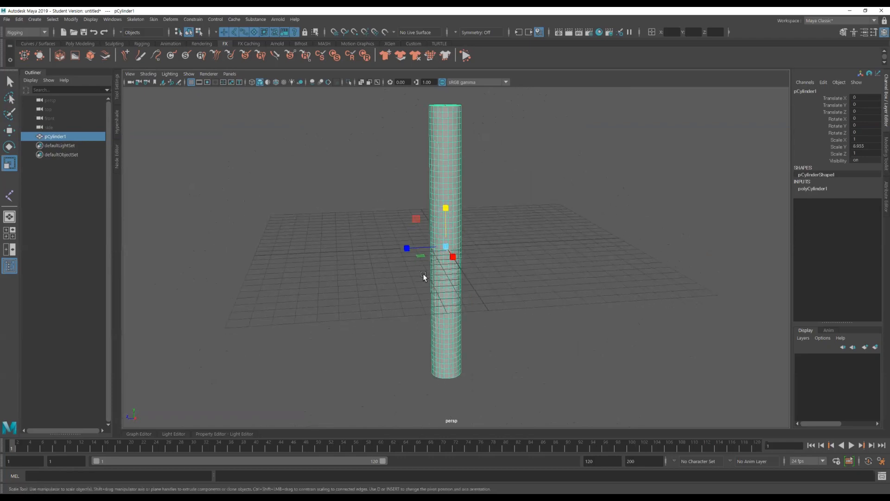
pyautogui.click(529, 236)
pyautogui.click(445, 186)
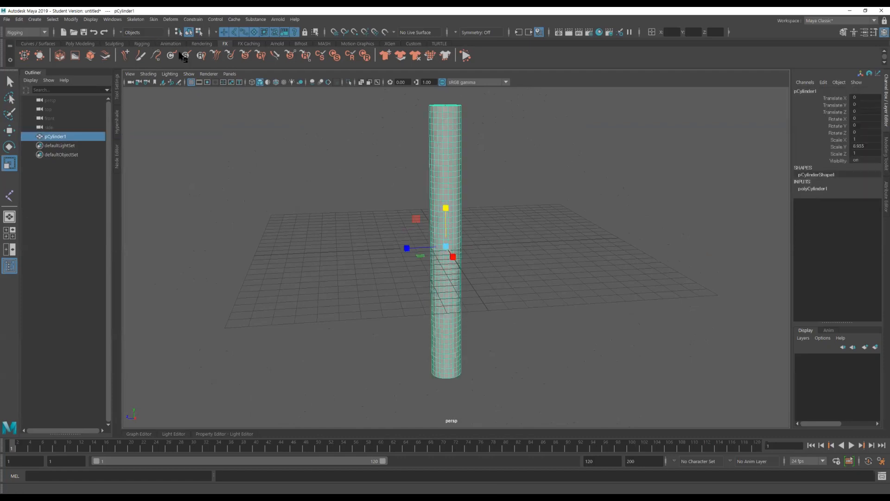
# - Create a three-joint chain in the side view, grid-snapped from the cylinder's top at Y 9 through a slightly offset middle joint to its base
pyautogui.click(135, 19)
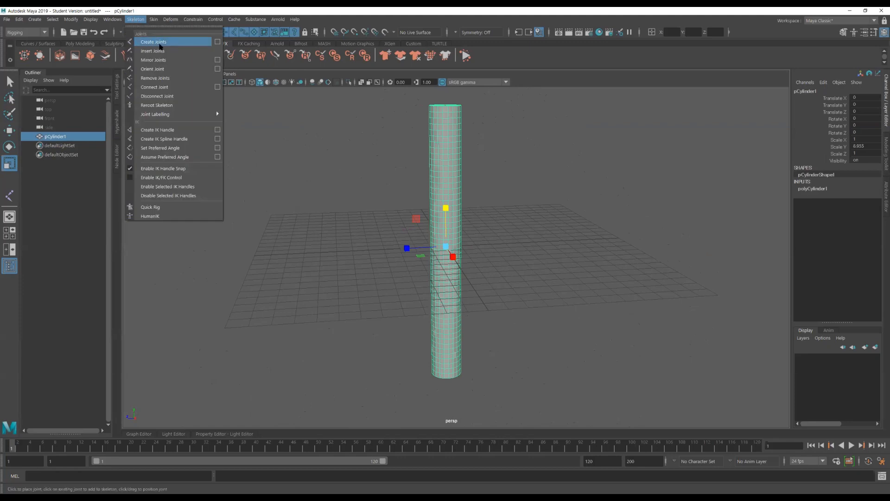
pyautogui.click(161, 42)
pyautogui.press('space')
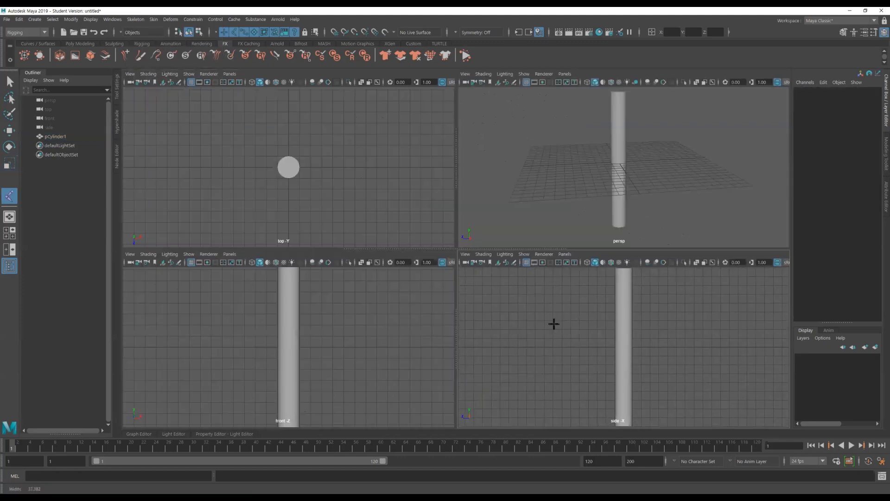
pyautogui.keyDown('alt'); pyautogui.moveTo(601, 321); pyautogui.dragTo(592, 306, button='middle'); pyautogui.keyUp('alt')
pyautogui.press('x')
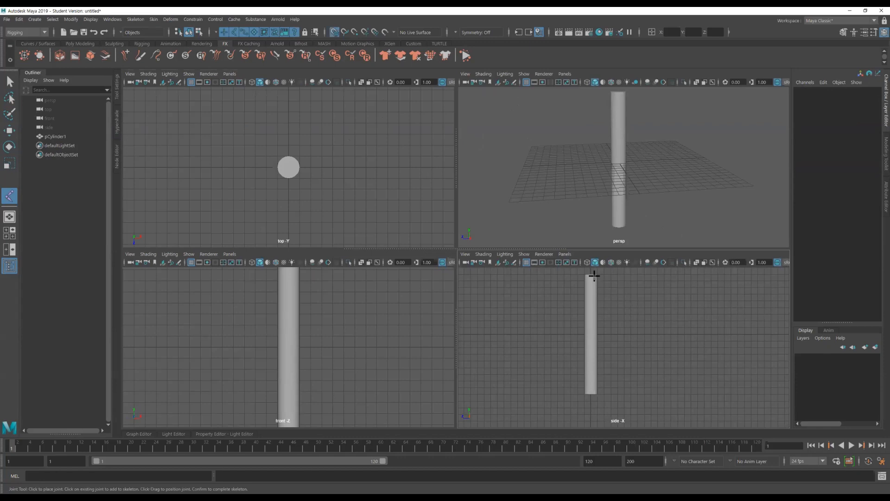
pyautogui.click(589, 277)
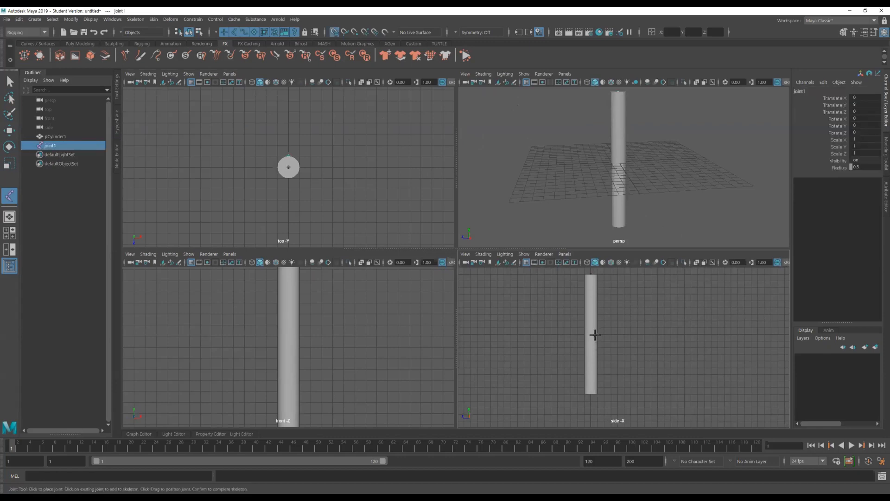
pyautogui.press('r')
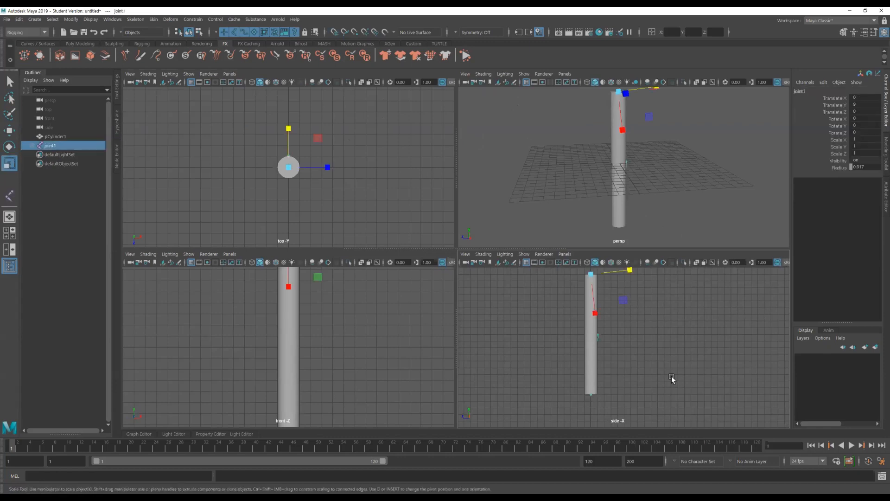
pyautogui.press('space')
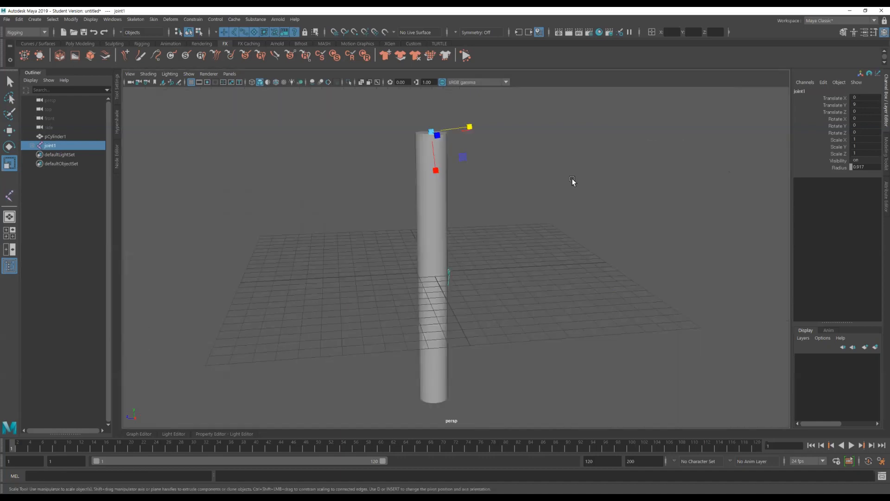
# - Bind the cylinder to the joint chain with Bind Skin
pyautogui.click(442, 224)
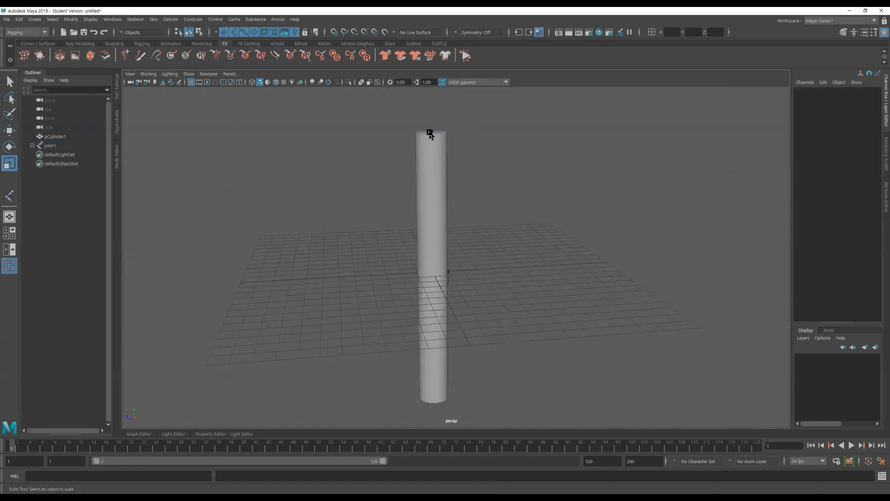
pyautogui.click(432, 133)
pyautogui.keyDown('shift'); pyautogui.click(441, 188); pyautogui.keyUp('shift')
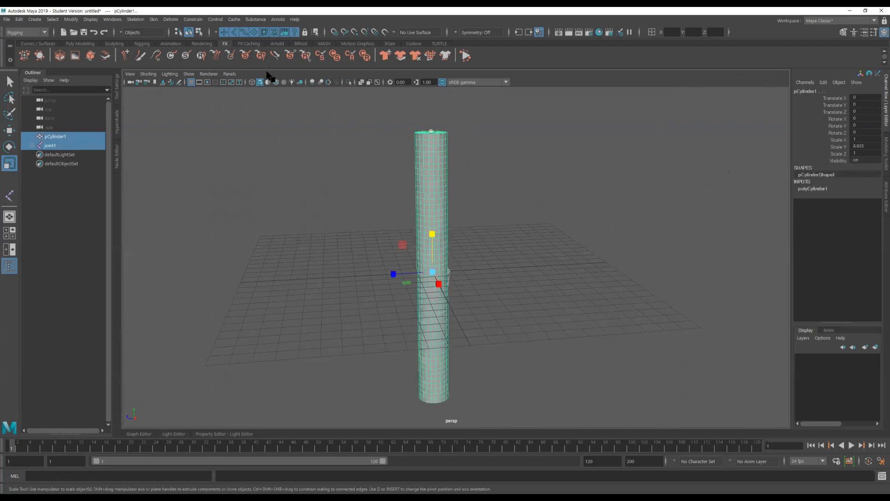
pyautogui.click(153, 19)
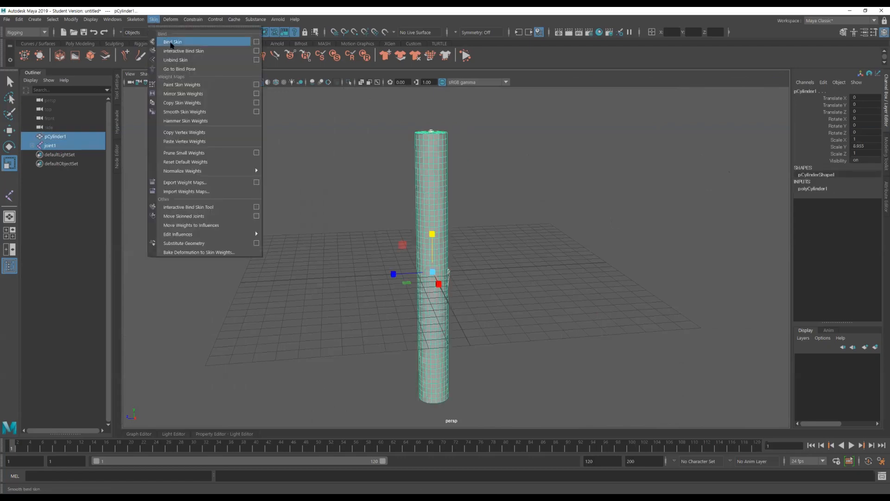
pyautogui.click(168, 40)
pyautogui.scroll(-3, 481, 196)
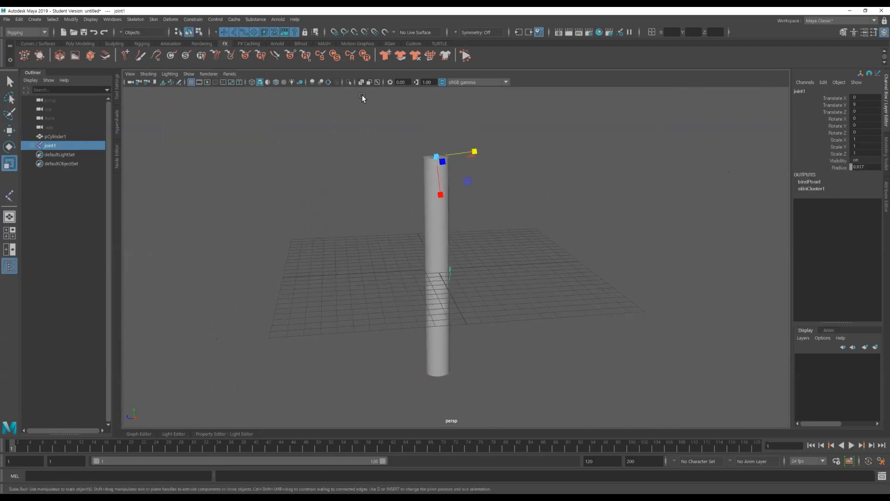
# - Display the joints through the mesh and rotate the middle joint to bend the cylinder's lower half
pyautogui.click(379, 83)
pyautogui.moveTo(461, 316); pyautogui.dragTo(400, 297)
pyautogui.press('e')
pyautogui.moveTo(423, 245); pyautogui.dragTo(470, 234)
pyautogui.click(536, 217)
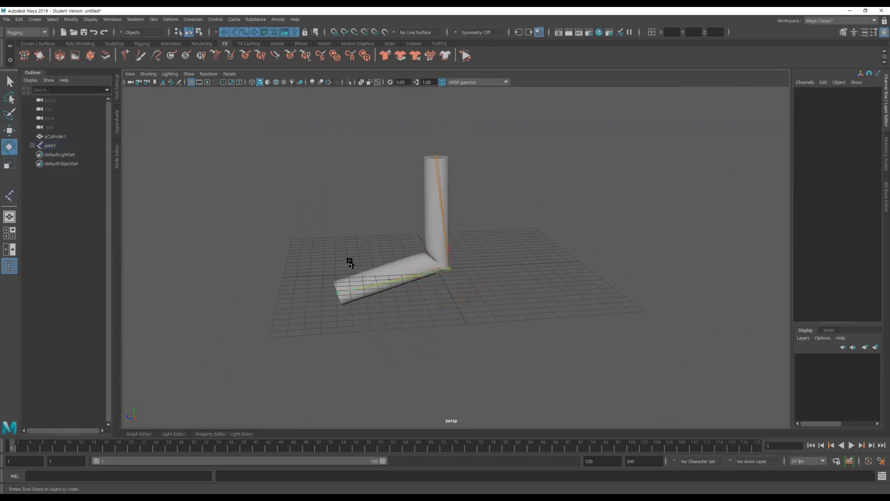
# - Adjust the middle joint's bend to about 59 degrees around Z
pyautogui.keyDown('alt'); pyautogui.moveTo(350, 262); pyautogui.dragTo(409, 273, button='right'); pyautogui.keyUp('alt')
pyautogui.click(405, 251)
pyautogui.keyDown('alt'); pyautogui.moveTo(486, 288); pyautogui.dragTo(503, 298); pyautogui.keyUp('alt')
pyautogui.keyDown('alt'); pyautogui.moveTo(540, 300); pyautogui.dragTo(528, 300, button='right'); pyautogui.keyUp('alt')
pyautogui.click(528, 301)
pyautogui.keyDown('alt'); pyautogui.moveTo(459, 309); pyautogui.dragTo(405, 317, button='right'); pyautogui.keyUp('alt')
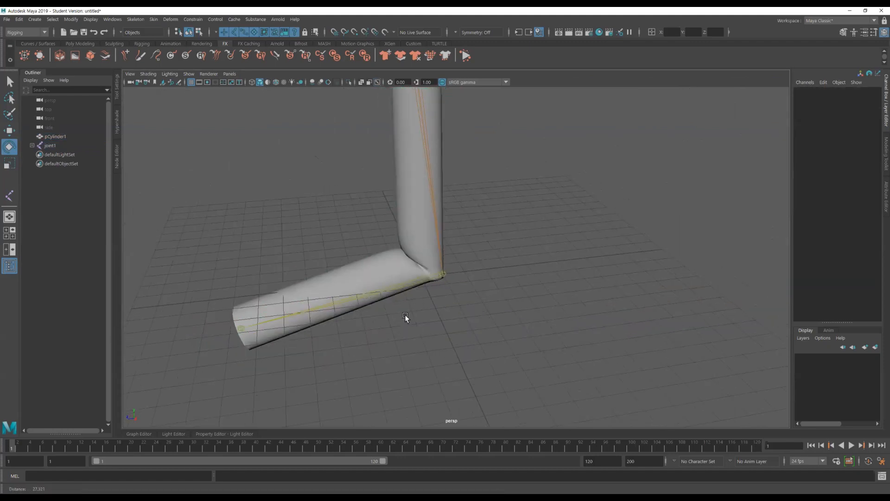
pyautogui.click(417, 281)
pyautogui.moveTo(431, 256)
pyautogui.mouseDown()
pyautogui.moveTo(417, 245)
pyautogui.moveTo(419, 293)
pyautogui.moveTo(419, 250)
pyautogui.mouseUp()
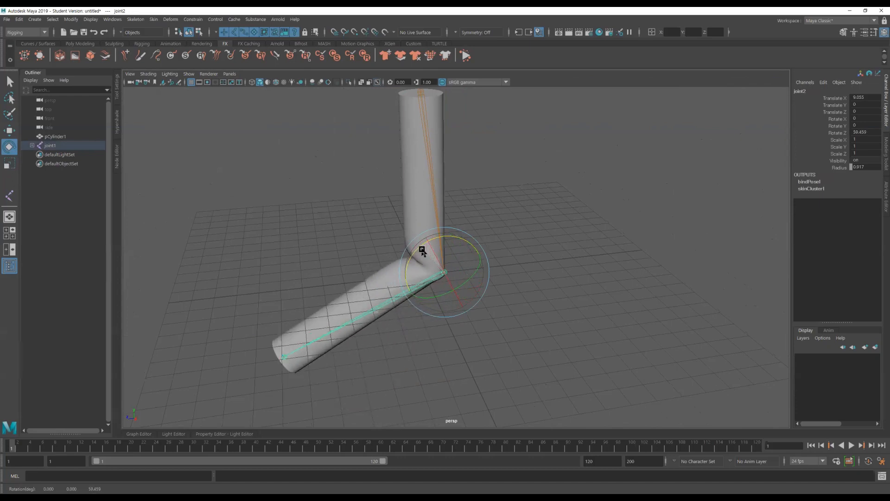
pyautogui.click(542, 218)
pyautogui.keyDown('alt'); pyautogui.moveTo(542, 219); pyautogui.dragTo(513, 259, button='right'); pyautogui.keyUp('alt')
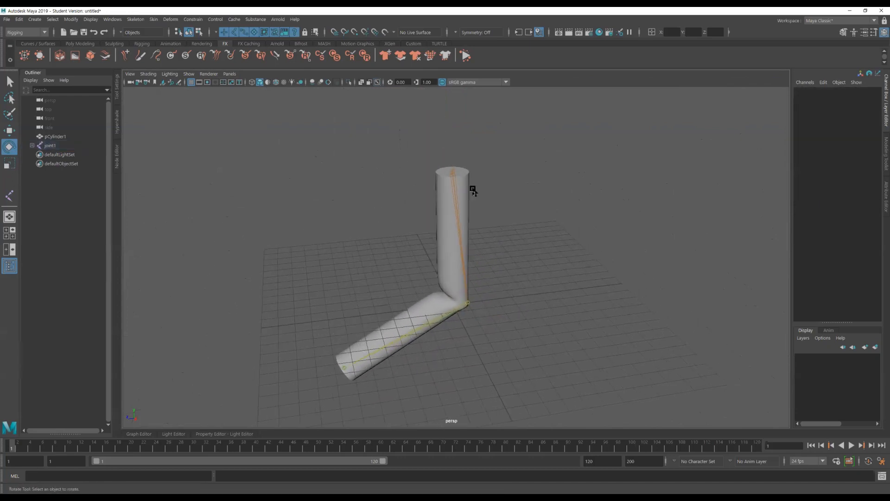
# - Expand joint1 and joint2 in the outliner to list all joints of the bound chain
pyautogui.keyDown('alt'); pyautogui.moveTo(479, 299); pyautogui.dragTo(387, 335); pyautogui.keyUp('alt')
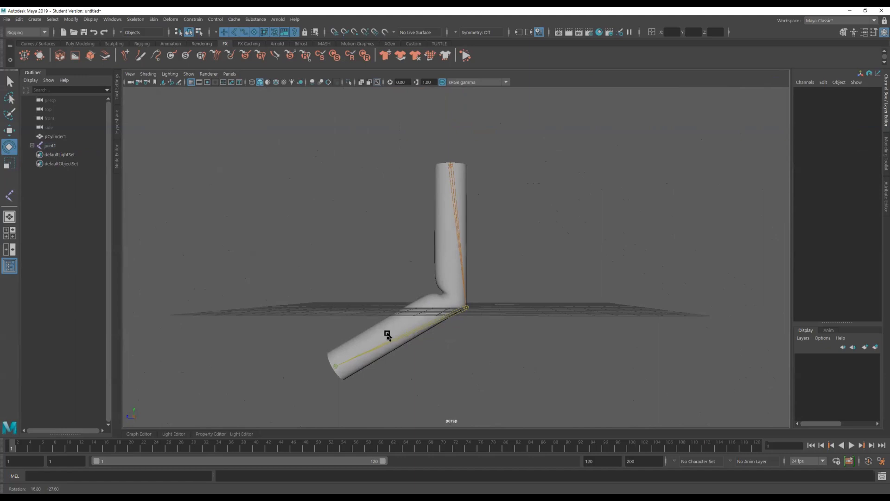
pyautogui.keyDown('alt'); pyautogui.moveTo(358, 333); pyautogui.dragTo(426, 291, button='middle'); pyautogui.keyUp('alt')
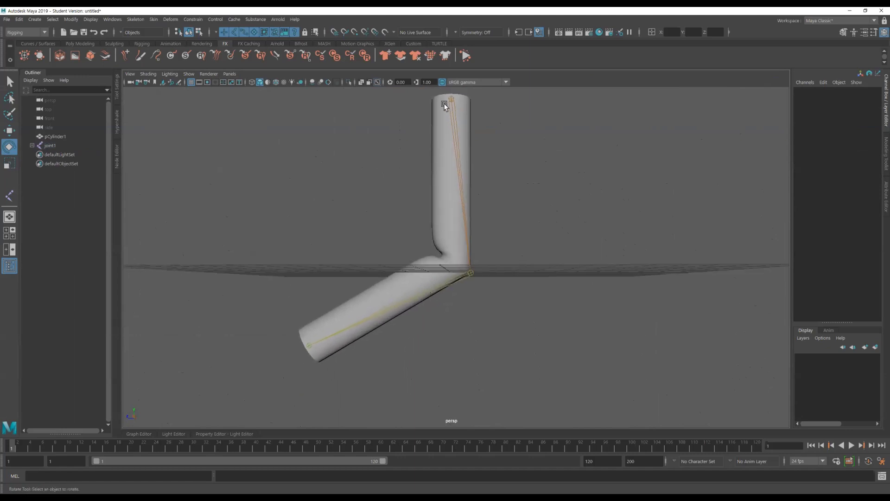
pyautogui.keyDown('alt'); pyautogui.moveTo(435, 245); pyautogui.dragTo(444, 260, button='middle'); pyautogui.keyUp('alt')
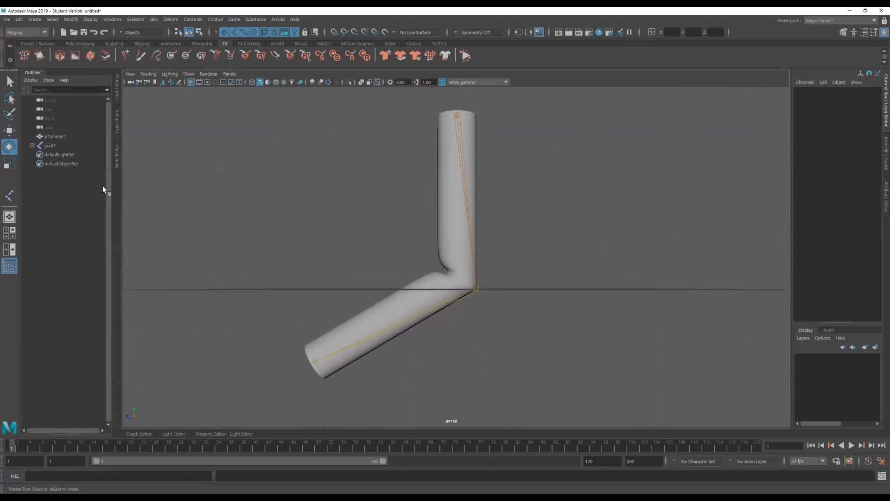
pyautogui.click(32, 145)
pyautogui.click(38, 155)
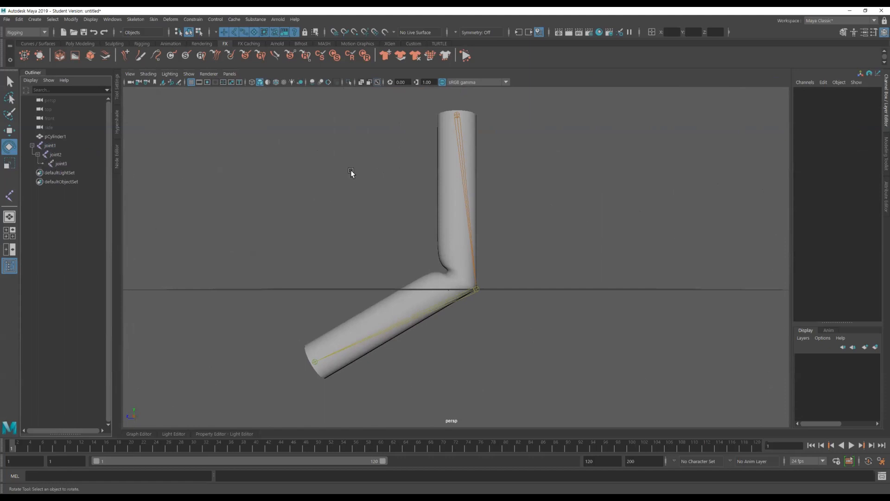
# - Freely rotate the top joint to about 35, -16, 14 degrees and the middle joint to about -15, 7, 58 degrees
pyautogui.click(461, 139)
pyautogui.keyDown('alt'); pyautogui.moveTo(548, 182); pyautogui.dragTo(545, 211); pyautogui.keyUp('alt')
pyautogui.moveTo(499, 141); pyautogui.dragTo(524, 309)
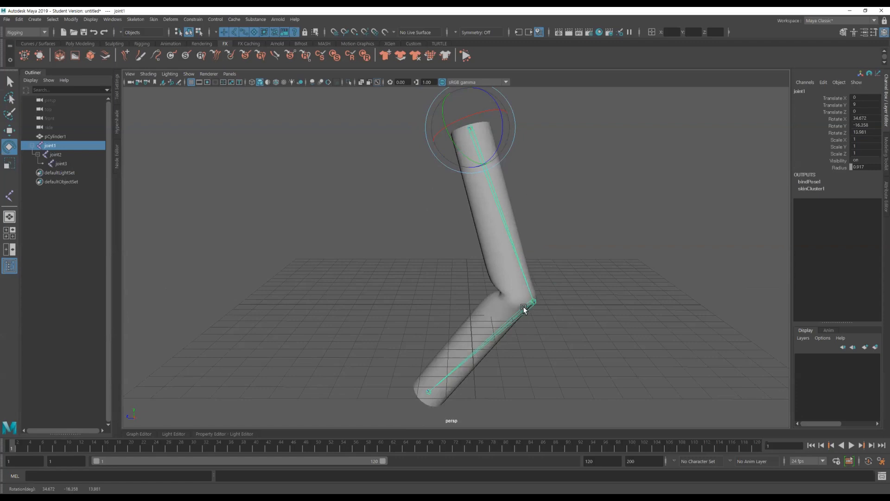
pyautogui.click(527, 311)
pyautogui.moveTo(511, 276)
pyautogui.mouseDown()
pyautogui.moveTo(509, 264)
pyautogui.moveTo(522, 274)
pyautogui.mouseUp()
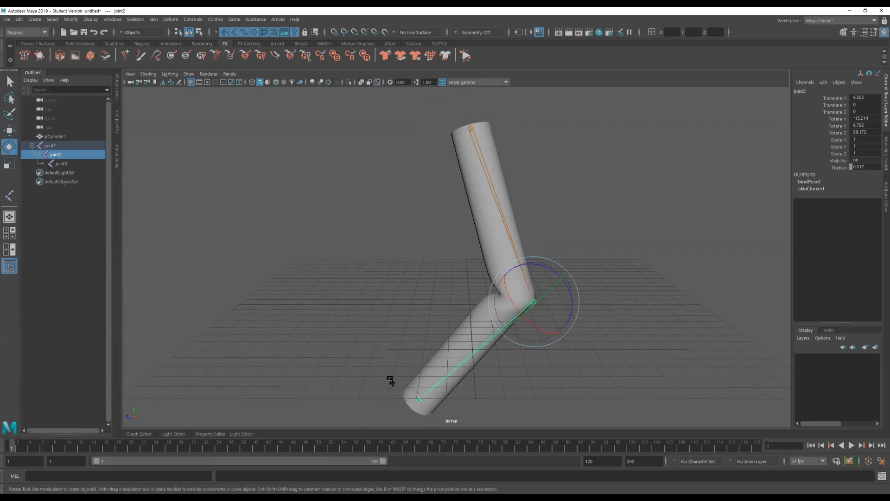
# - Select joint1, joint2 and joint3 one by one in the outliner to examine their parent-child hierarchy
pyautogui.click(56, 164)
pyautogui.click(53, 155)
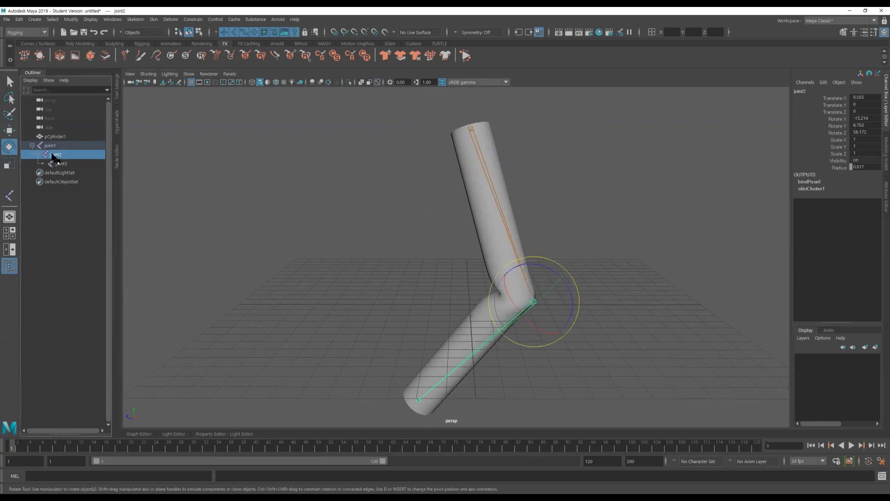
pyautogui.click(56, 162)
pyautogui.click(49, 145)
pyautogui.click(53, 154)
pyautogui.click(58, 162)
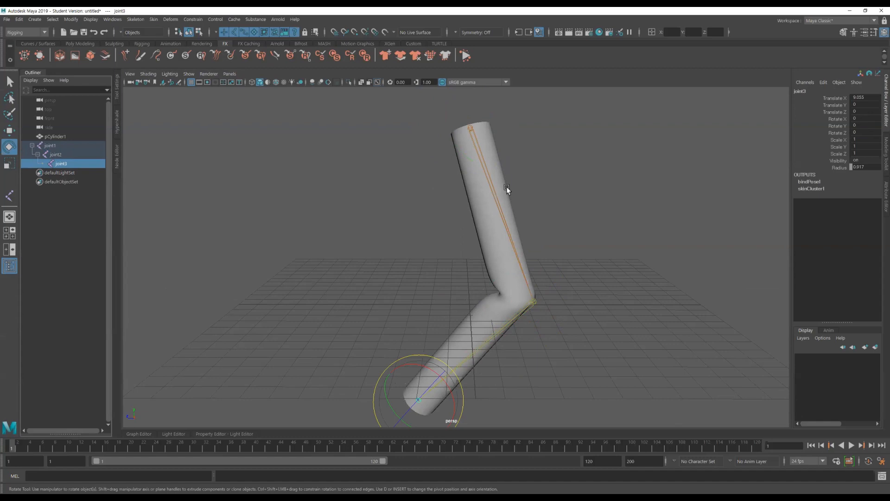
pyautogui.scroll(-2, 360, 194)
pyautogui.keyDown('alt'); pyautogui.moveTo(360, 194); pyautogui.dragTo(365, 193); pyautogui.keyUp('alt')
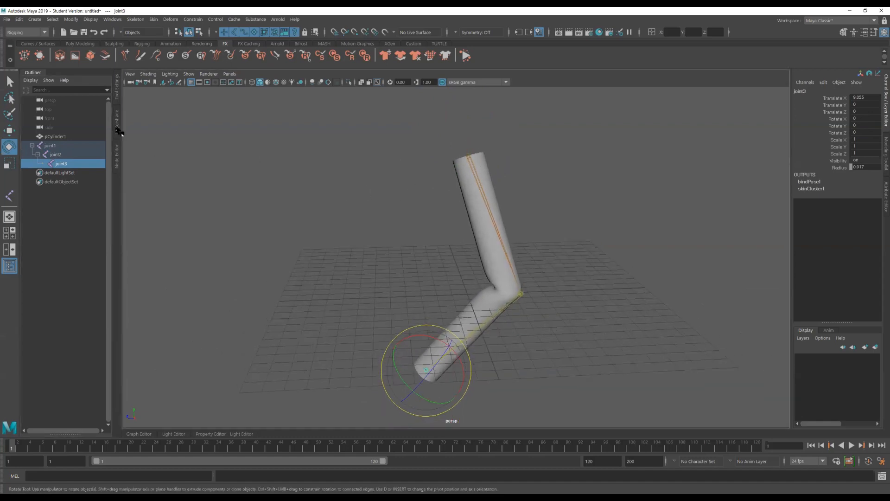
# - Start a new empty scene without saving the bent cylinder scene
pyautogui.click(63, 32)
pyautogui.click(443, 257)
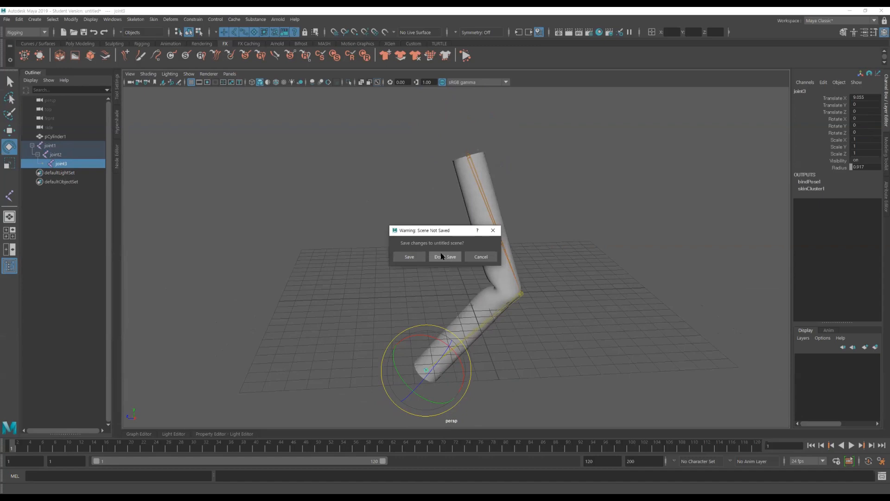
pyautogui.keyDown('alt'); pyautogui.moveTo(453, 255); pyautogui.dragTo(511, 275); pyautogui.keyUp('alt')
# - Draw a connected chain of five joints in a wide arc around the grid with Create Joints
pyautogui.click(135, 19)
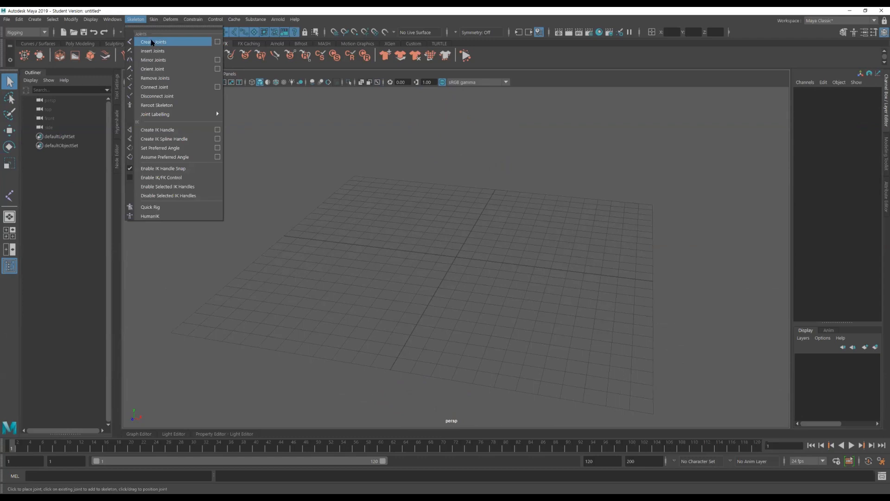
pyautogui.click(178, 42)
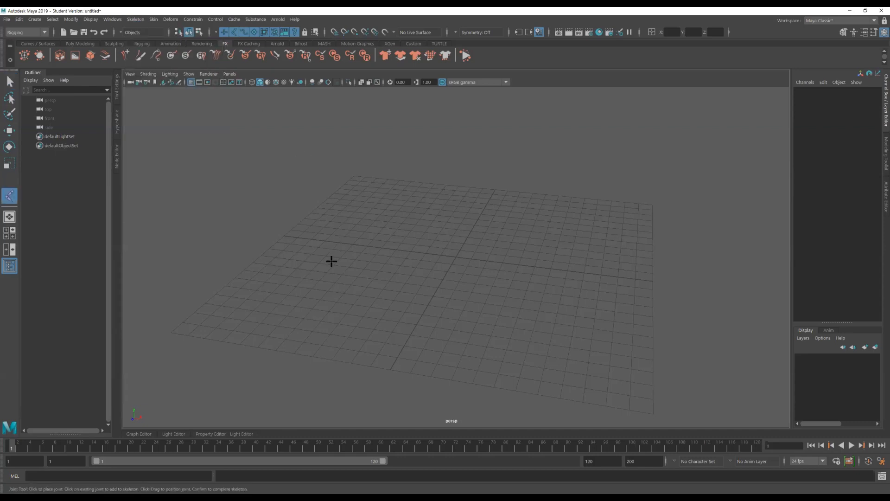
pyautogui.click(312, 305)
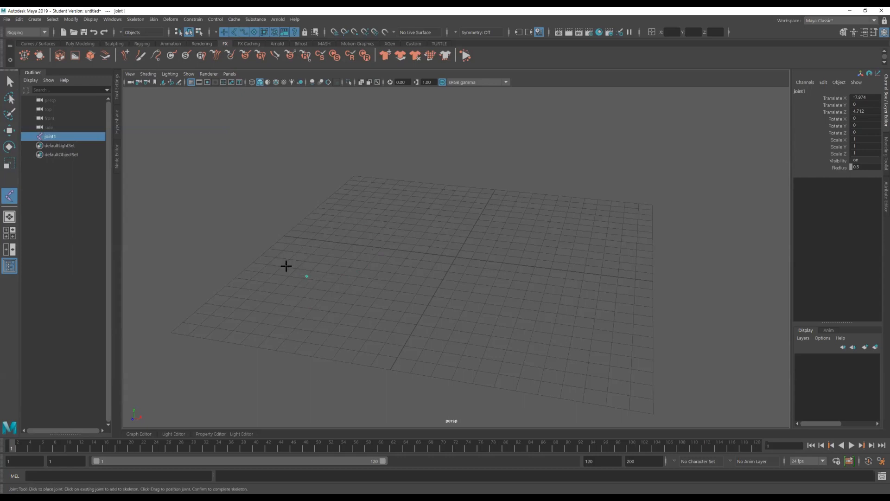
pyautogui.moveTo(353, 238); pyautogui.dragTo(387, 206)
pyautogui.moveTo(453, 224); pyautogui.dragTo(520, 221)
pyautogui.moveTo(632, 246); pyautogui.dragTo(611, 294)
pyautogui.moveTo(527, 348); pyautogui.dragTo(454, 366)
pyautogui.keyDown('alt'); pyautogui.moveTo(559, 264); pyautogui.dragTo(501, 361); pyautogui.keyUp('alt')
pyautogui.keyDown('alt'); pyautogui.moveTo(468, 240); pyautogui.dragTo(459, 231, button='middle'); pyautogui.keyUp('alt')
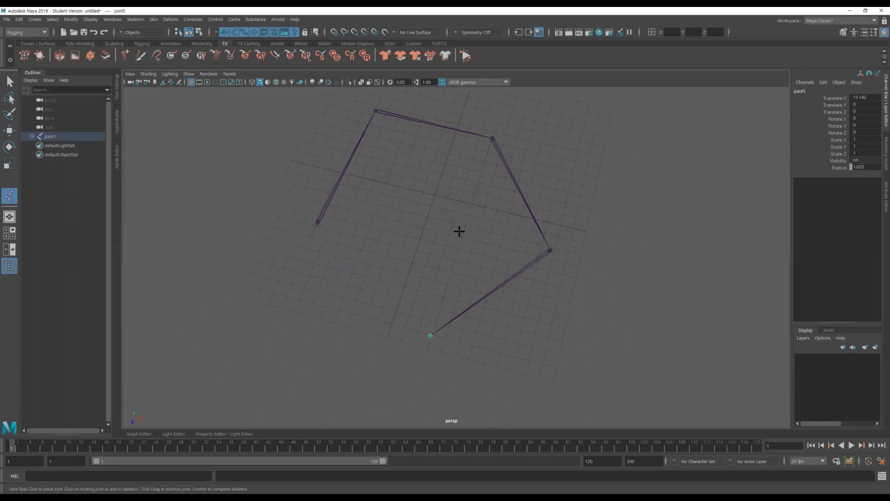
# - Remove the last three joints of the chain being drawn, keeping the first two
pyautogui.press('BackSpace')
pyautogui.press('BackSpace')
pyautogui.press('BackSpace')
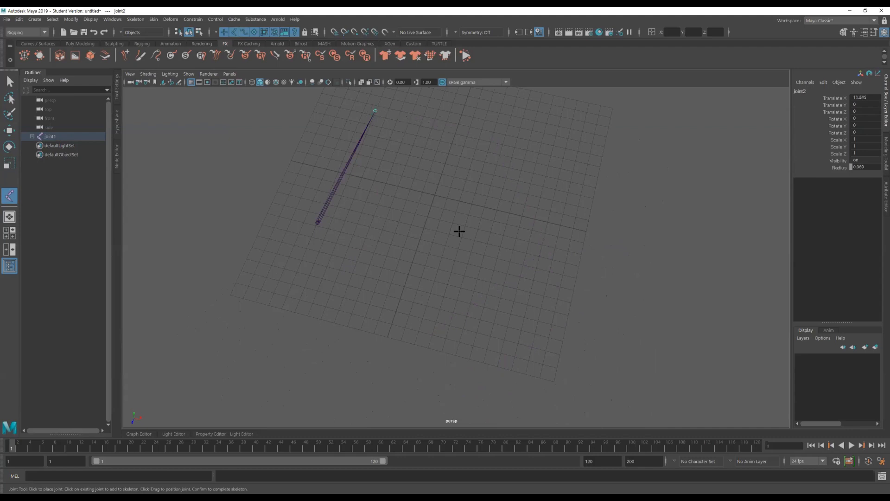
# - Extend the chain with six more joints curving around the grid and complete it
pyautogui.click(474, 125)
pyautogui.click(573, 138)
pyautogui.click(629, 231)
pyautogui.click(598, 309)
pyautogui.click(503, 354)
pyautogui.click(384, 296)
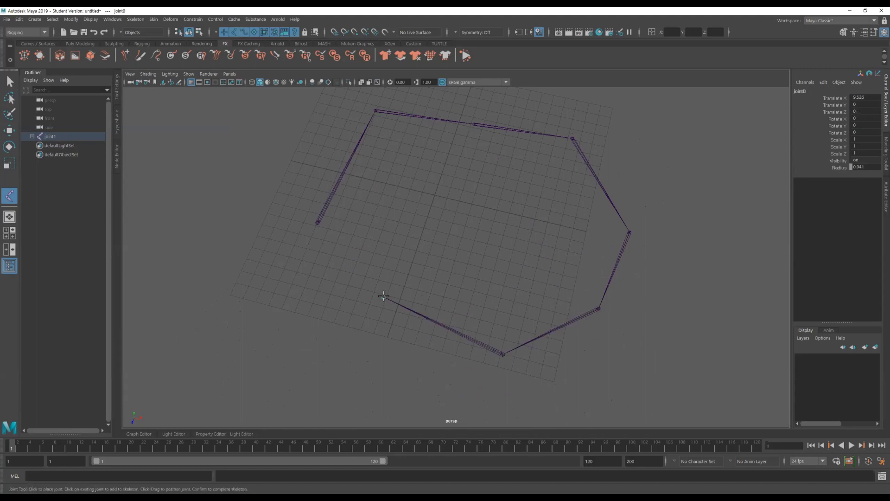
pyautogui.press('Return')
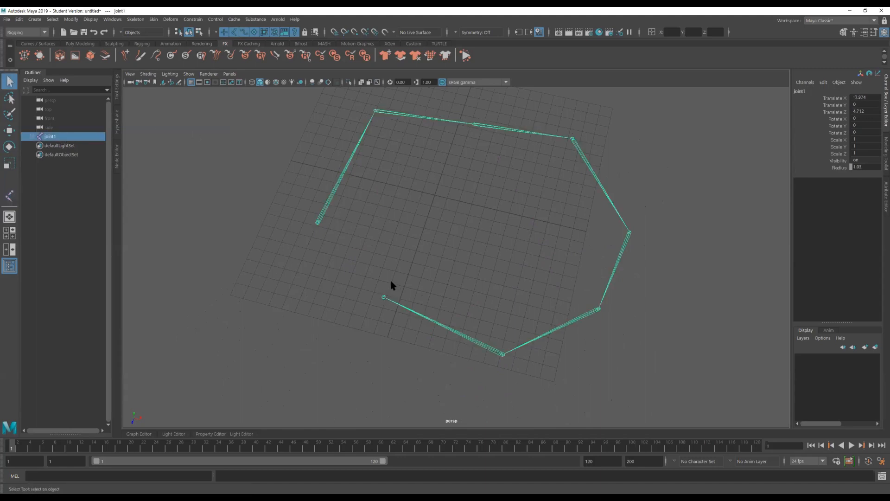
# - Select the chain's end joint, reveal the full hierarchy in the outliner and select the root joint1
pyautogui.click(383, 296)
pyautogui.press('f')
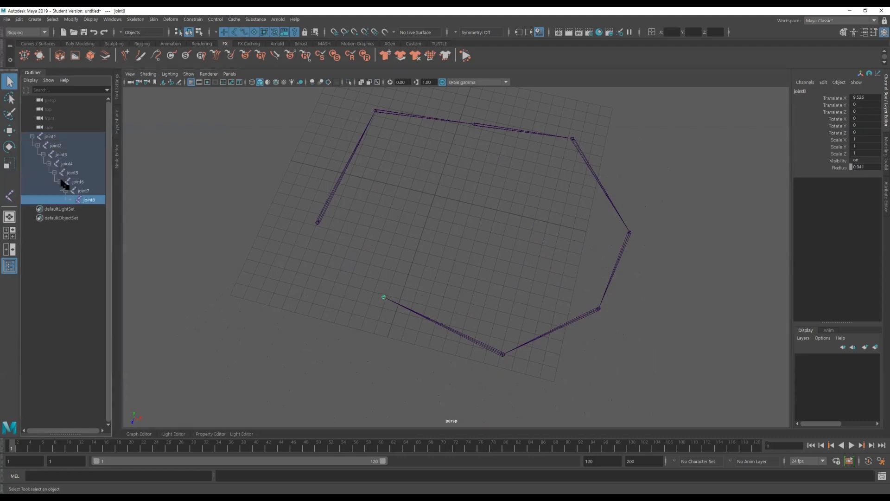
pyautogui.click(48, 138)
pyautogui.click(50, 145)
pyautogui.click(56, 154)
pyautogui.click(48, 137)
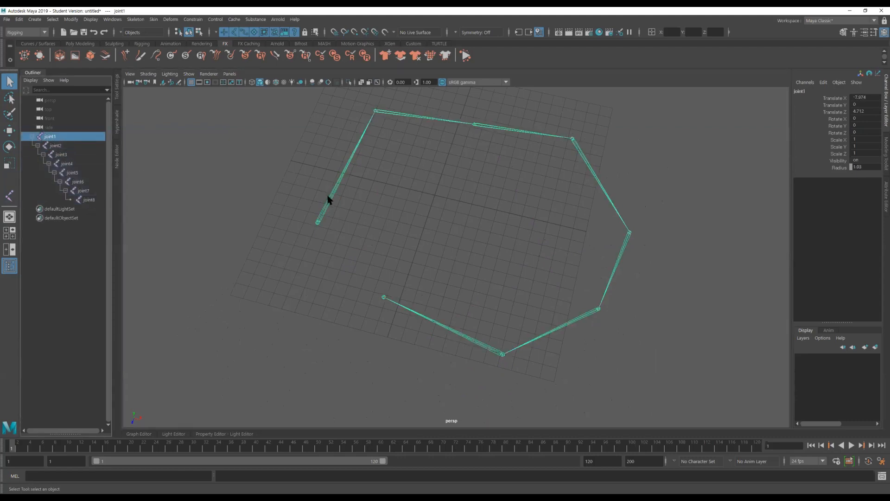
# - Select joint2 through joint8 one after another in the outliner to examine the hierarchy, and clear the selection
pyautogui.click(57, 146)
pyautogui.click(62, 155)
pyautogui.click(67, 164)
pyautogui.click(73, 173)
pyautogui.click(78, 181)
pyautogui.click(84, 191)
pyautogui.click(89, 200)
pyautogui.click(439, 214)
pyautogui.keyDown('alt'); pyautogui.moveTo(439, 214); pyautogui.dragTo(435, 199); pyautogui.keyUp('alt')
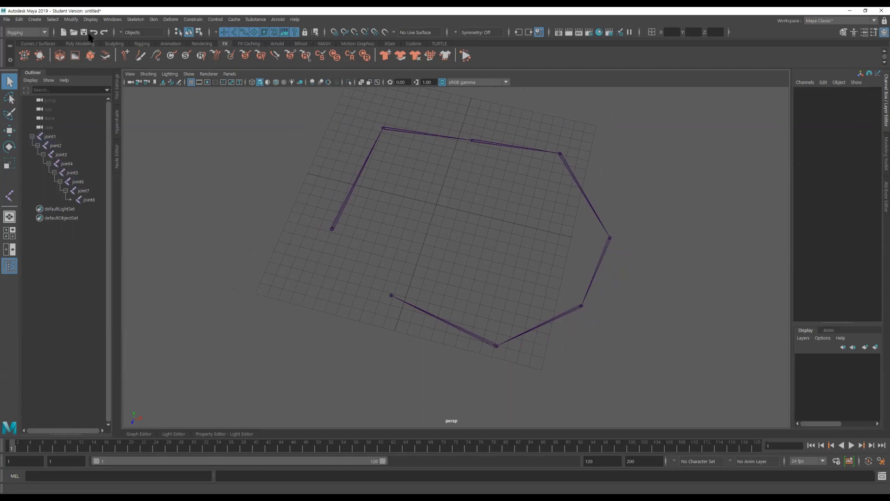
# - Set the joint display scale to 1.65 and move its window away from the chain
pyautogui.click(111, 20)
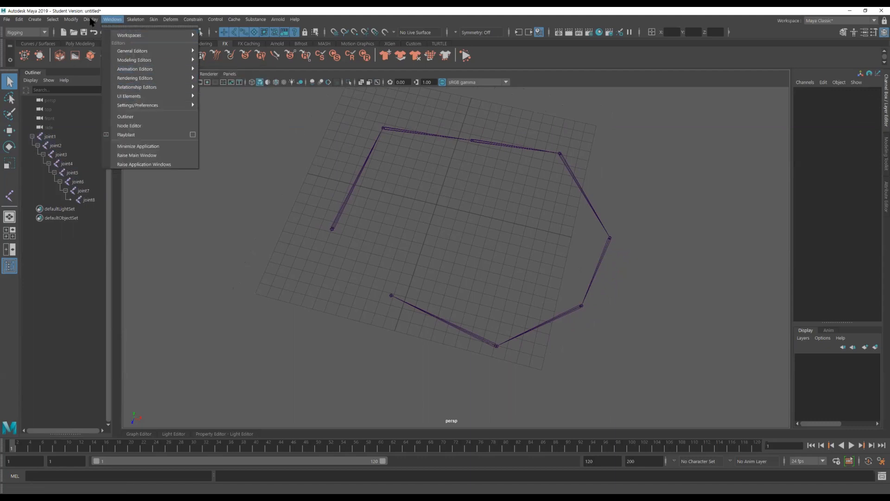
pyautogui.moveTo(130, 126)
pyautogui.moveTo(162, 154)
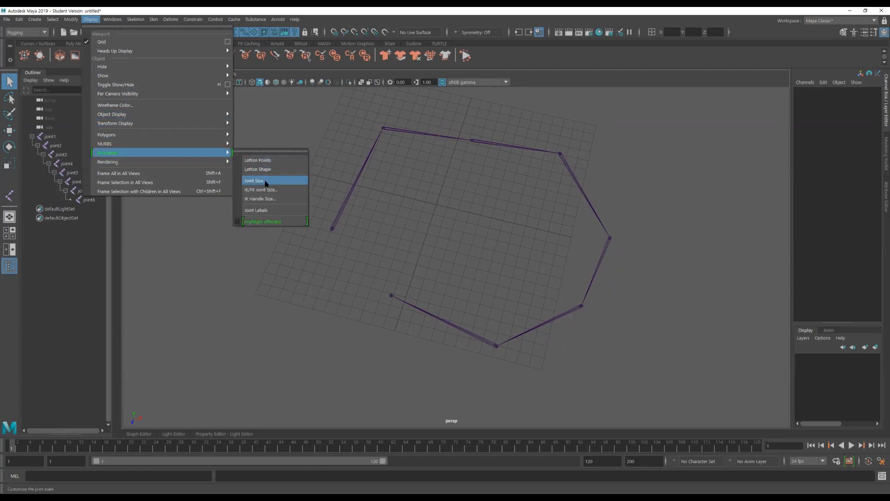
pyautogui.click(267, 181)
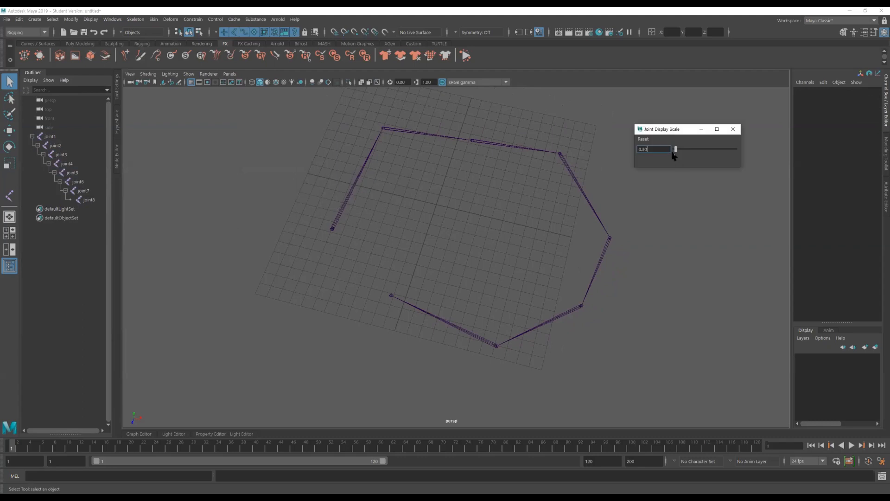
pyautogui.moveTo(677, 149); pyautogui.dragTo(685, 154)
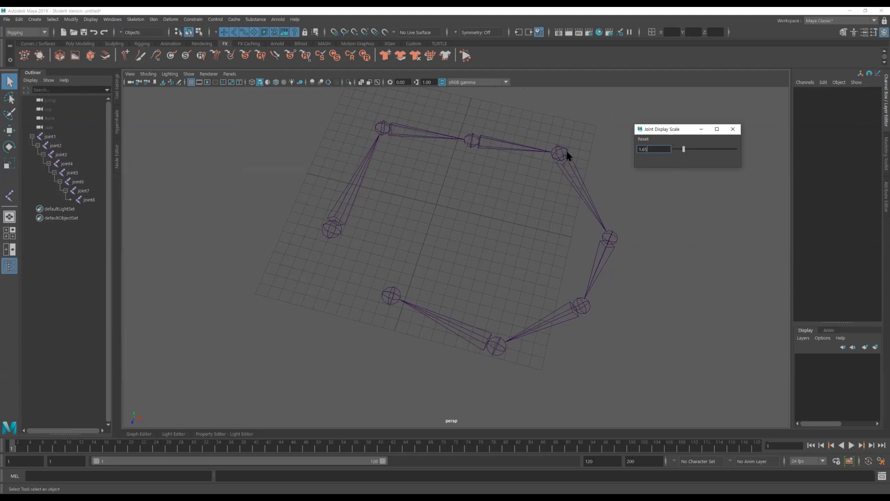
pyautogui.click(565, 154)
pyautogui.keyDown('alt'); pyautogui.moveTo(503, 166); pyautogui.dragTo(454, 183, button='middle'); pyautogui.keyUp('alt')
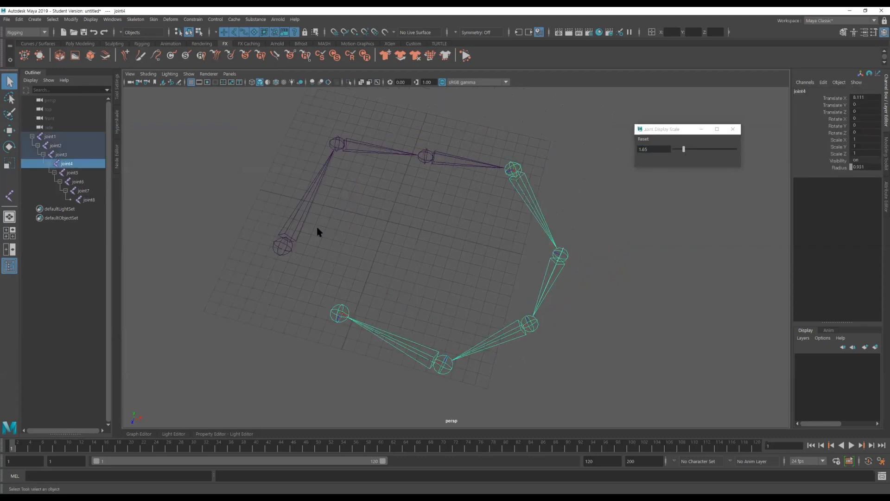
pyautogui.moveTo(674, 128); pyautogui.dragTo(714, 94)
pyautogui.click(608, 147)
# - Select joint1 and joint2 alternately to examine how the first bone runs from parent to child
pyautogui.scroll(-1, 387, 176)
pyautogui.keyDown('alt'); pyautogui.moveTo(387, 177); pyautogui.dragTo(399, 151, button='middle'); pyautogui.keyUp('alt')
pyautogui.click(305, 226)
pyautogui.keyDown('alt'); pyautogui.moveTo(416, 198); pyautogui.dragTo(425, 223, button='middle'); pyautogui.keyUp('alt')
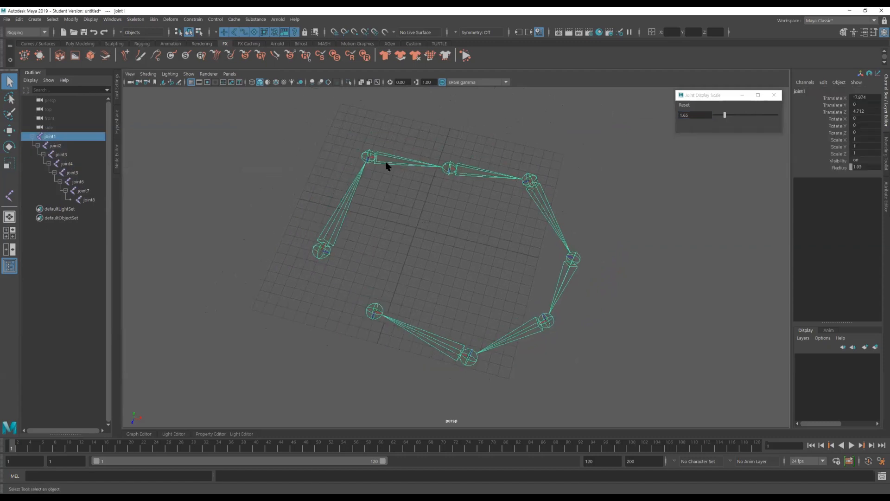
pyautogui.click(384, 156)
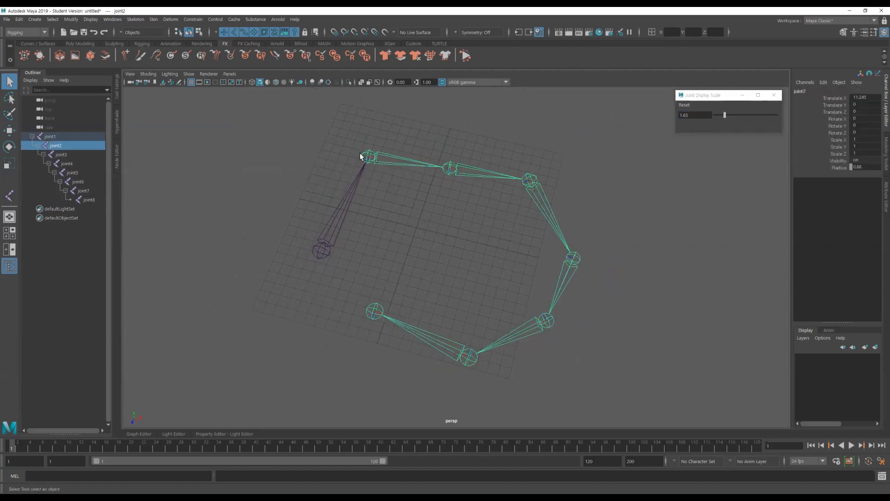
pyautogui.keyDown('alt'); pyautogui.moveTo(324, 245); pyautogui.dragTo(307, 248); pyautogui.keyUp('alt')
pyautogui.click(338, 199)
pyautogui.press('f')
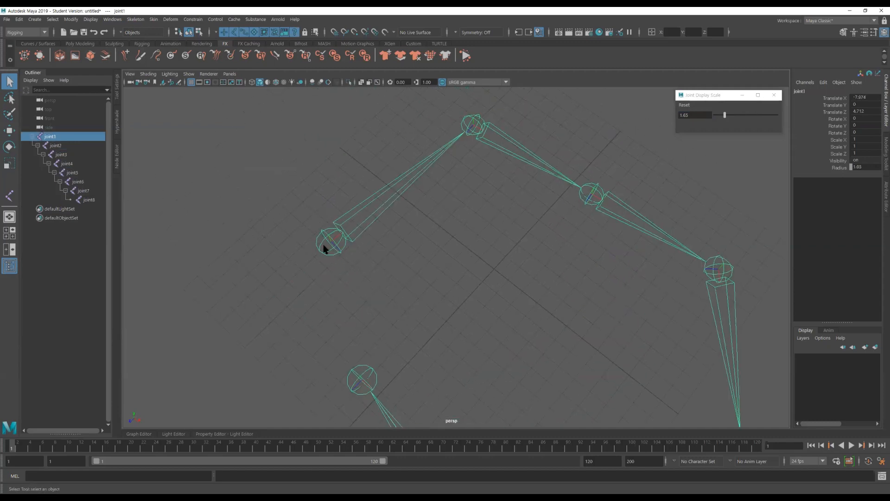
pyautogui.keyDown('alt'); pyautogui.moveTo(337, 247); pyautogui.dragTo(359, 235); pyautogui.keyUp('alt')
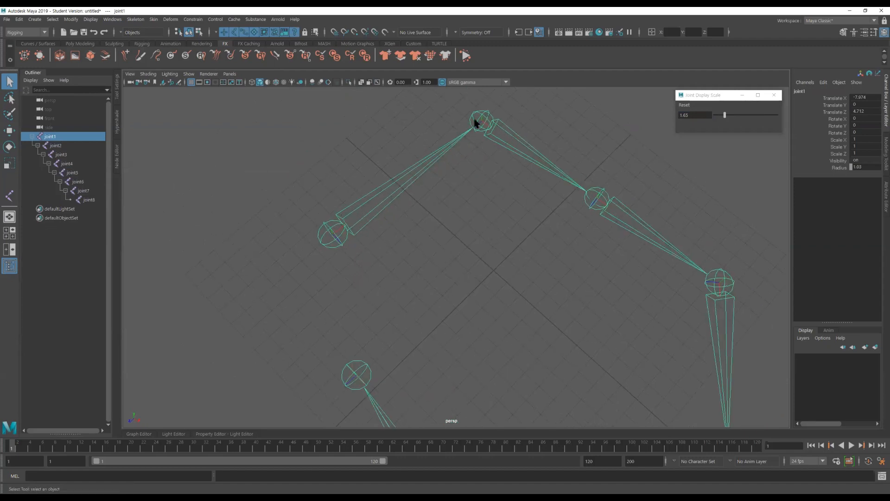
pyautogui.click(475, 123)
pyautogui.click(339, 233)
pyautogui.keyDown('alt'); pyautogui.moveTo(364, 238); pyautogui.dragTo(362, 266); pyautogui.keyUp('alt')
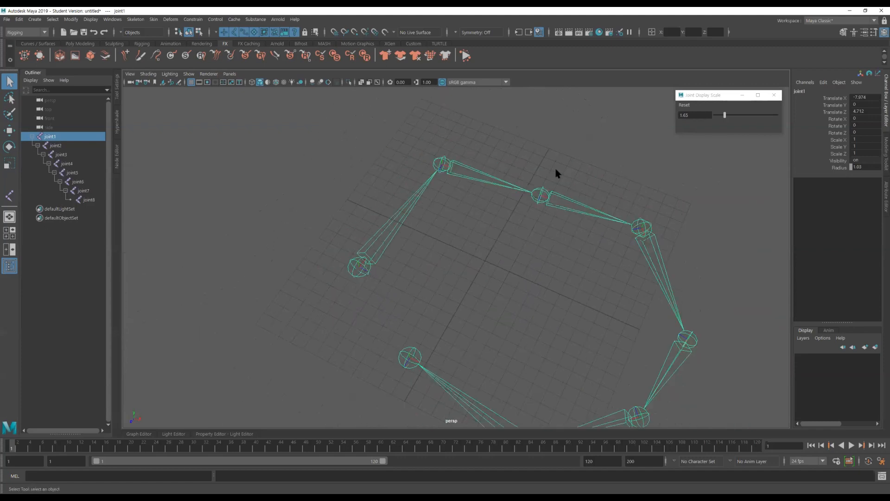
# - Reselect the root joint and examine the shape of the chain from several angles
pyautogui.keyDown('alt'); pyautogui.moveTo(624, 320); pyautogui.dragTo(393, 292); pyautogui.keyUp('alt')
pyautogui.moveTo(576, 224)
pyautogui.keyDown('alt'); pyautogui.mouseDown()
pyautogui.moveTo(463, 255)
pyautogui.moveTo(405, 249)
pyautogui.mouseUp(); pyautogui.keyUp('alt')
pyautogui.click(371, 288)
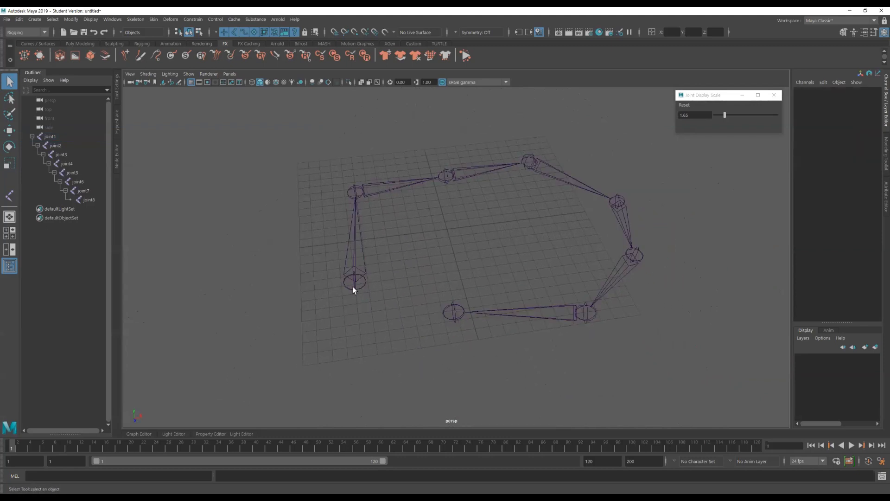
pyautogui.click(354, 286)
pyautogui.keyDown('alt'); pyautogui.moveTo(395, 282); pyautogui.dragTo(352, 294); pyautogui.keyUp('alt')
pyautogui.scroll(3, 340, 255)
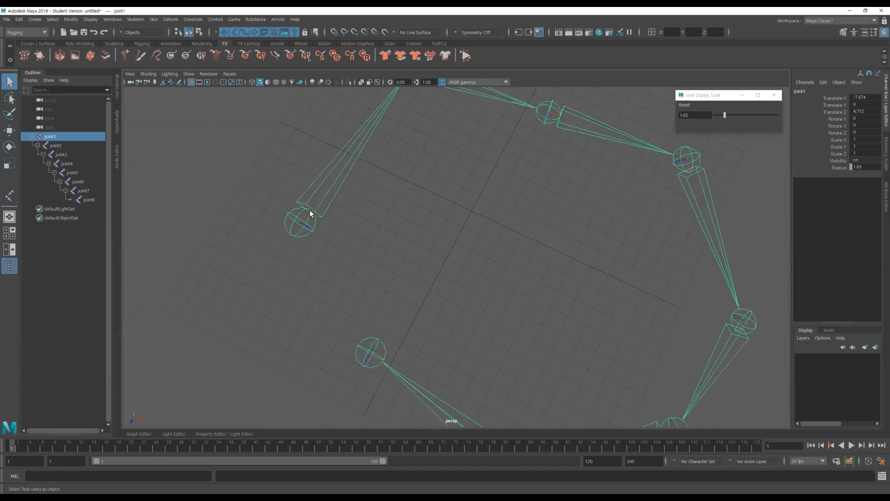
pyautogui.keyDown('alt'); pyautogui.moveTo(330, 208); pyautogui.dragTo(332, 300, button='middle'); pyautogui.keyUp('alt')
pyautogui.scroll(-4, 415, 229)
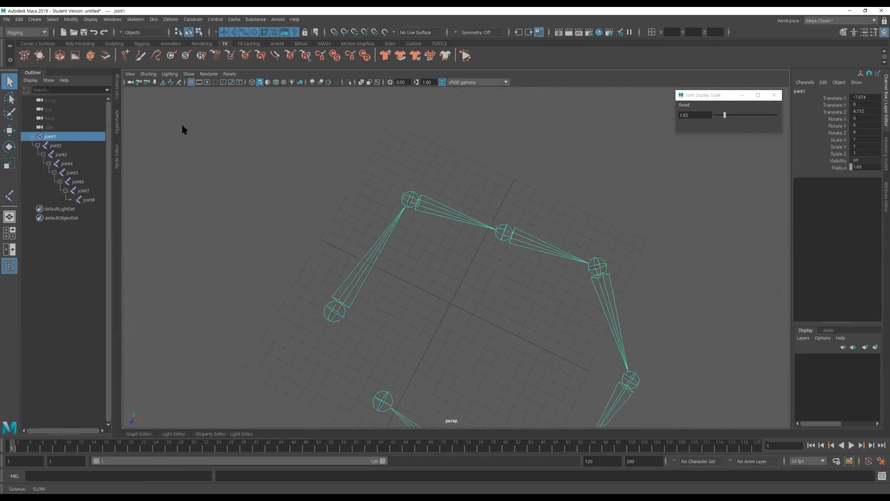
# - Create a single unconnected joint just outside the grid, beside the chain's second joint
pyautogui.click(137, 24)
pyautogui.click(144, 34)
pyautogui.click(341, 204)
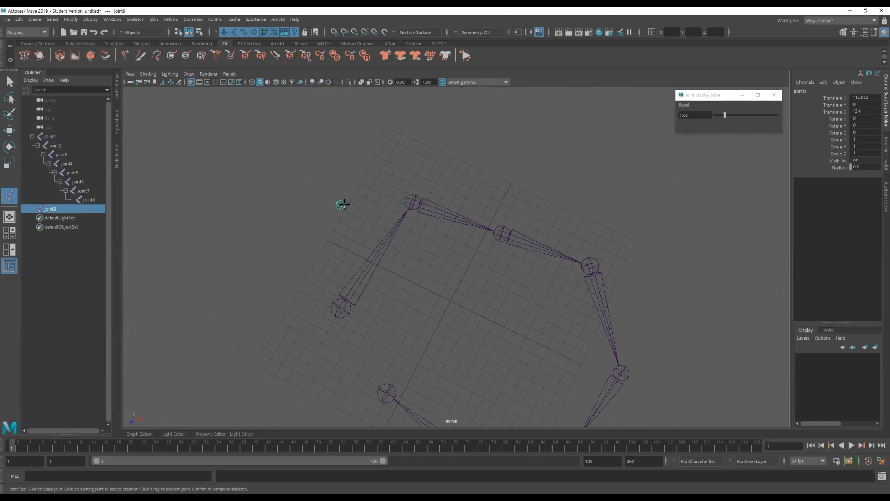
pyautogui.press('q')
# - Examine the single joint's sphere and local axes up close
pyautogui.keyDown('alt'); pyautogui.moveTo(460, 202); pyautogui.dragTo(323, 239); pyautogui.keyUp('alt')
pyautogui.keyDown('alt'); pyautogui.moveTo(380, 288); pyautogui.dragTo(457, 313, button='middle'); pyautogui.keyUp('alt')
pyautogui.keyDown('alt'); pyautogui.moveTo(547, 276); pyautogui.dragTo(751, 398, button='right'); pyautogui.keyUp('alt')
pyautogui.keyDown('alt'); pyautogui.moveTo(295, 367); pyautogui.dragTo(290, 325); pyautogui.keyUp('alt')
pyautogui.keyDown('alt'); pyautogui.moveTo(303, 343); pyautogui.dragTo(402, 269, button='middle'); pyautogui.keyUp('alt')
pyautogui.keyDown('alt'); pyautogui.moveTo(346, 315); pyautogui.dragTo(389, 308); pyautogui.keyUp('alt')
pyautogui.keyDown('alt'); pyautogui.moveTo(403, 316); pyautogui.dragTo(539, 354, button='right'); pyautogui.keyUp('alt')
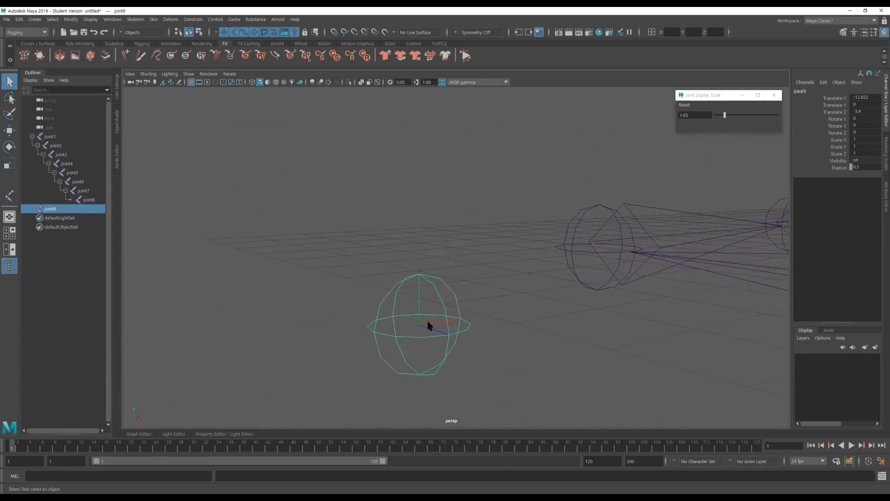
pyautogui.keyDown('alt'); pyautogui.moveTo(523, 330); pyautogui.dragTo(469, 327); pyautogui.keyUp('alt')
# - Try rotating, moving and scaling the single joint, and undo those changes
pyautogui.press('e')
pyautogui.moveTo(435, 300); pyautogui.dragTo(377, 278)
pyautogui.press('w')
pyautogui.press('r')
pyautogui.hotkey('ctrl', 'z')
pyautogui.hotkey('ctrl', 'z')
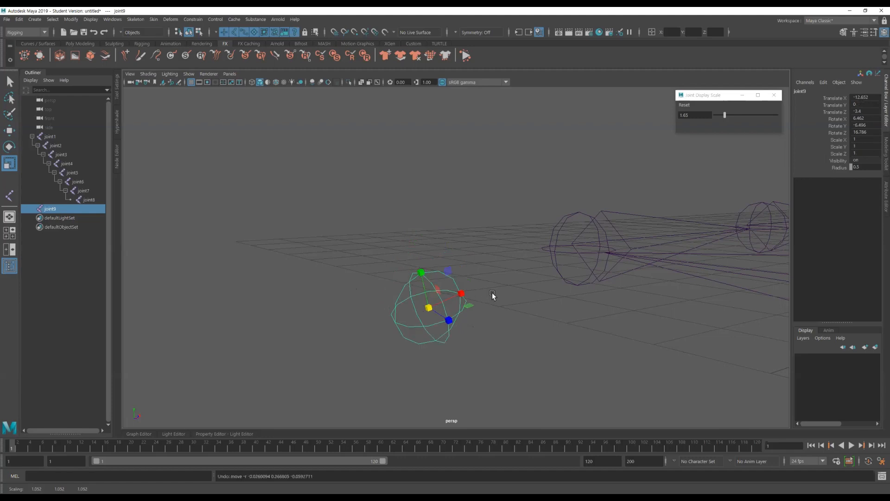
pyautogui.hotkey('ctrl', 'z')
# - Select the single joint and the root joint of the chain in turn to compare them
pyautogui.keyDown('alt'); pyautogui.moveTo(528, 294); pyautogui.dragTo(462, 287, button='right'); pyautogui.keyUp('alt')
pyautogui.click(495, 298)
pyautogui.keyDown('alt'); pyautogui.moveTo(462, 288); pyautogui.dragTo(432, 290); pyautogui.keyUp('alt')
pyautogui.click(423, 292)
pyautogui.keyDown('alt'); pyautogui.moveTo(429, 308); pyautogui.dragTo(278, 227, button='middle'); pyautogui.keyUp('alt')
pyautogui.keyDown('alt'); pyautogui.moveTo(539, 208); pyautogui.dragTo(312, 304); pyautogui.keyUp('alt')
pyautogui.click(258, 298)
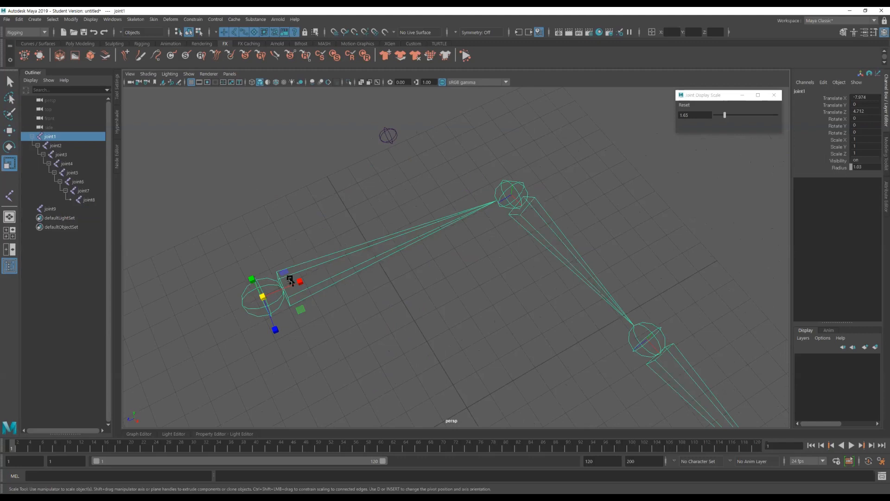
pyautogui.keyDown('alt'); pyautogui.moveTo(628, 328); pyautogui.dragTo(398, 323); pyautogui.keyUp('alt')
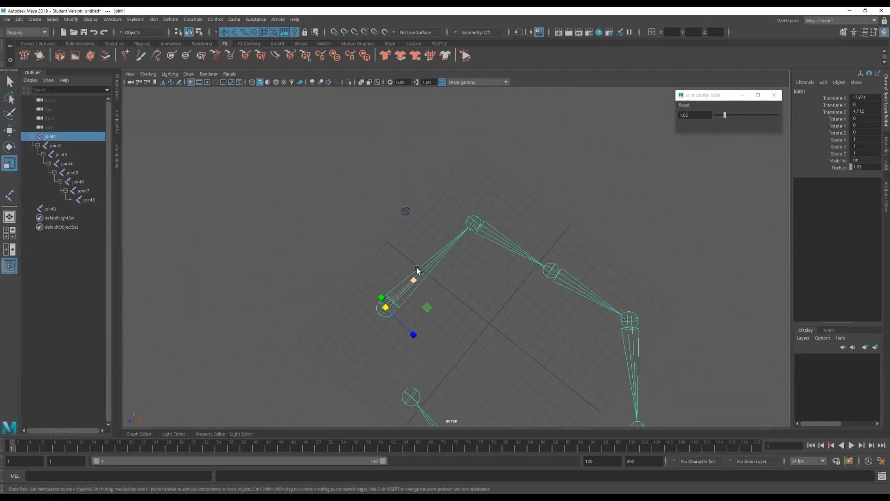
pyautogui.keyDown('alt'); pyautogui.moveTo(638, 324); pyautogui.dragTo(587, 259); pyautogui.keyUp('alt')
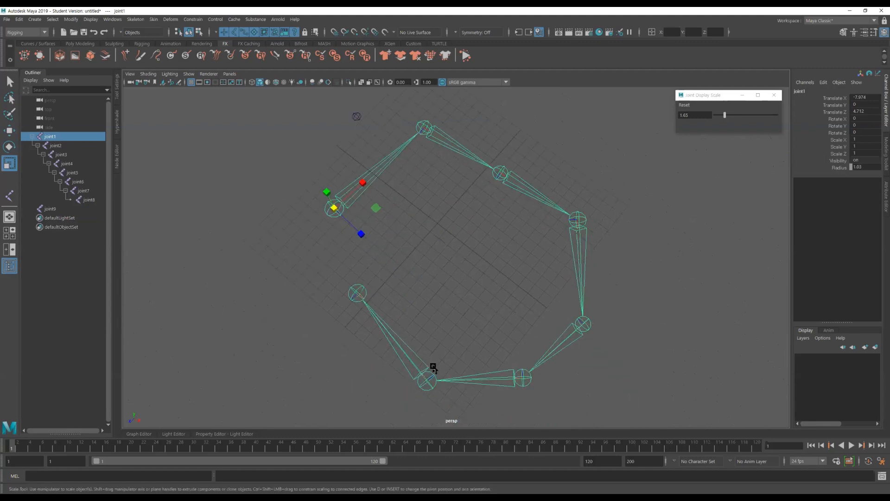
# - Select joint1 and joint2 in the view and step down the hierarchy to joint3
pyautogui.click(338, 254)
pyautogui.keyDown('alt'); pyautogui.moveTo(338, 254); pyautogui.dragTo(376, 249); pyautogui.keyUp('alt')
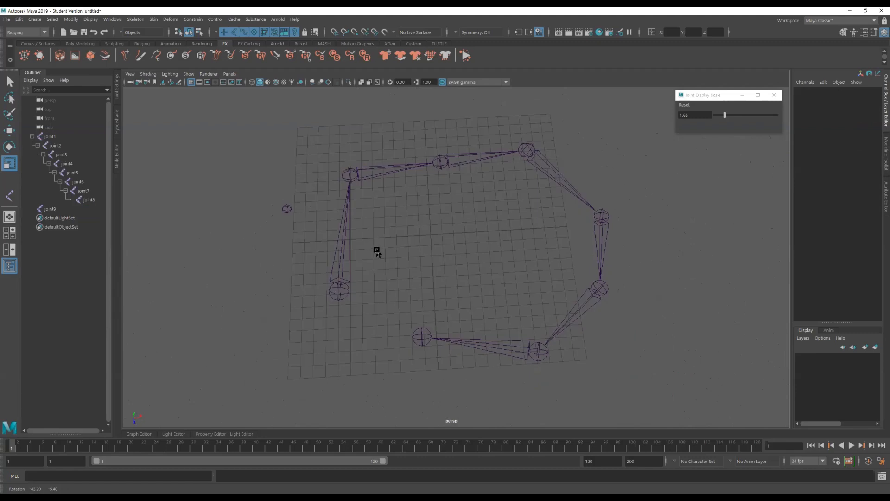
pyautogui.click(340, 298)
pyautogui.click(365, 174)
pyautogui.click(364, 170)
pyautogui.press('Down')
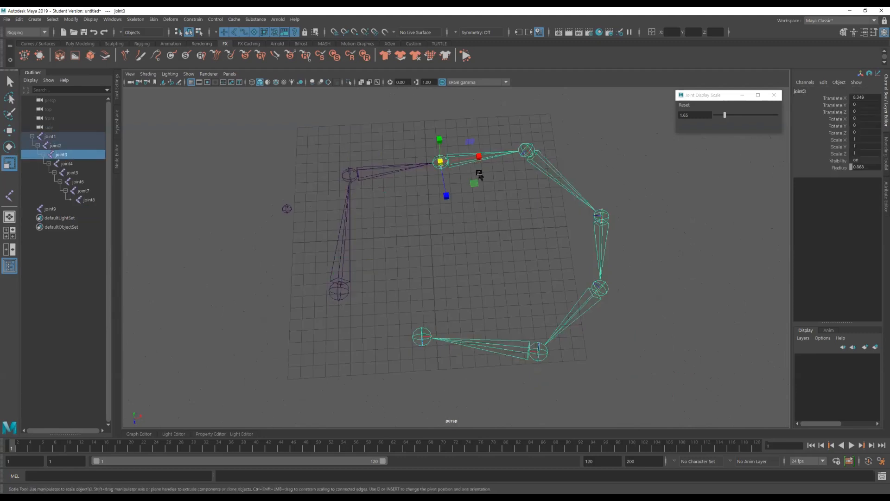
# - Select joint5 with the Move tool and examine its transform and radius attributes
pyautogui.moveTo(549, 187); pyautogui.dragTo(543, 193)
pyautogui.keyDown('alt'); pyautogui.moveTo(594, 222); pyautogui.dragTo(528, 204, button='middle'); pyautogui.keyUp('alt')
pyautogui.moveTo(598, 231); pyautogui.dragTo(512, 233)
pyautogui.keyDown('alt'); pyautogui.moveTo(464, 227); pyautogui.dragTo(486, 226); pyautogui.keyUp('alt')
pyautogui.keyDown('alt'); pyautogui.moveTo(486, 225); pyautogui.dragTo(567, 226, button='right'); pyautogui.keyUp('alt')
pyautogui.press('w')
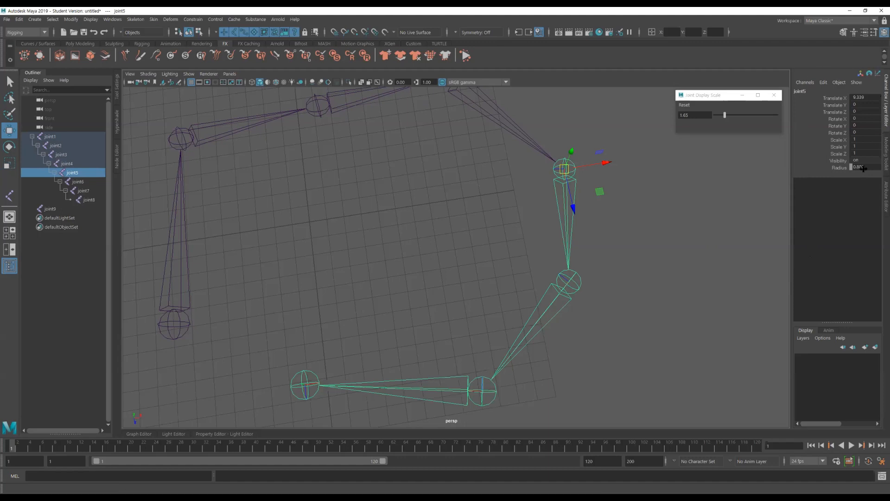
# - Clear the selection and create an empty group at the origin
pyautogui.keyDown('alt'); pyautogui.moveTo(552, 246); pyautogui.dragTo(441, 239); pyautogui.keyUp('alt')
pyautogui.click(442, 238)
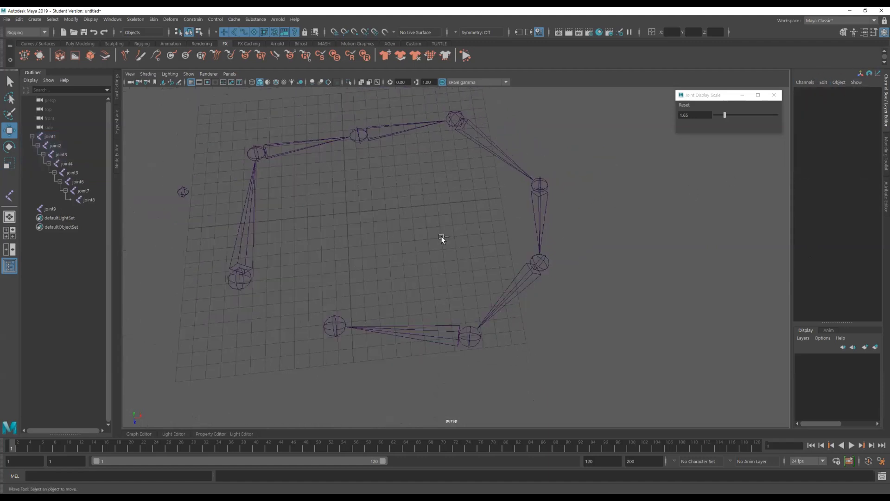
pyautogui.hotkey('ctrl', 'g')
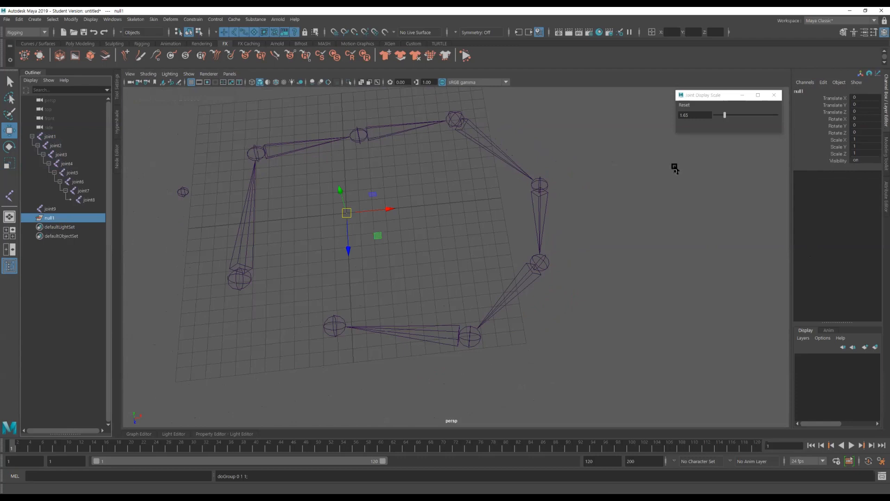
# - Delete the empty group null1 from the scene and leave the joints in place
pyautogui.click(280, 235)
pyautogui.moveTo(405, 272); pyautogui.dragTo(117, 261)
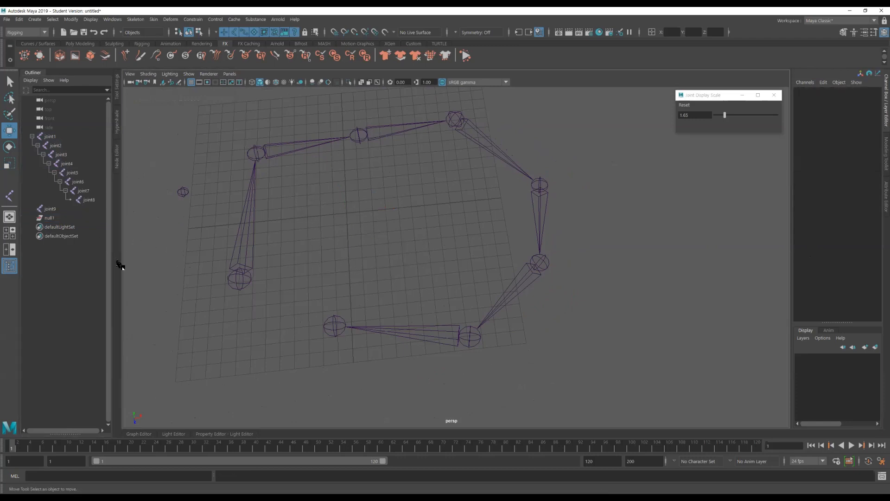
pyautogui.click(50, 218)
pyautogui.click(269, 229)
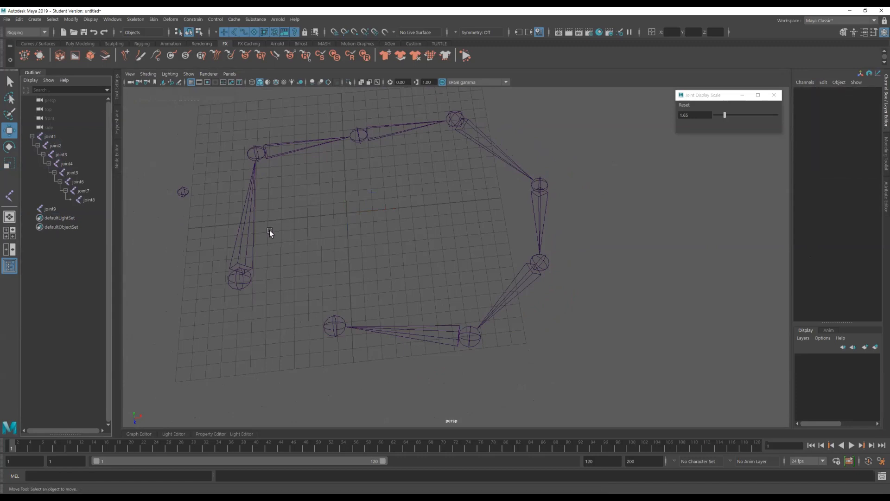
# - Select the root joint joint1 and examine the whole chain from several angles
pyautogui.click(241, 277)
pyautogui.press('f')
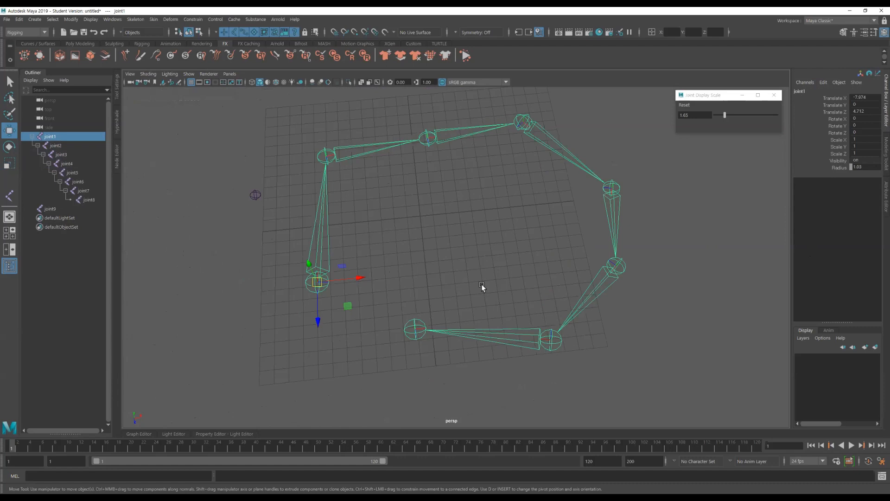
pyautogui.keyDown('alt'); pyautogui.moveTo(444, 241); pyautogui.dragTo(306, 272); pyautogui.keyUp('alt')
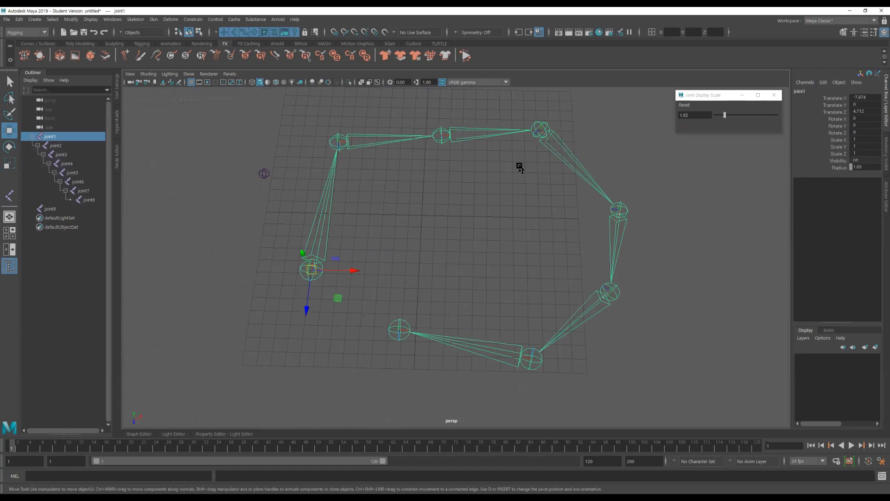
pyautogui.keyDown('alt'); pyautogui.moveTo(482, 230); pyautogui.dragTo(489, 251); pyautogui.keyUp('alt')
pyautogui.click(514, 248)
pyautogui.click(352, 241)
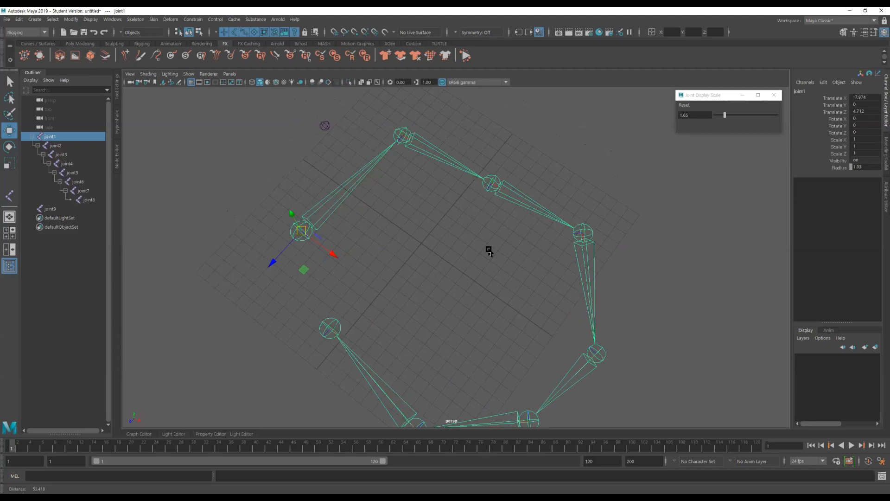
# - Delete the standalone joint9 that lies outside the chain
pyautogui.click(138, 20)
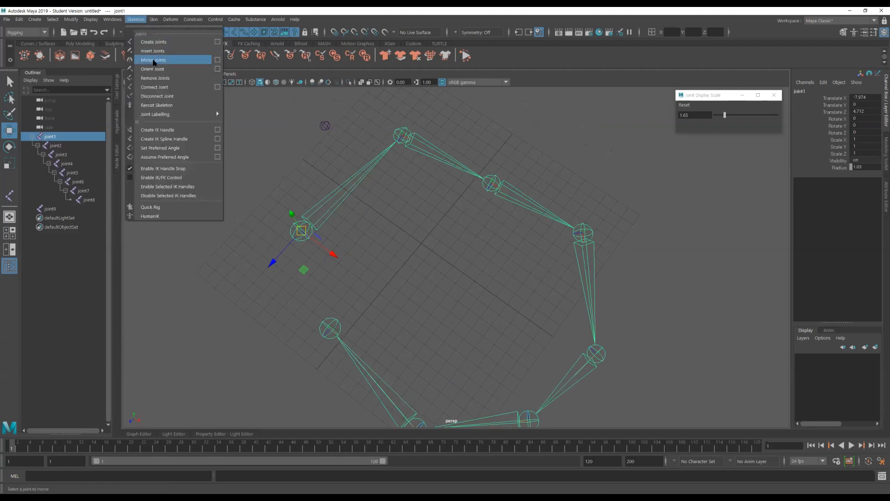
pyautogui.click(508, 236)
pyautogui.keyDown('alt'); pyautogui.moveTo(508, 235); pyautogui.dragTo(347, 175); pyautogui.keyUp('alt')
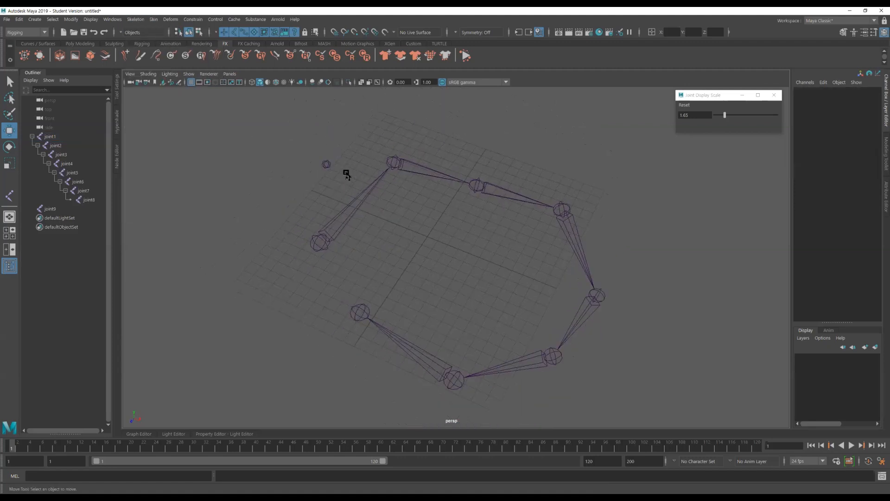
pyautogui.click(326, 164)
pyautogui.press('Delete')
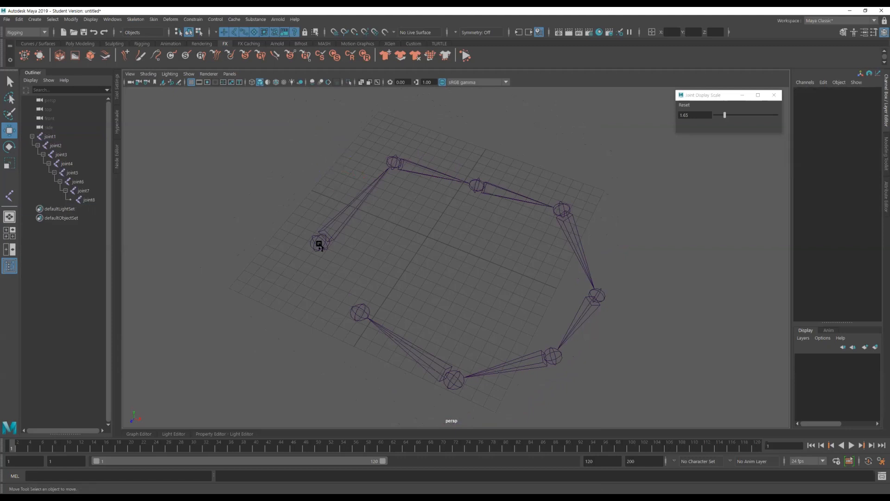
# - Move joint2 and joint3 with their children, placing joint3 at about 9.321, 0.469, -2.684 relative to its parent
pyautogui.click(393, 162)
pyautogui.keyDown('alt'); pyautogui.moveTo(439, 229); pyautogui.dragTo(408, 225); pyautogui.keyUp('alt')
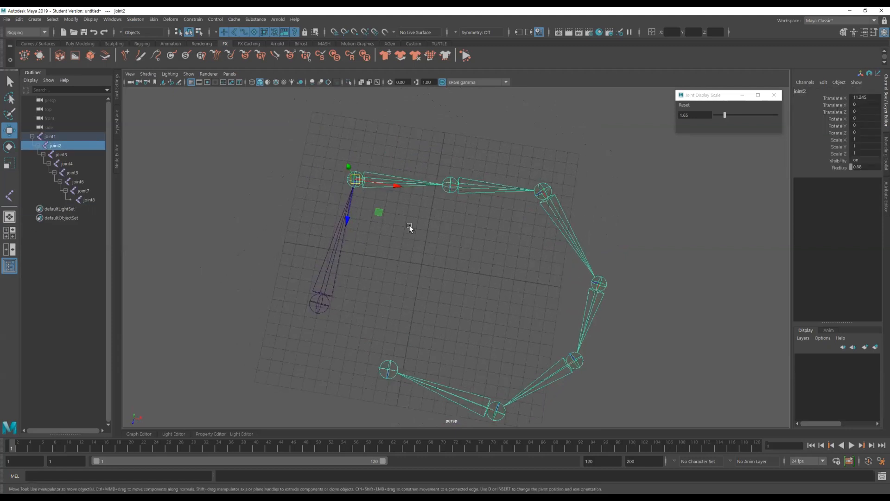
pyautogui.moveTo(355, 179); pyautogui.dragTo(357, 147)
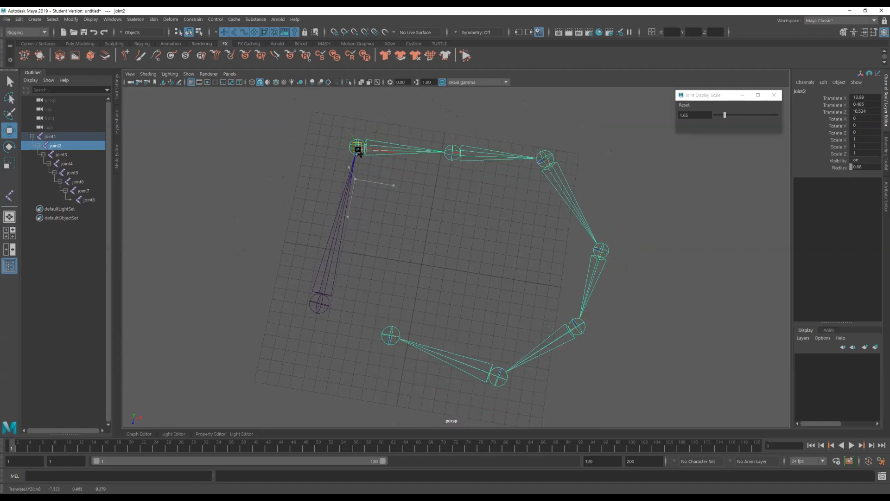
pyautogui.click(477, 153)
pyautogui.click(478, 151)
pyautogui.moveTo(463, 155); pyautogui.dragTo(465, 122)
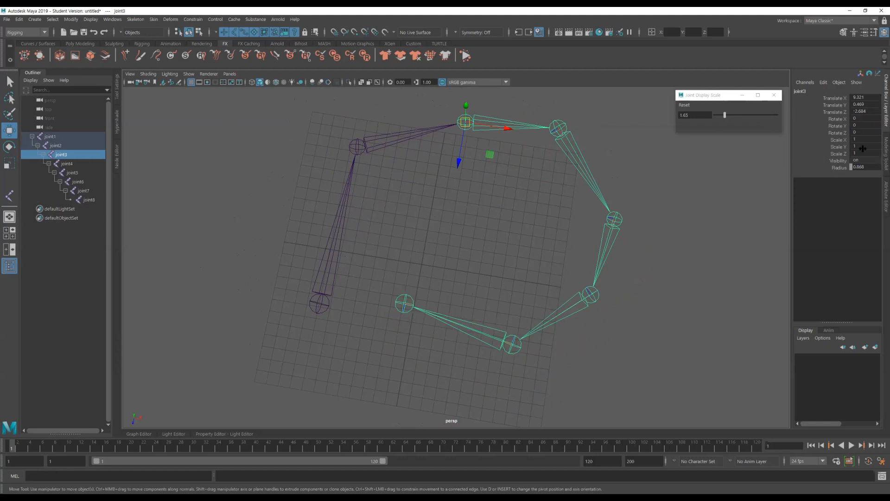
# - Move joint4 together with its child joints farther away from joint3 and clear the selection
pyautogui.keyDown('alt'); pyautogui.moveTo(526, 200); pyautogui.dragTo(479, 232, button='middle'); pyautogui.keyUp('alt')
pyautogui.click(538, 159)
pyautogui.moveTo(538, 158); pyautogui.dragTo(557, 166)
pyautogui.keyDown('alt'); pyautogui.moveTo(497, 245); pyautogui.dragTo(444, 245, button='right'); pyautogui.keyUp('alt')
pyautogui.click(478, 234)
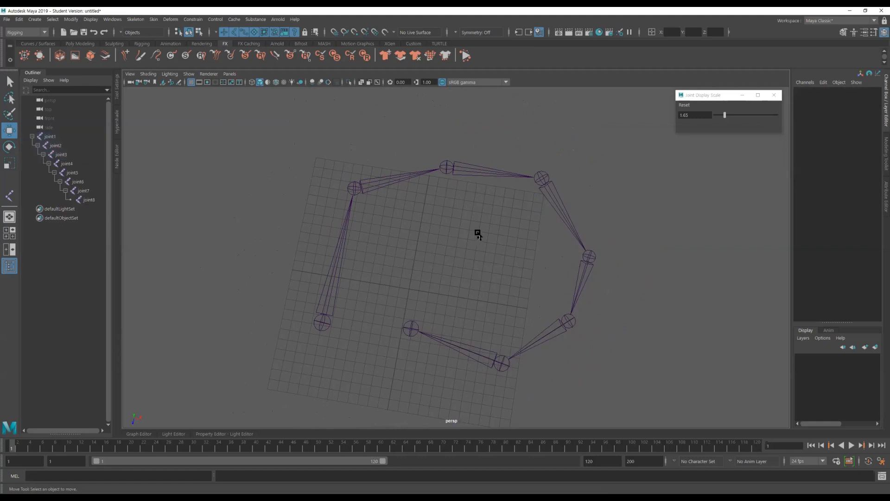
# - Reposition joint5 and joint6 individually in pivot editing mode, leaving their child joints in place
pyautogui.click(593, 262)
pyautogui.keyDown('alt'); pyautogui.moveTo(585, 278); pyautogui.dragTo(522, 248); pyautogui.keyUp('alt')
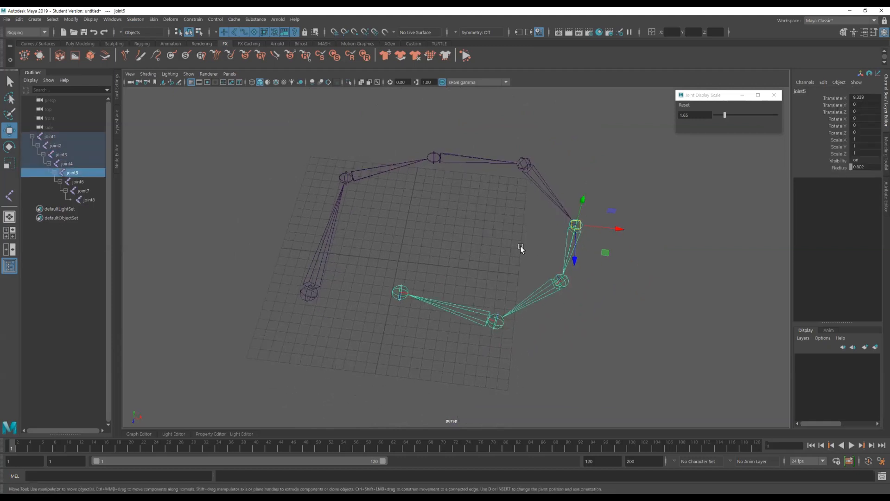
pyautogui.press('d')
pyautogui.keyDown('alt'); pyautogui.moveTo(521, 249); pyautogui.dragTo(544, 217); pyautogui.keyUp('alt')
pyautogui.press('d')
pyautogui.click(511, 304)
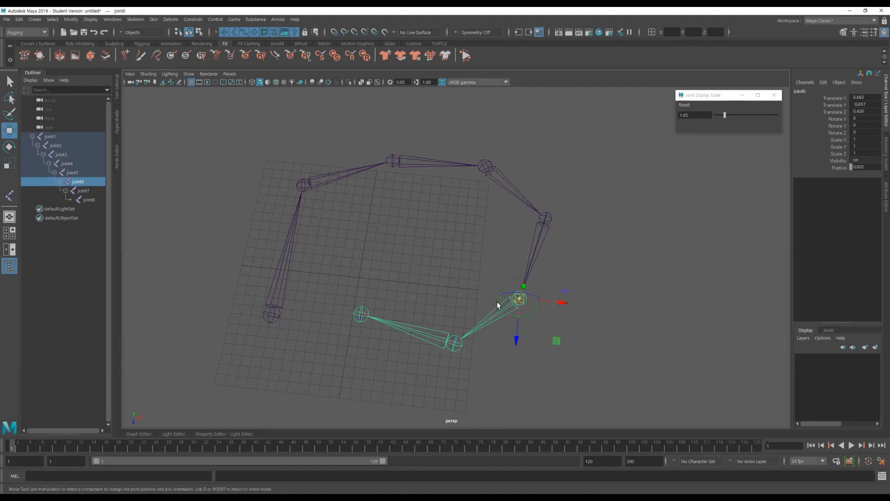
# - Reposition joint7 away from joint6 without moving its child joint, and clear the selection
pyautogui.click(430, 335)
pyautogui.moveTo(453, 343); pyautogui.dragTo(452, 369)
pyautogui.keyDown('alt'); pyautogui.moveTo(494, 327); pyautogui.dragTo(490, 294, button='middle'); pyautogui.keyUp('alt')
pyautogui.click(537, 312)
# - Try deleting joint6 with its child joints, and undo the deletion
pyautogui.keyDown('alt'); pyautogui.moveTo(415, 284); pyautogui.dragTo(440, 211); pyautogui.keyUp('alt')
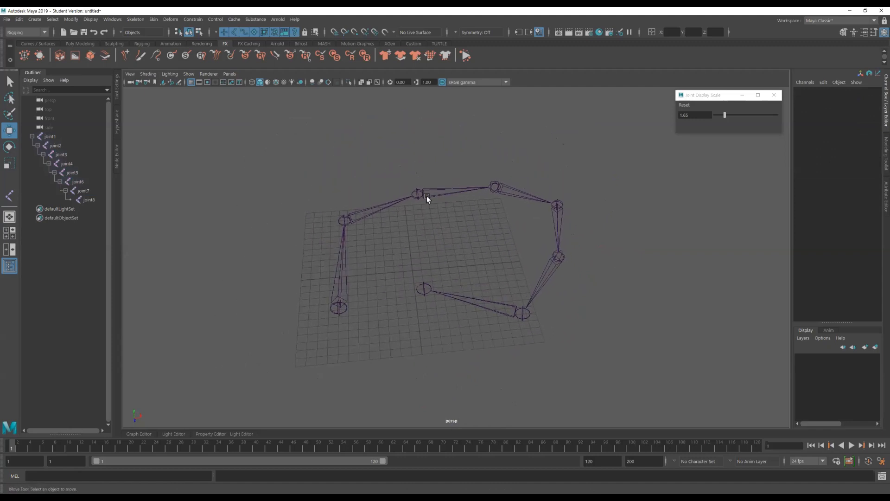
pyautogui.click(554, 264)
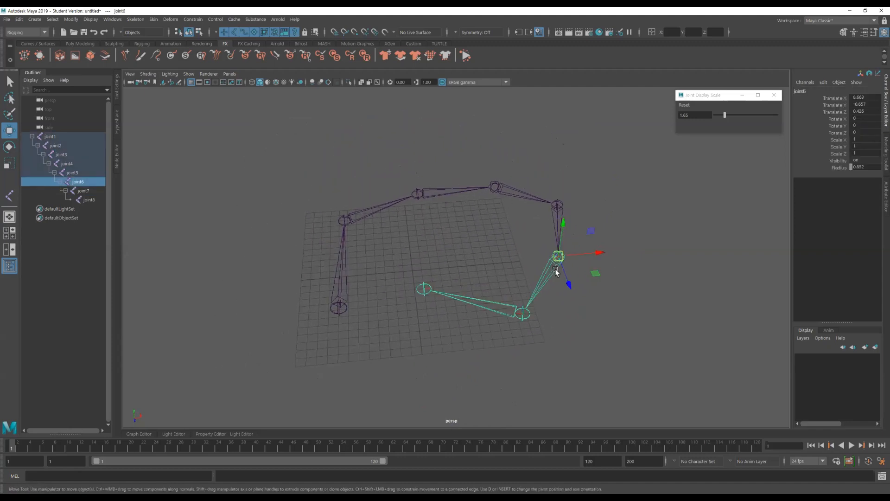
pyautogui.press('Delete')
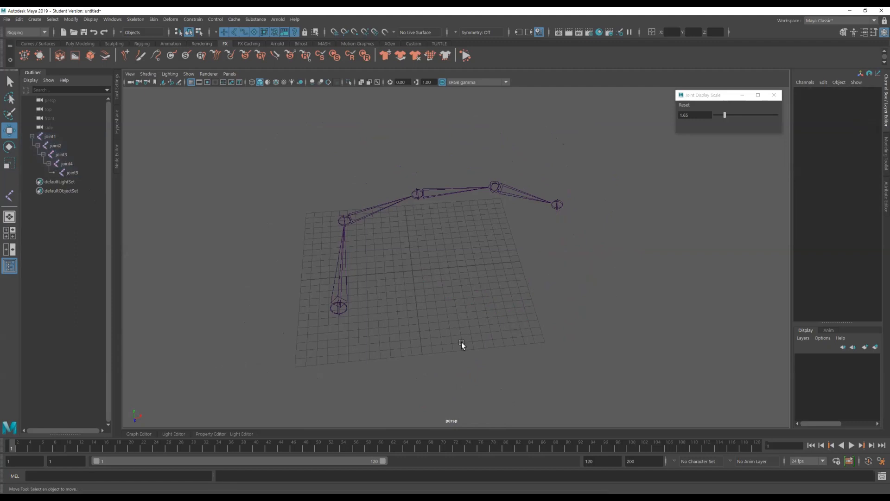
pyautogui.hotkey('ctrl', 'z')
pyautogui.keyDown('alt'); pyautogui.moveTo(518, 298); pyautogui.dragTo(517, 308); pyautogui.keyUp('alt')
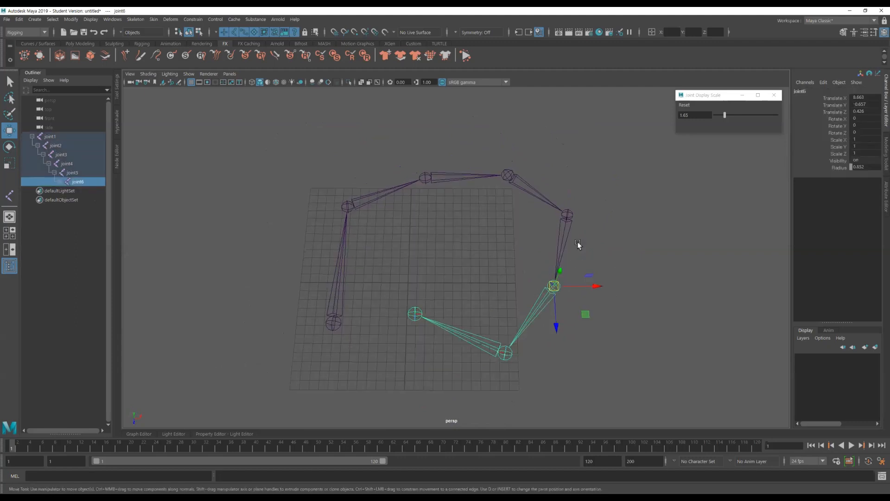
pyautogui.click(486, 224)
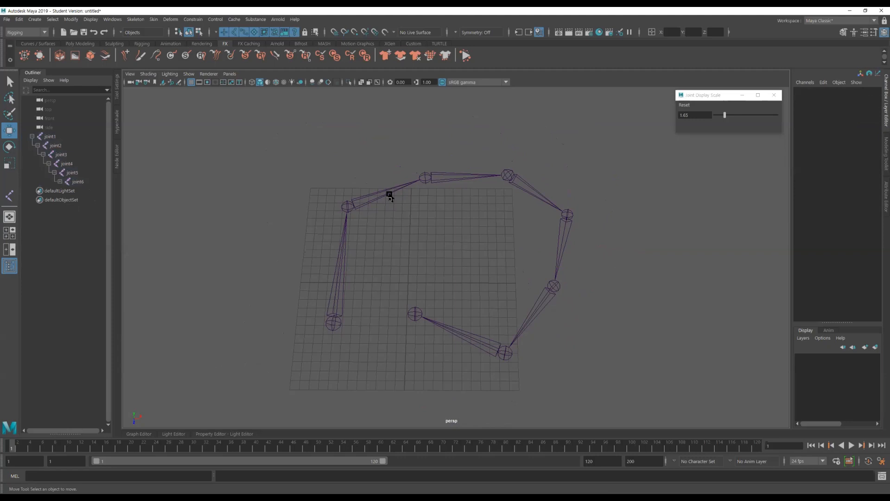
# - Insert a joint about midway between joint2 and joint3 with the Insert Joint tool
pyautogui.click(348, 205)
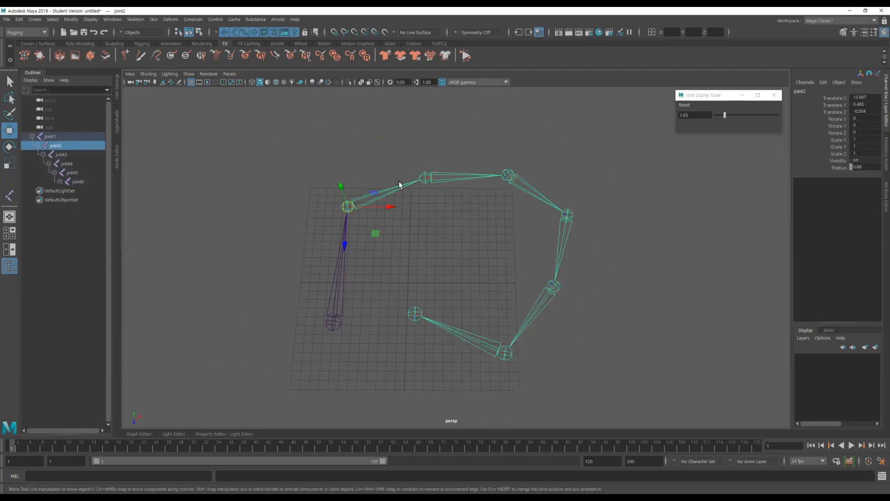
pyautogui.click(139, 20)
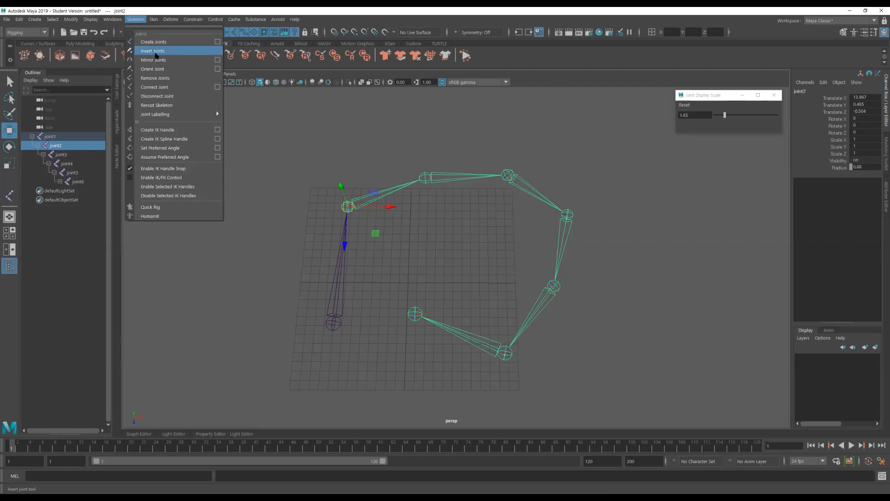
pyautogui.click(330, 133)
pyautogui.click(136, 20)
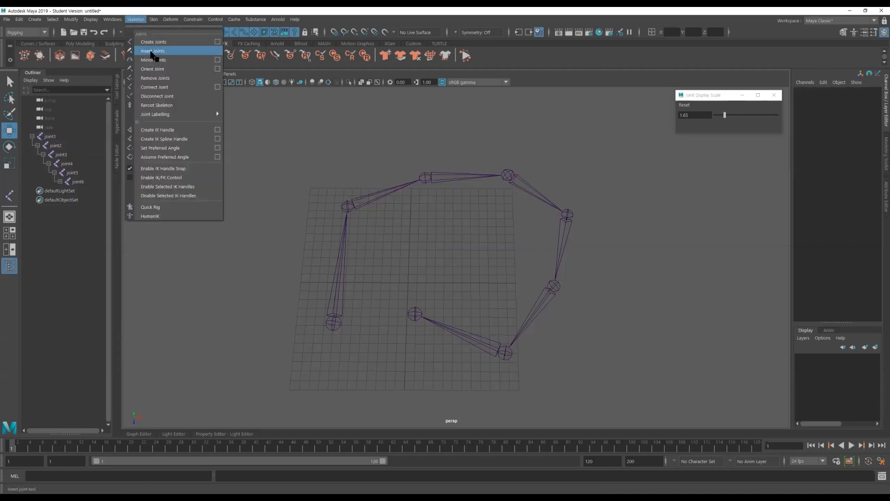
pyautogui.click(152, 51)
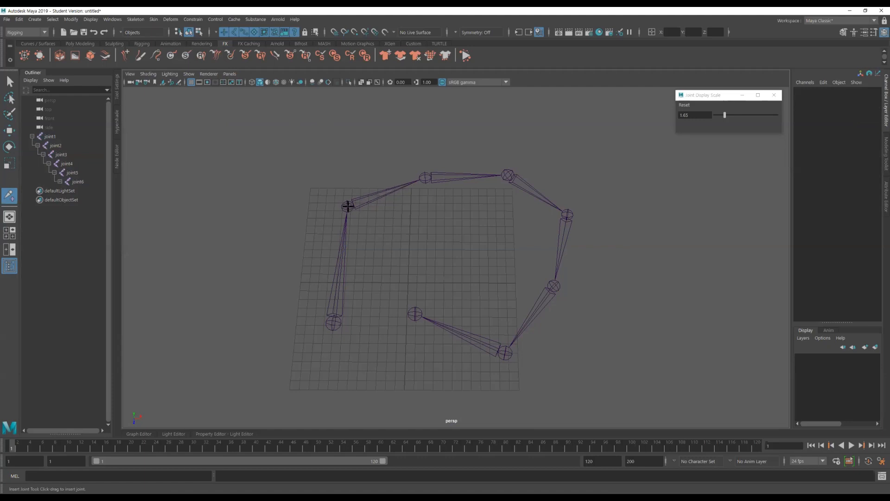
pyautogui.moveTo(347, 206); pyautogui.dragTo(391, 190)
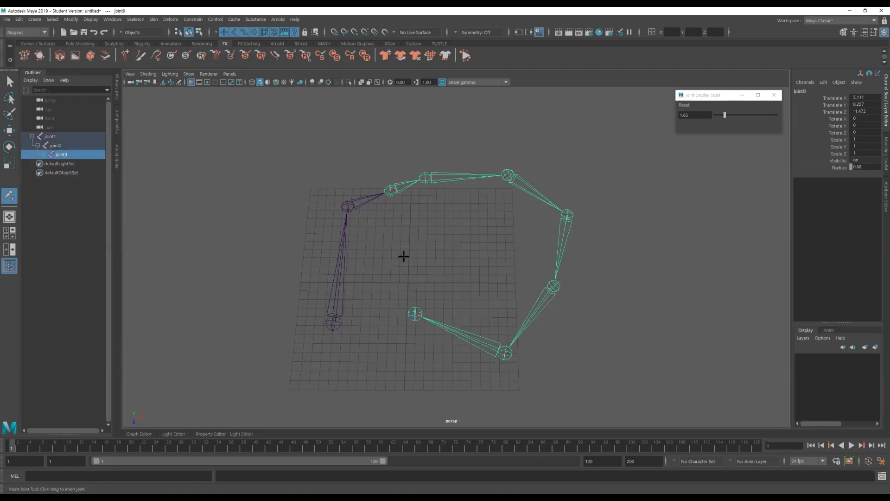
# - Insert one joint between joint4 and joint5 and another between joint5 and joint6, and clear the selection
pyautogui.click(488, 222)
pyautogui.moveTo(508, 176); pyautogui.dragTo(561, 247)
pyautogui.keyDown('alt'); pyautogui.moveTo(476, 237); pyautogui.dragTo(438, 251); pyautogui.keyUp('alt')
pyautogui.press('q')
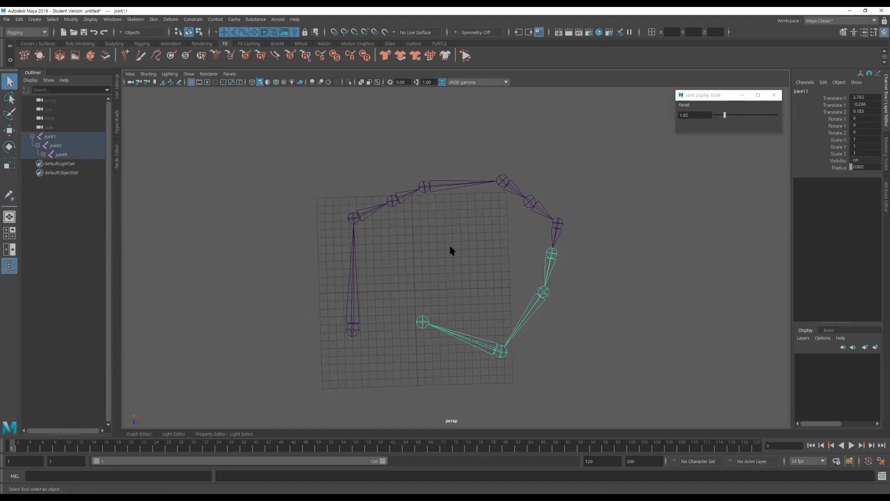
pyautogui.click(441, 238)
# - Remove the inserted joints between joint2 and joint3 and between joint4 and joint5 with Remove Joints
pyautogui.click(137, 19)
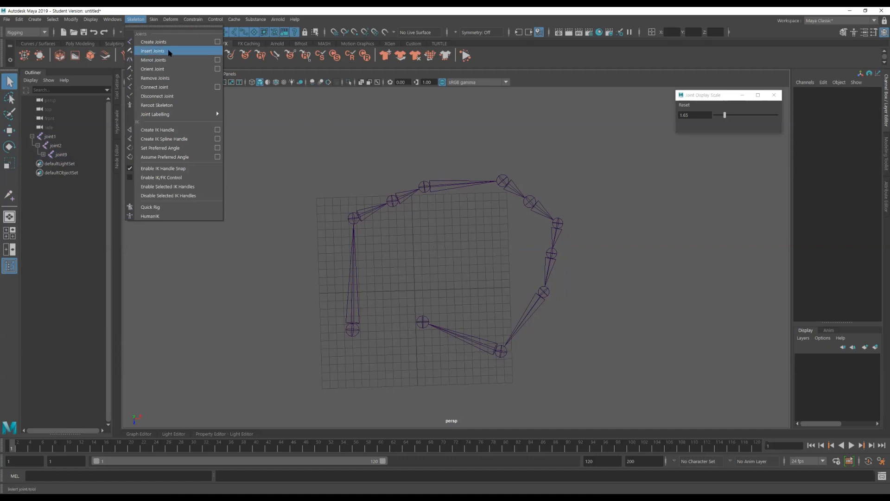
pyautogui.click(392, 202)
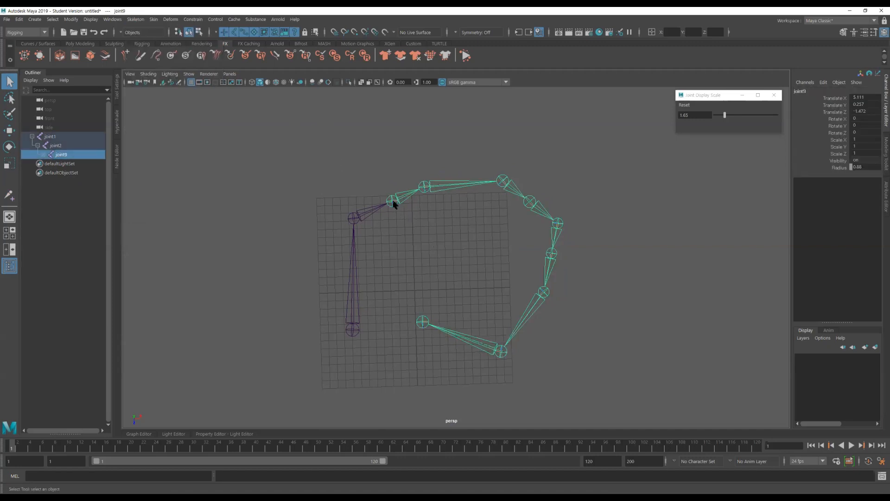
pyautogui.click(135, 19)
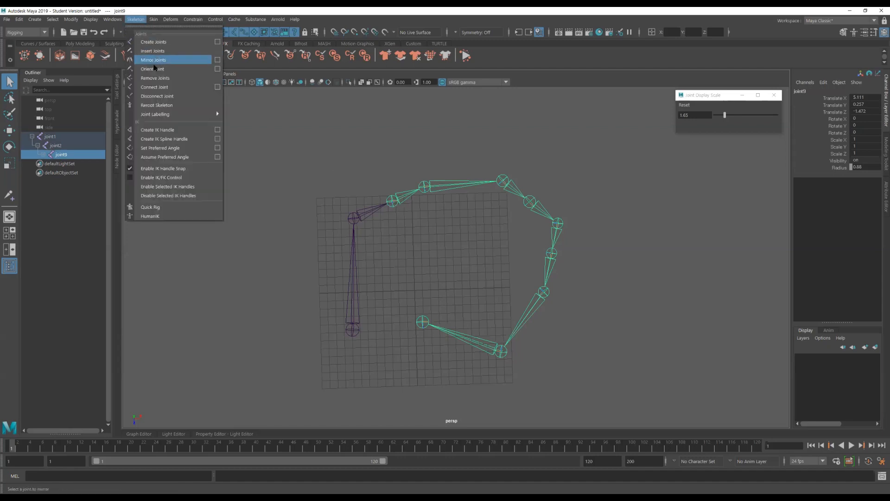
pyautogui.click(167, 79)
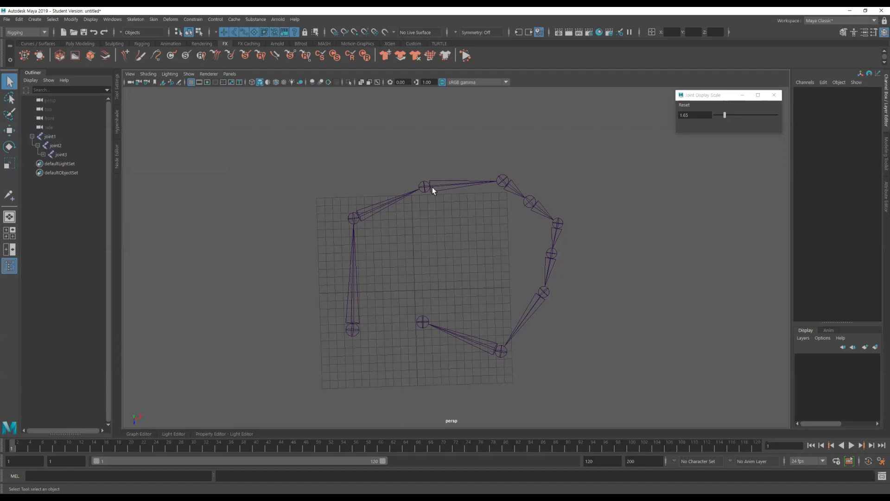
pyautogui.click(530, 205)
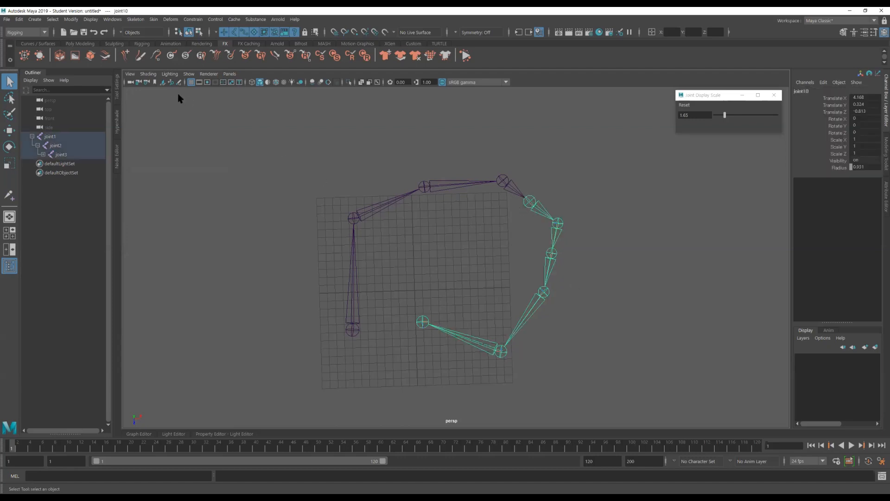
pyautogui.click(135, 19)
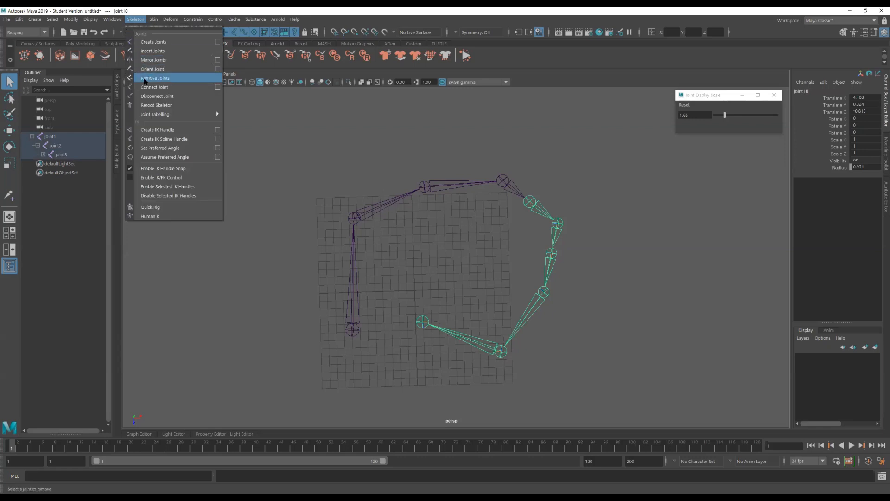
pyautogui.click(177, 81)
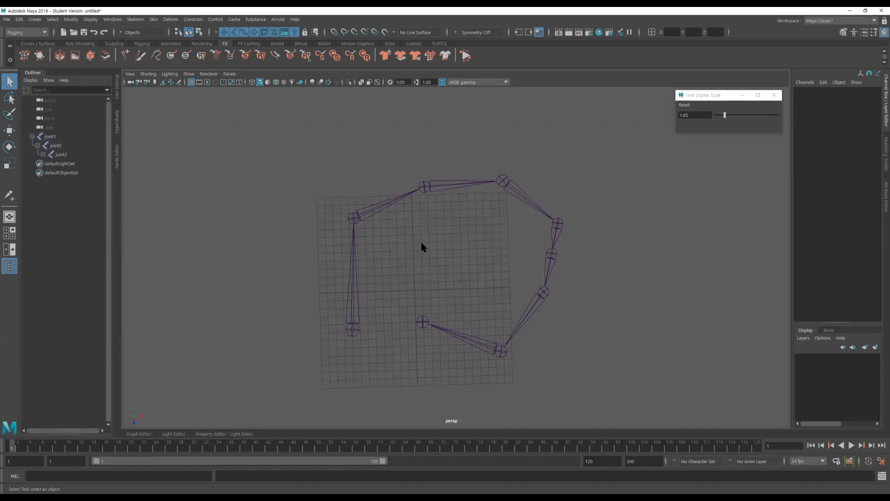
# - Examine the Move tool's axis directions on the first three joints of the chain, starting at joint1
pyautogui.keyDown('alt'); pyautogui.moveTo(417, 260); pyautogui.dragTo(402, 236); pyautogui.keyUp('alt')
pyautogui.scroll(3, 427, 258)
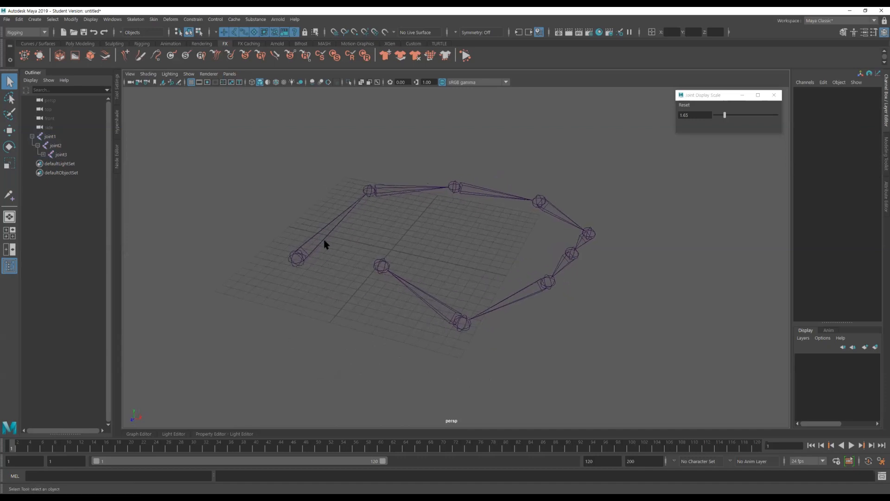
pyautogui.keyDown('alt'); pyautogui.moveTo(333, 256); pyautogui.dragTo(367, 249); pyautogui.keyUp('alt')
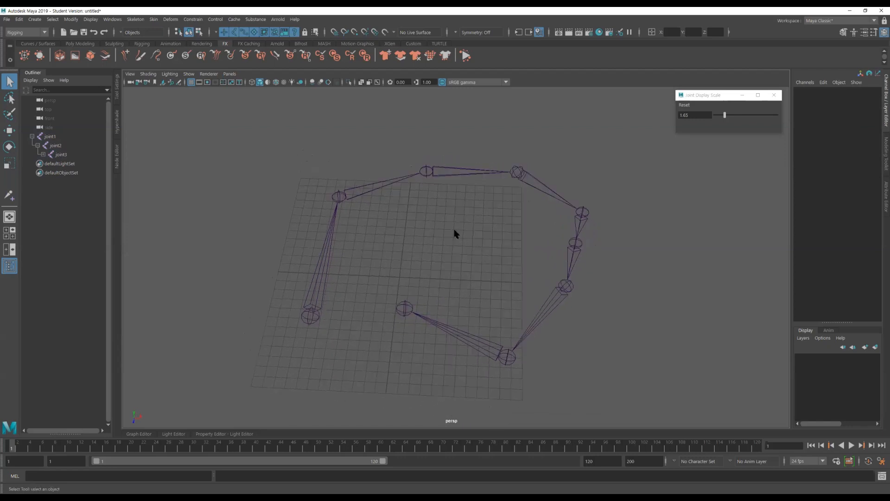
pyautogui.click(311, 321)
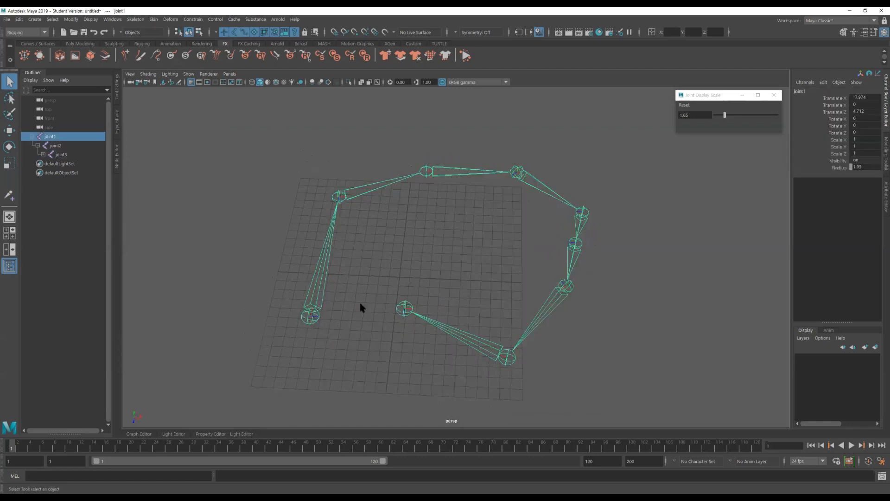
pyautogui.press('w')
pyautogui.keyDown('alt'); pyautogui.moveTo(417, 255); pyautogui.dragTo(319, 163); pyautogui.keyUp('alt')
pyautogui.click(353, 181)
pyautogui.click(429, 172)
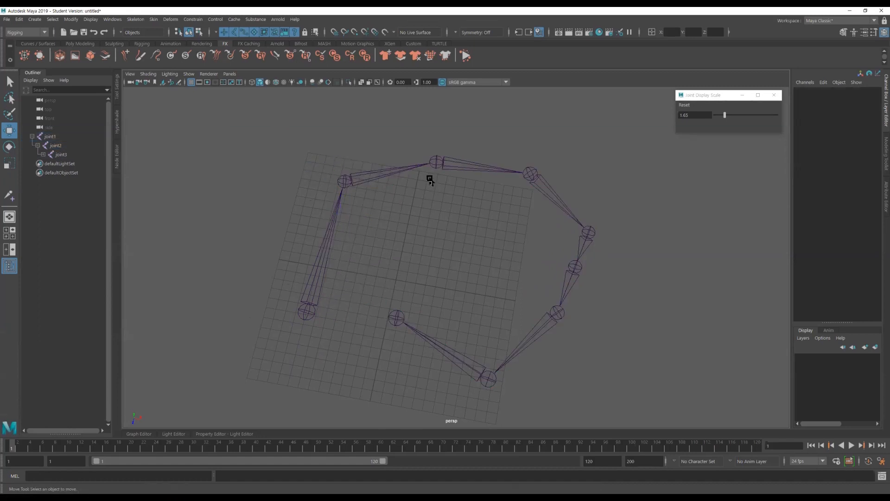
pyautogui.click(435, 158)
pyautogui.keyDown('alt'); pyautogui.moveTo(494, 204); pyautogui.dragTo(534, 210); pyautogui.keyUp('alt')
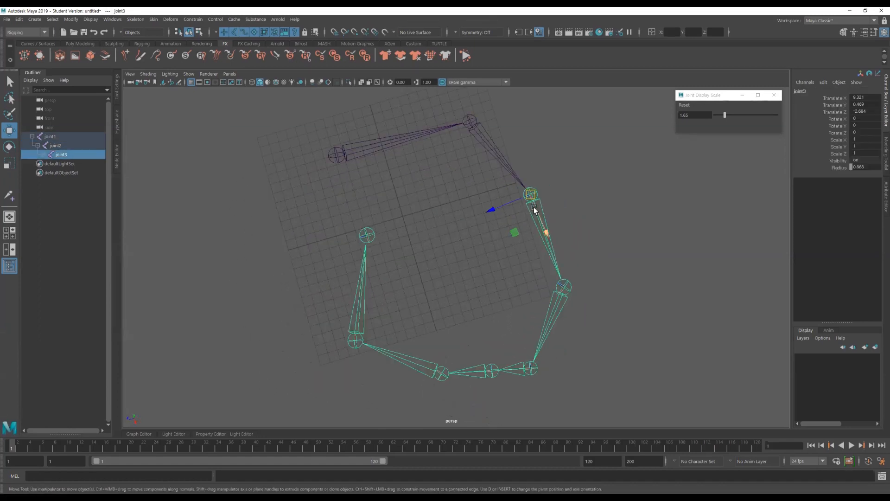
# - Examine the Move tool's axis directions on the remaining joints, from the one after joint3 to the end of the chain
pyautogui.keyDown('alt'); pyautogui.moveTo(512, 268); pyautogui.dragTo(527, 281); pyautogui.keyUp('alt')
pyautogui.click(537, 301)
pyautogui.click(475, 313)
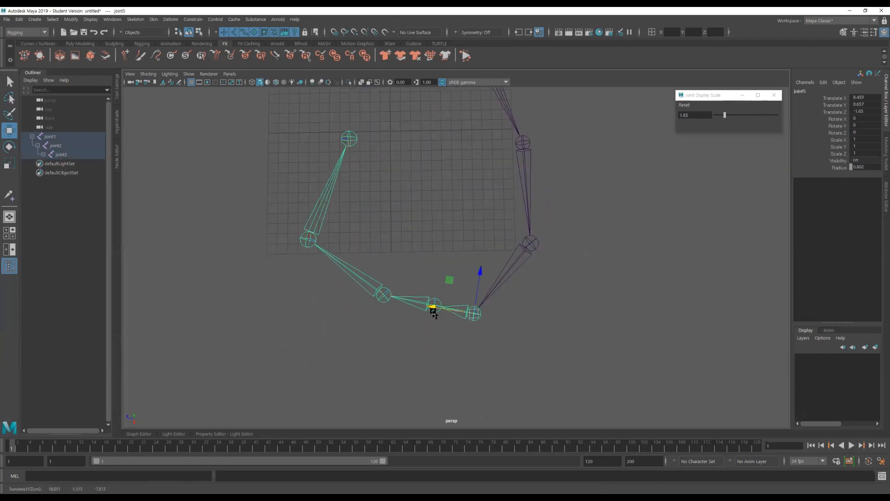
pyautogui.click(434, 304)
pyautogui.click(383, 295)
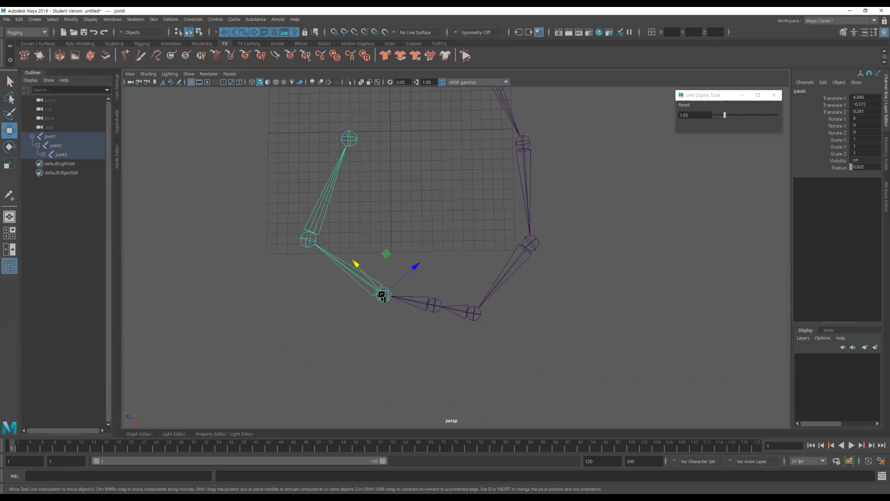
pyautogui.click(309, 239)
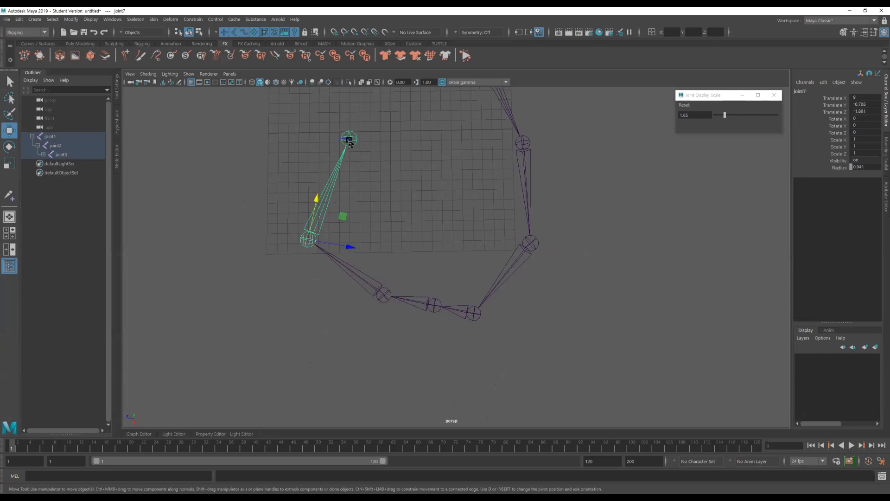
pyautogui.click(350, 139)
pyautogui.keyDown('alt'); pyautogui.moveTo(374, 168); pyautogui.dragTo(459, 173); pyautogui.keyUp('alt')
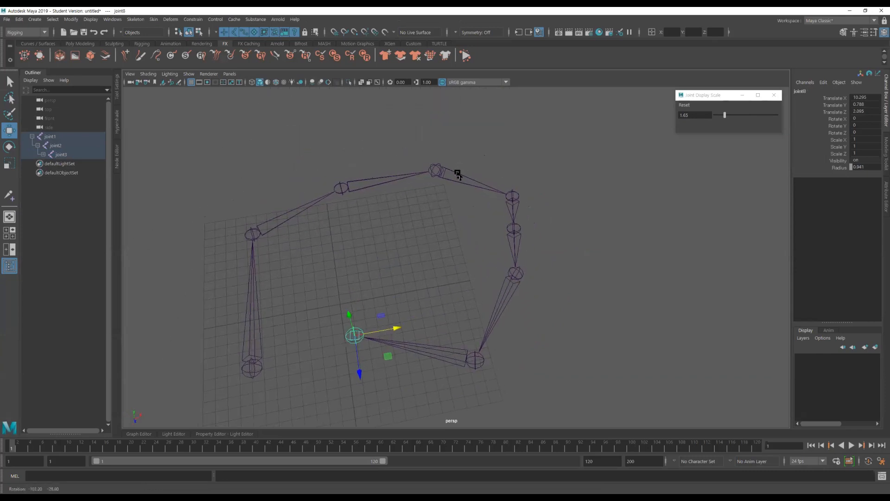
# - Delete the entire joint chain from its root joint
pyautogui.click(254, 373)
pyautogui.press('Delete')
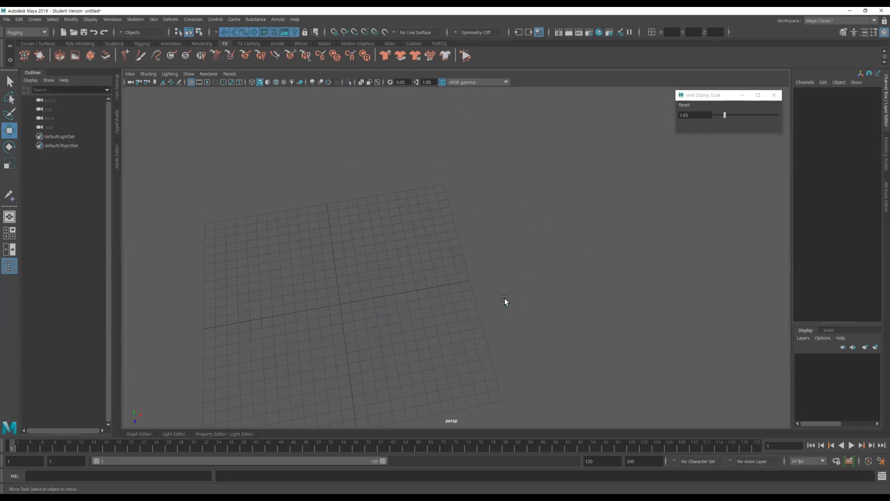
pyautogui.press('f')
# - Create a new zigzag chain of seven joints across and beyond the grid with Create Joints
pyautogui.click(136, 20)
pyautogui.click(154, 41)
pyautogui.click(268, 257)
pyautogui.click(304, 178)
pyautogui.click(421, 183)
pyautogui.click(422, 268)
pyautogui.click(507, 303)
pyautogui.click(586, 233)
pyautogui.click(534, 178)
pyautogui.press('Return')
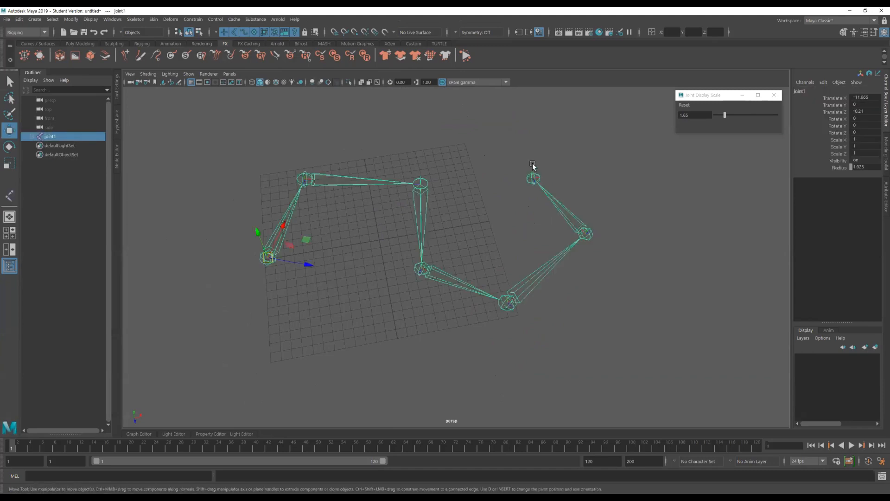
# - Examine the local axis orientation of joint1 through joint4 in the new chain
pyautogui.keyDown('alt'); pyautogui.moveTo(350, 268); pyautogui.dragTo(413, 247); pyautogui.keyUp('alt')
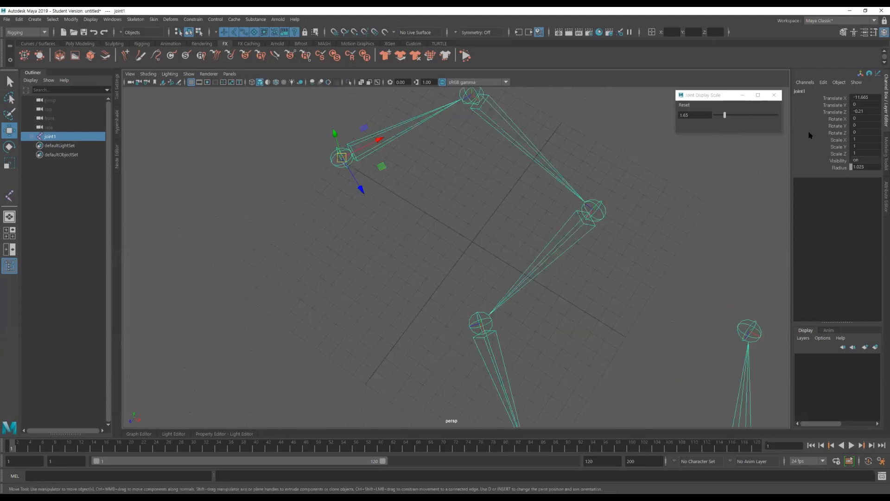
pyautogui.click(471, 99)
pyautogui.scroll(-2, 518, 234)
pyautogui.scroll(-2, 518, 235)
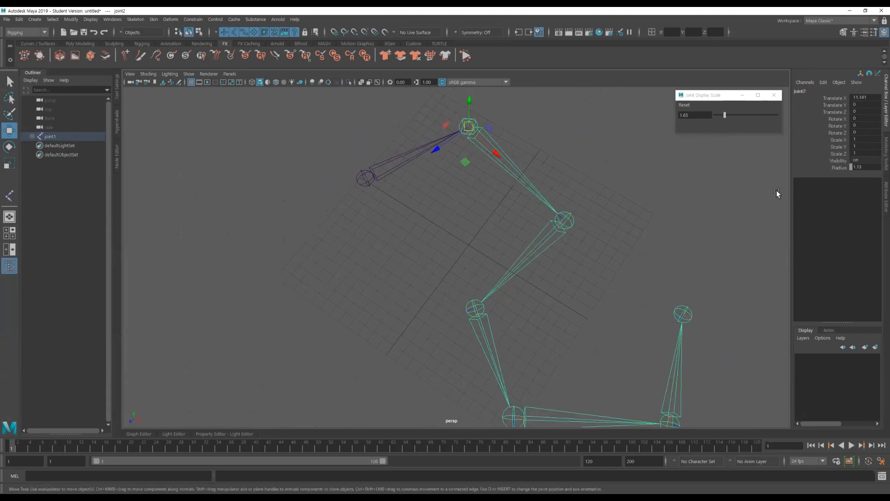
pyautogui.click(561, 229)
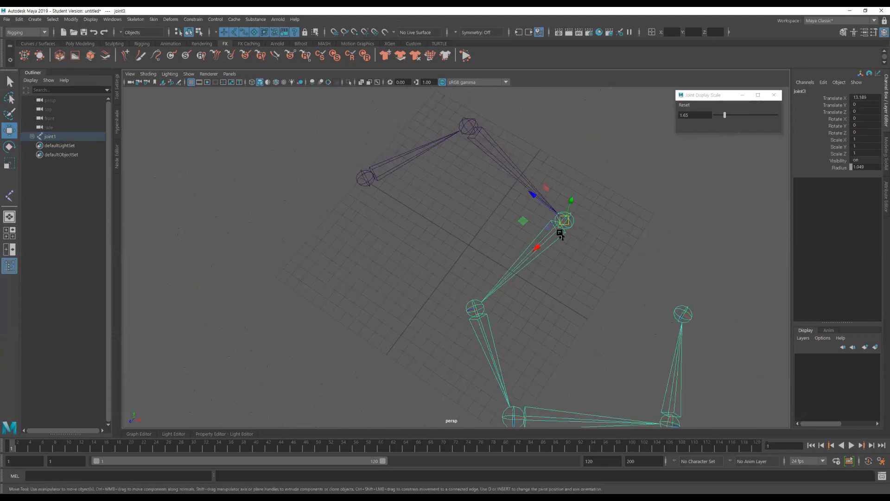
pyautogui.click(477, 308)
pyautogui.scroll(-2, 535, 300)
pyautogui.keyDown('alt'); pyautogui.moveTo(535, 300); pyautogui.dragTo(485, 277, button='middle'); pyautogui.keyUp('alt')
pyautogui.keyDown('alt'); pyautogui.moveTo(485, 277); pyautogui.dragTo(477, 274); pyautogui.keyUp('alt')
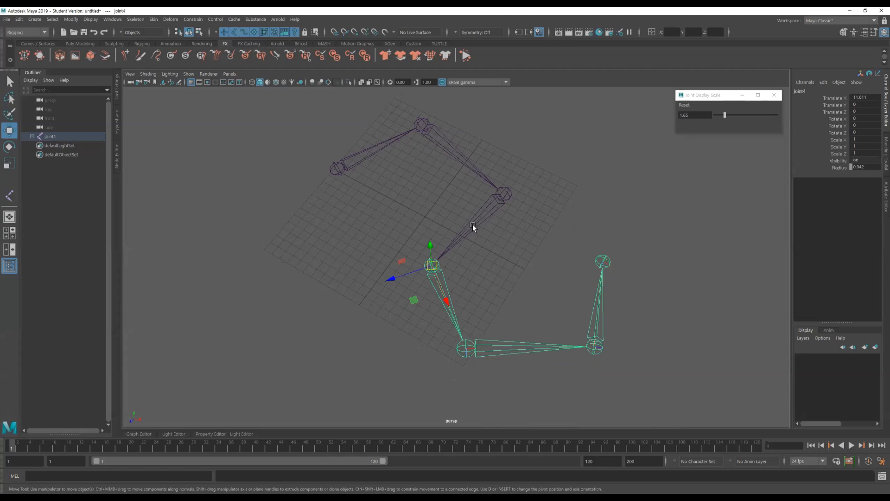
# - Compare the axis orientation of joint5 and joint6 from above and from the side
pyautogui.click(466, 348)
pyautogui.click(595, 347)
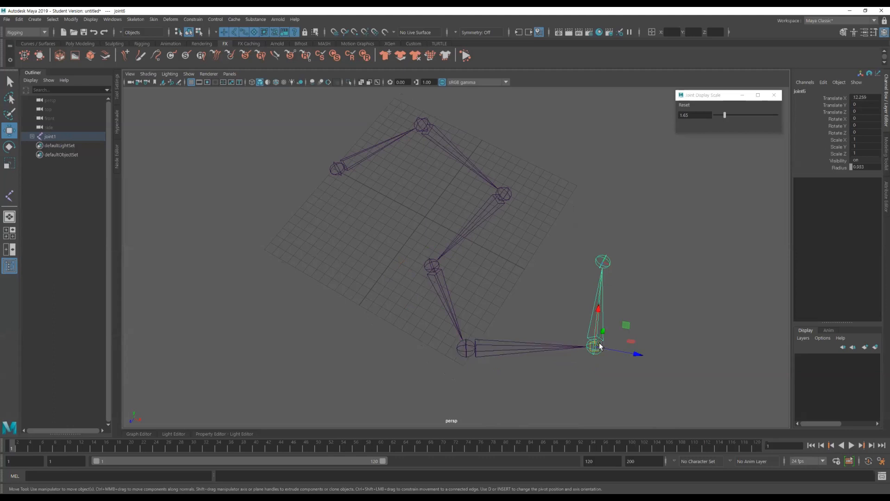
pyautogui.keyDown('alt'); pyautogui.moveTo(532, 340); pyautogui.dragTo(582, 367); pyautogui.keyUp('alt')
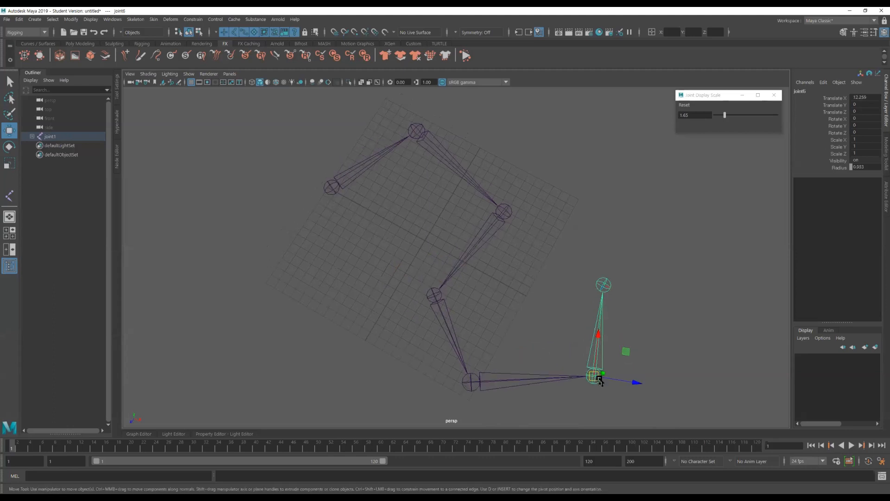
pyautogui.click(473, 386)
pyautogui.click(473, 383)
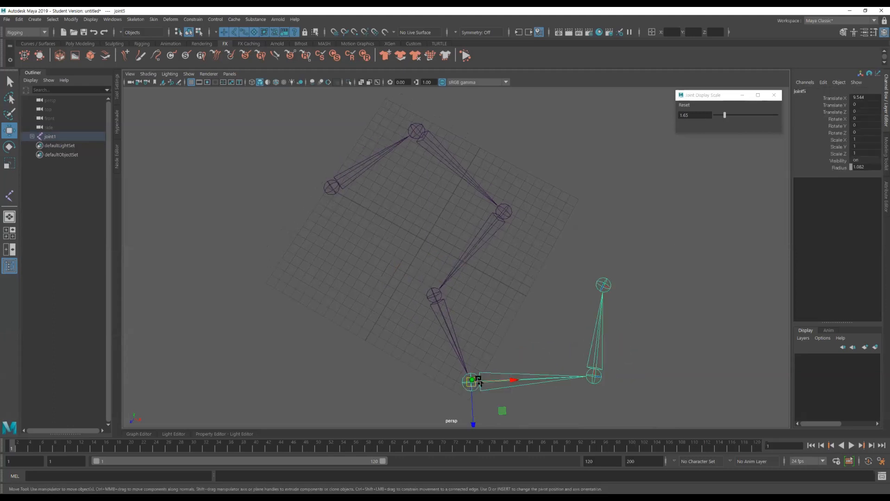
pyautogui.keyDown('alt'); pyautogui.moveTo(598, 241); pyautogui.dragTo(511, 322); pyautogui.keyUp('alt')
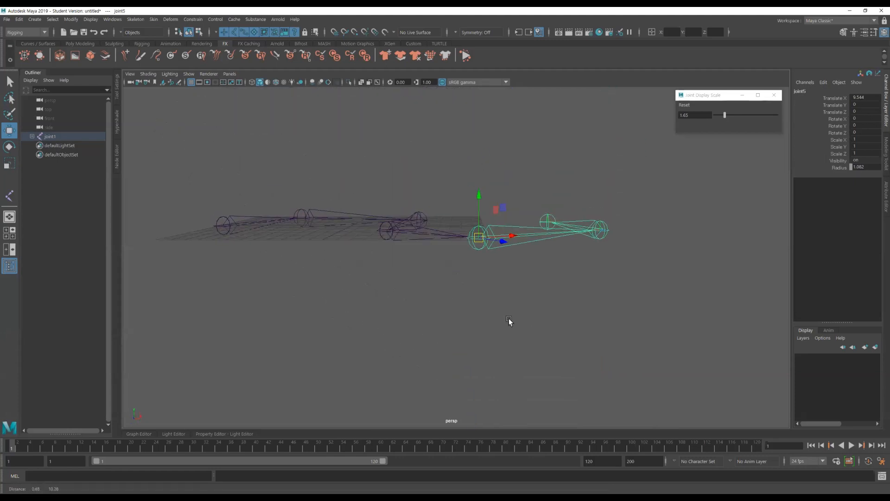
pyautogui.keyDown('alt'); pyautogui.moveTo(479, 199); pyautogui.dragTo(499, 306); pyautogui.keyUp('alt')
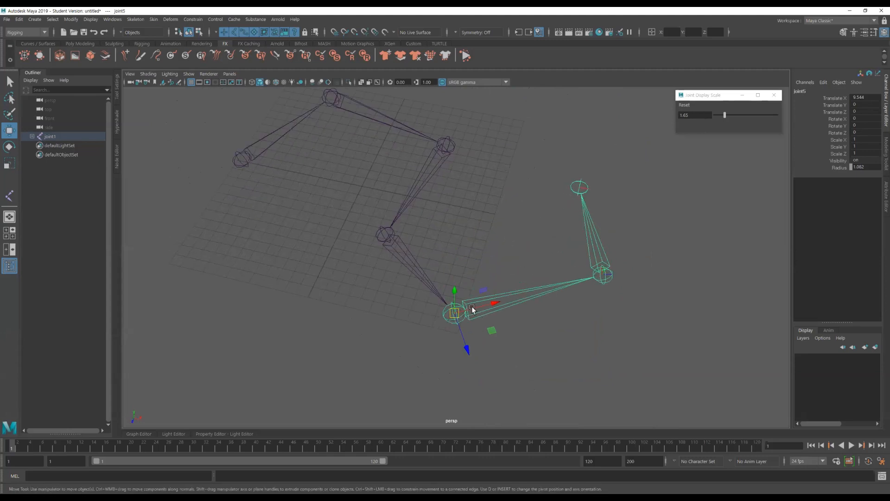
# - Review how the axes point along the bones, going back from joint4 to joint1
pyautogui.click(409, 254)
pyautogui.click(420, 179)
pyautogui.keyDown('alt'); pyautogui.moveTo(463, 159); pyautogui.dragTo(449, 220); pyautogui.keyUp('alt')
pyautogui.click(380, 168)
pyautogui.click(294, 202)
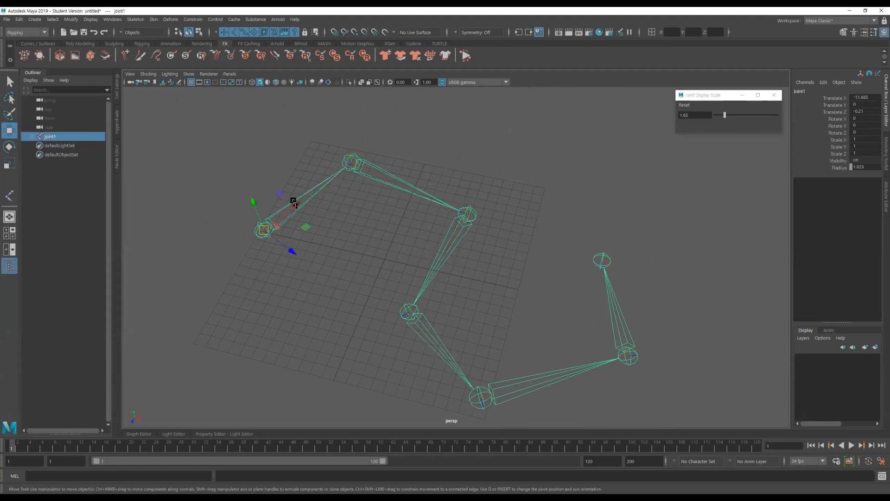
# - Check how each joint's axes point toward its child, going forward from joint2 to joint6
pyautogui.click(370, 164)
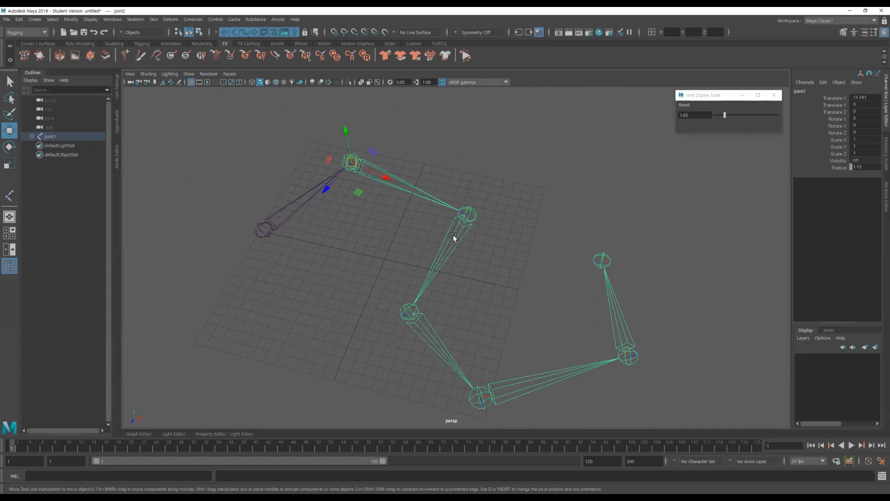
pyautogui.click(453, 236)
pyautogui.click(428, 337)
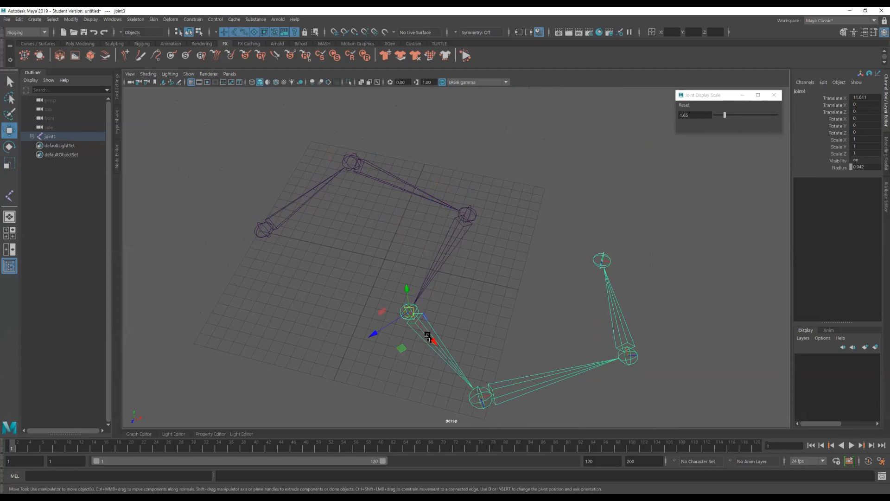
pyautogui.keyDown('alt'); pyautogui.moveTo(465, 295); pyautogui.dragTo(474, 311); pyautogui.keyUp('alt')
pyautogui.click(467, 314)
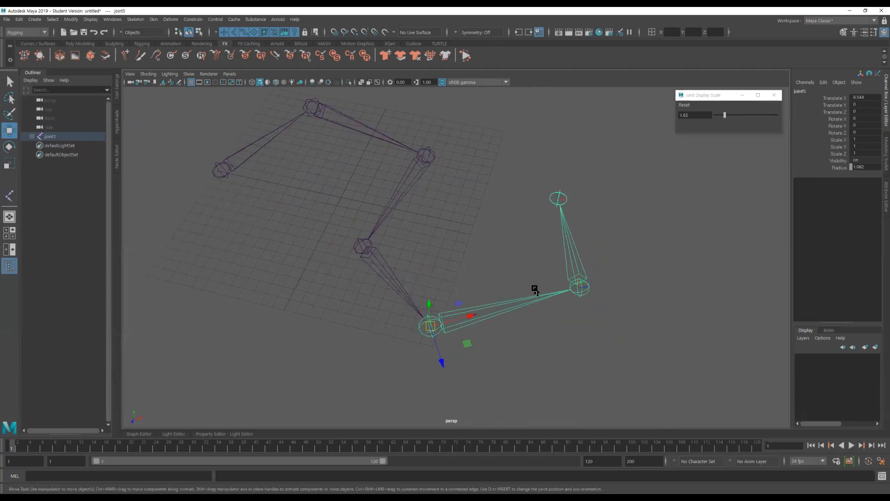
pyautogui.click(568, 258)
pyautogui.keyDown('alt'); pyautogui.moveTo(481, 281); pyautogui.dragTo(296, 225); pyautogui.keyUp('alt')
# - Open the Orient Joint options with joint5 selected, and examine the axes on joint4
pyautogui.click(453, 330)
pyautogui.click(135, 20)
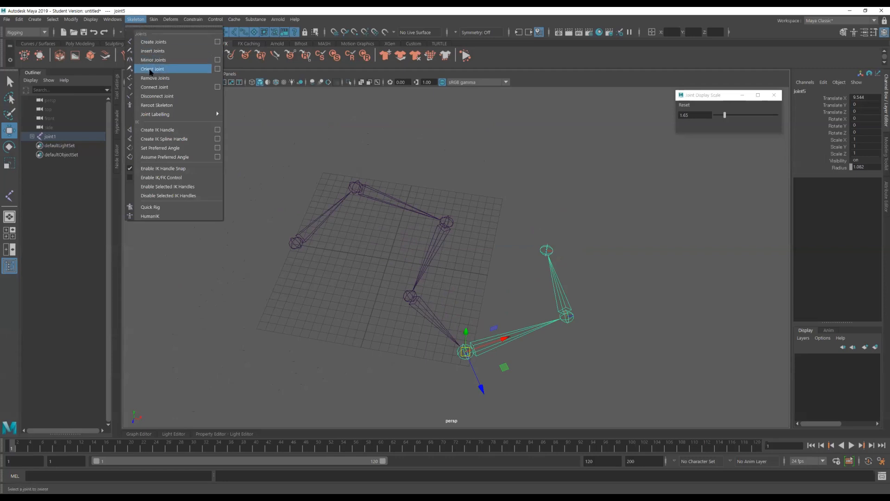
pyautogui.click(217, 69)
pyautogui.keyDown('alt'); pyautogui.moveTo(454, 183); pyautogui.dragTo(423, 179, button='middle'); pyautogui.keyUp('alt')
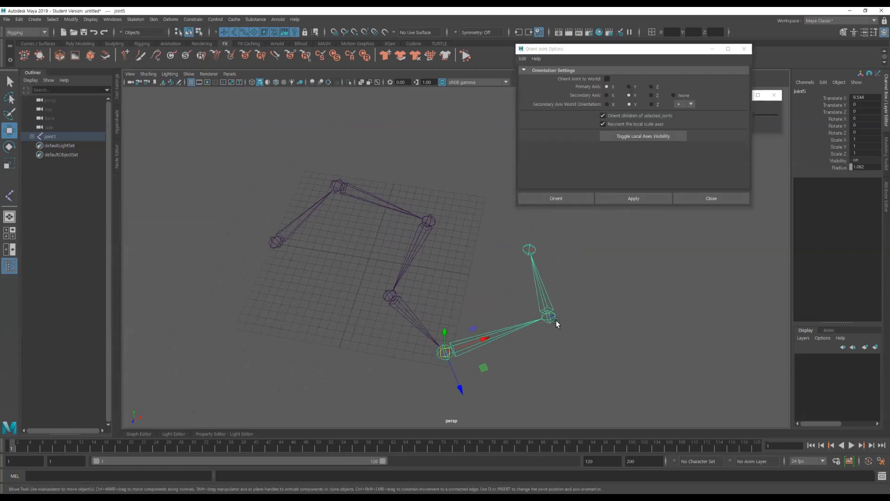
pyautogui.click(391, 297)
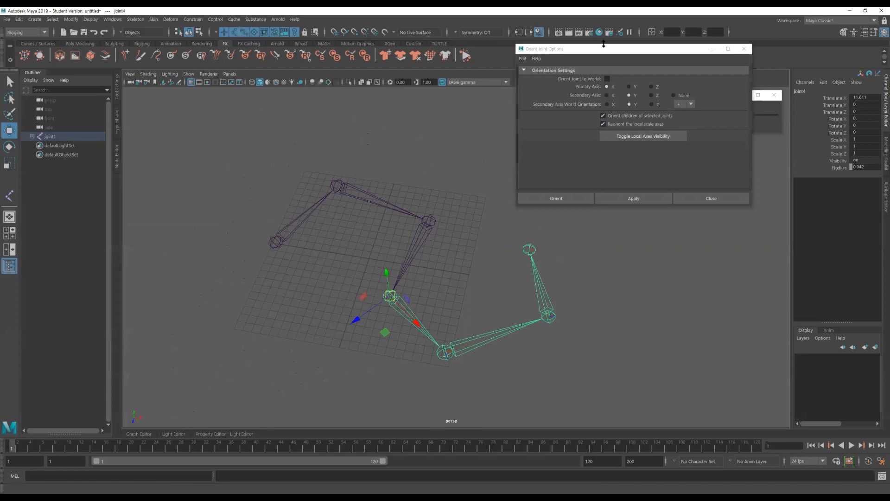
pyautogui.scroll(-2, 338, 251)
# - Freeze the transformations of the chain from its root joint1, with Joint orient included
pyautogui.click(329, 251)
pyautogui.click(291, 245)
pyautogui.keyDown('alt'); pyautogui.moveTo(287, 271); pyautogui.dragTo(312, 222); pyautogui.keyUp('alt')
pyautogui.keyDown('alt'); pyautogui.moveTo(441, 281); pyautogui.dragTo(458, 285); pyautogui.keyUp('alt')
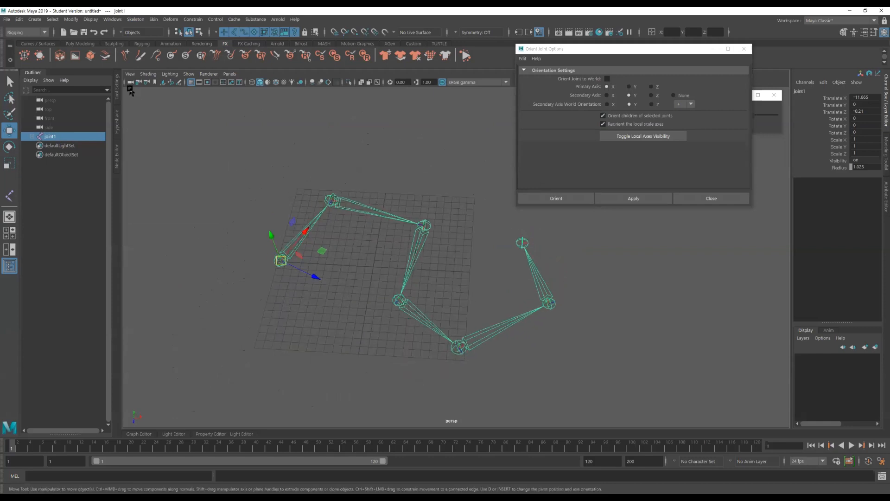
pyautogui.click(69, 20)
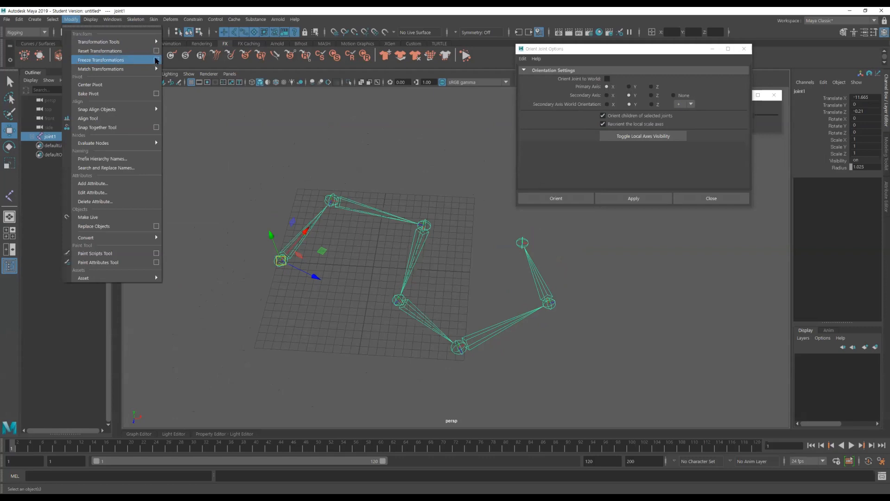
pyautogui.click(156, 59)
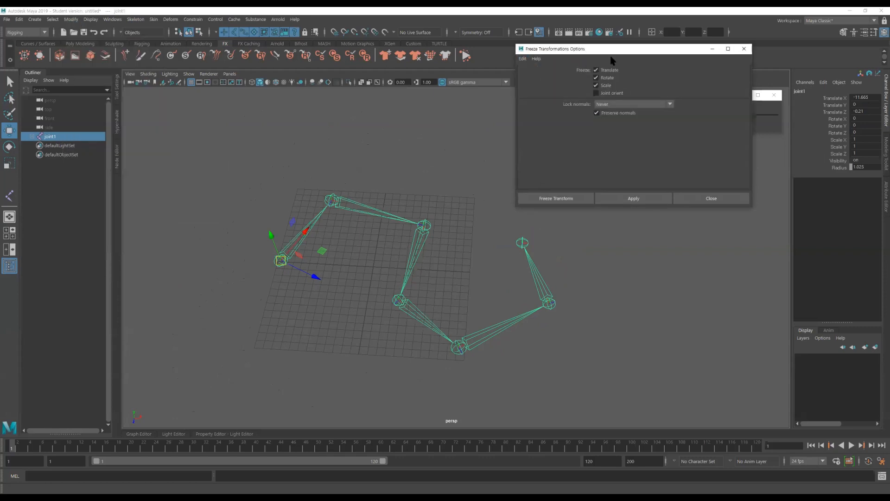
pyautogui.moveTo(608, 53); pyautogui.dragTo(550, 52)
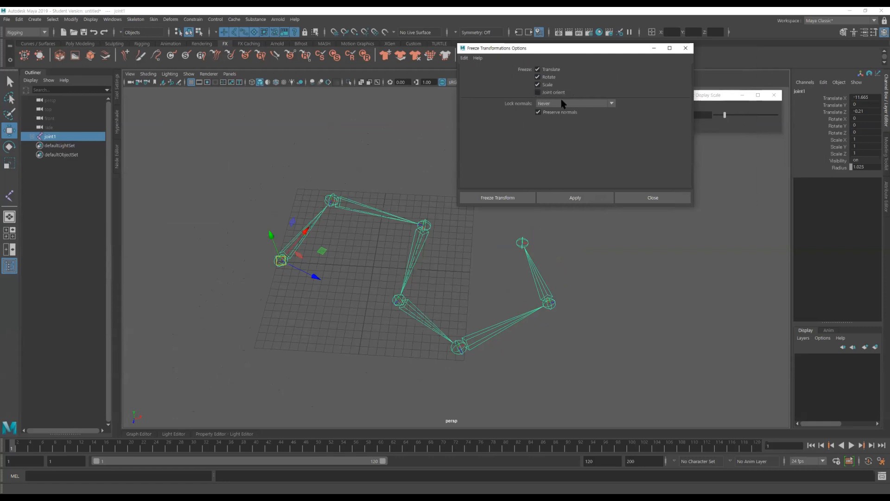
pyautogui.click(539, 92)
pyautogui.click(517, 198)
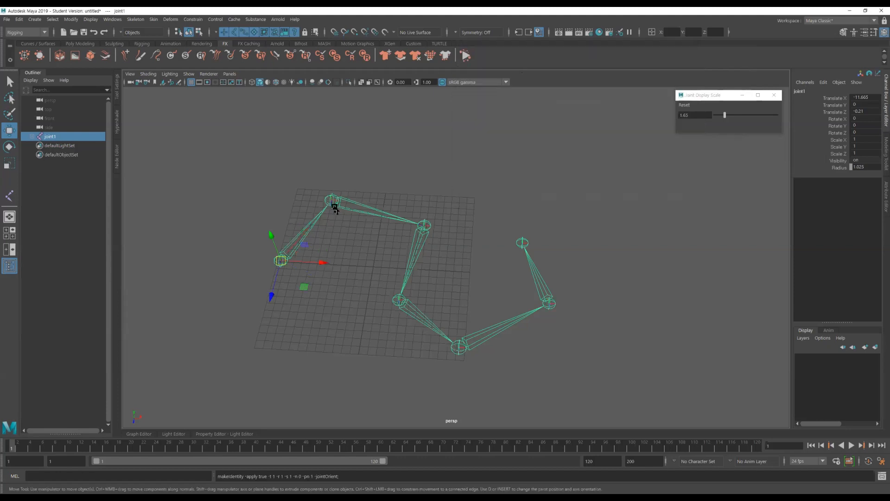
# - Examine the axis orientation after the freeze on each joint from joint2 to the end joint
pyautogui.click(332, 201)
pyautogui.click(424, 226)
pyautogui.click(399, 300)
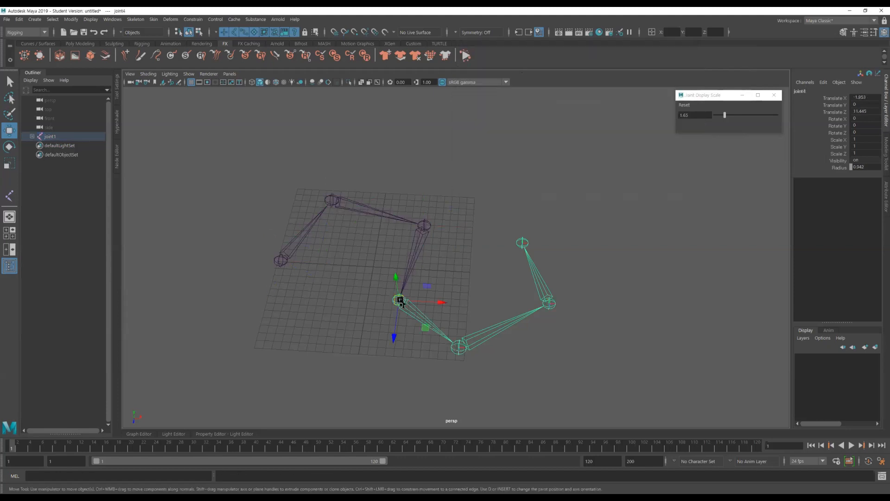
pyautogui.click(457, 343)
pyautogui.click(549, 304)
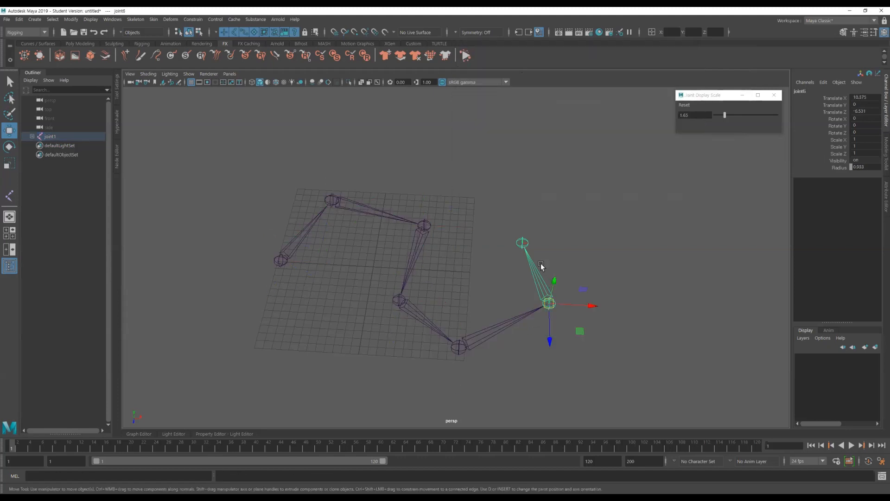
pyautogui.click(522, 242)
# - Recheck the joint axes from joint6 back to the root joint, and examine joint3 again
pyautogui.click(549, 303)
pyautogui.click(458, 346)
pyautogui.click(399, 300)
pyautogui.click(424, 226)
pyautogui.click(335, 200)
pyautogui.click(283, 263)
pyautogui.keyDown('alt'); pyautogui.moveTo(449, 247); pyautogui.dragTo(425, 199, button='middle'); pyautogui.keyUp('alt')
pyautogui.click(426, 201)
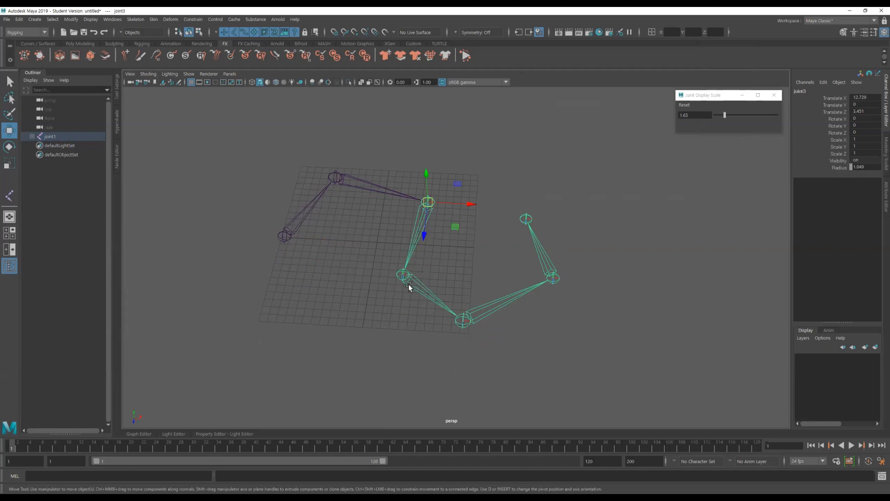
# - Open the Orient Joint options for joint3 and reset the settings to their defaults
pyautogui.click(136, 19)
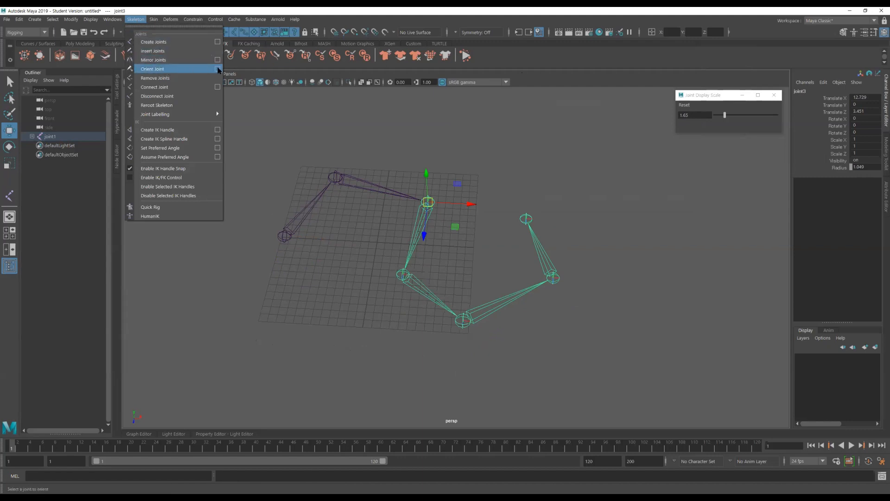
pyautogui.click(217, 69)
pyautogui.moveTo(573, 52); pyautogui.dragTo(629, 55)
pyautogui.click(520, 61)
pyautogui.click(543, 79)
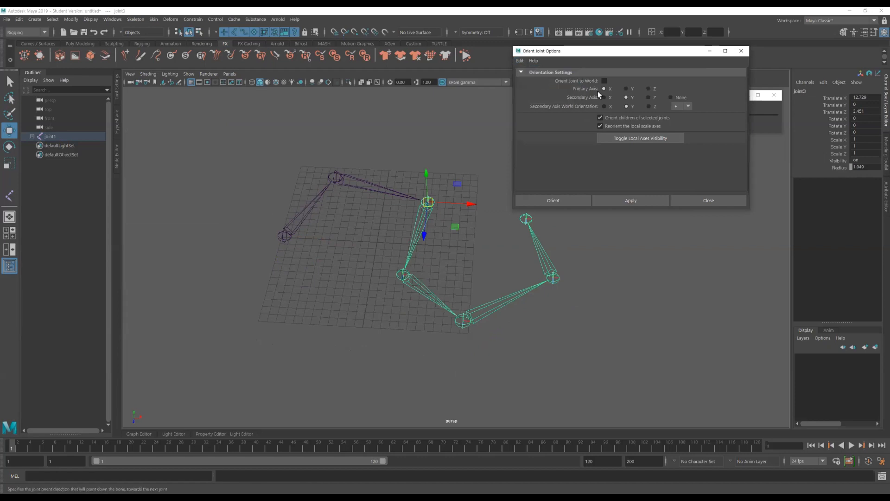
# - Orient joint3 and its children with primary axis X and secondary axis Y, and close the orient options
pyautogui.keyDown('alt'); pyautogui.moveTo(393, 189); pyautogui.dragTo(406, 190, button='middle'); pyautogui.keyUp('alt')
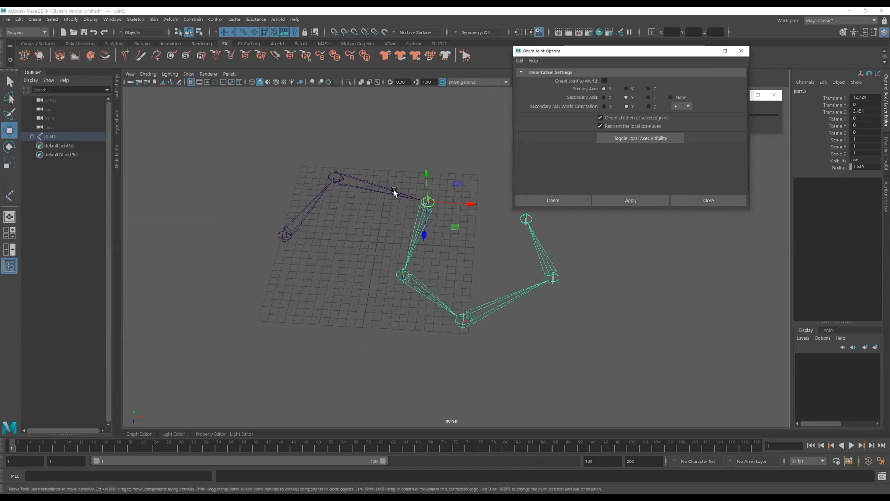
pyautogui.scroll(3, 406, 190)
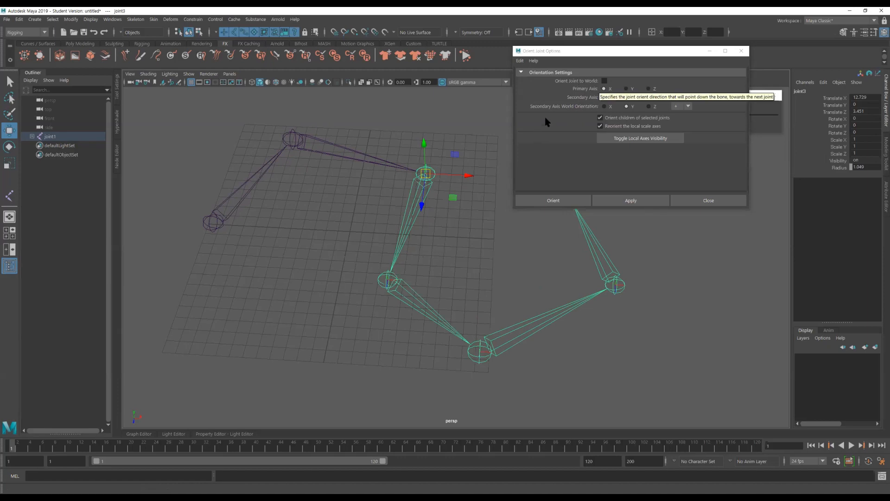
pyautogui.keyDown('alt'); pyautogui.moveTo(457, 219); pyautogui.dragTo(381, 174); pyautogui.keyUp('alt')
pyautogui.keyDown('alt'); pyautogui.moveTo(454, 211); pyautogui.dragTo(405, 217, button='middle'); pyautogui.keyUp('alt')
pyautogui.keyDown('alt'); pyautogui.moveTo(432, 243); pyautogui.dragTo(430, 191); pyautogui.keyUp('alt')
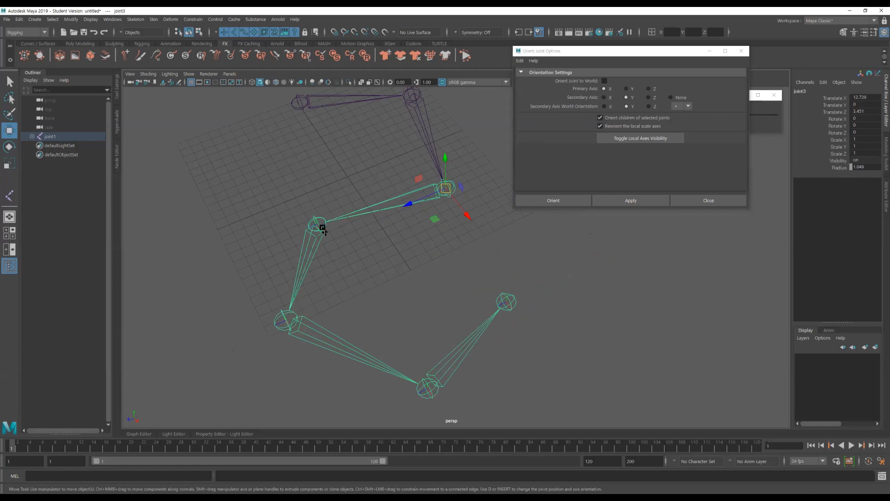
pyautogui.keyDown('alt'); pyautogui.moveTo(447, 209); pyautogui.dragTo(455, 197); pyautogui.keyUp('alt')
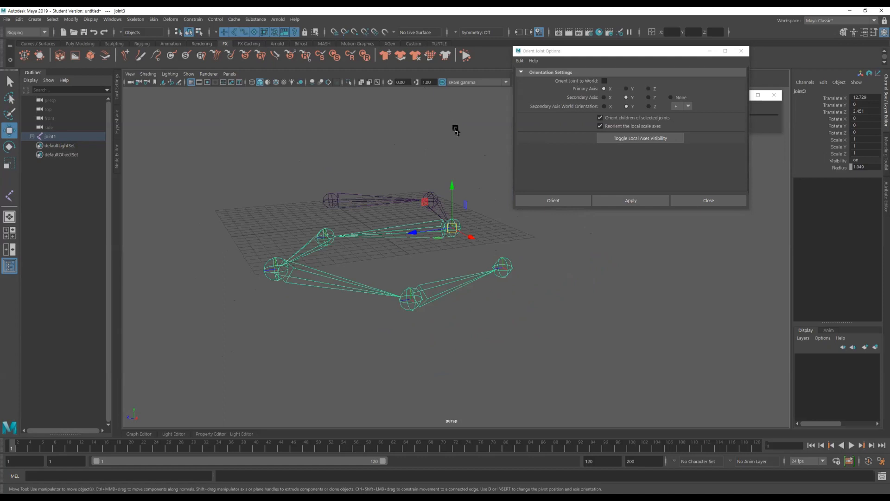
pyautogui.keyDown('alt'); pyautogui.moveTo(423, 204); pyautogui.dragTo(375, 224); pyautogui.keyUp('alt')
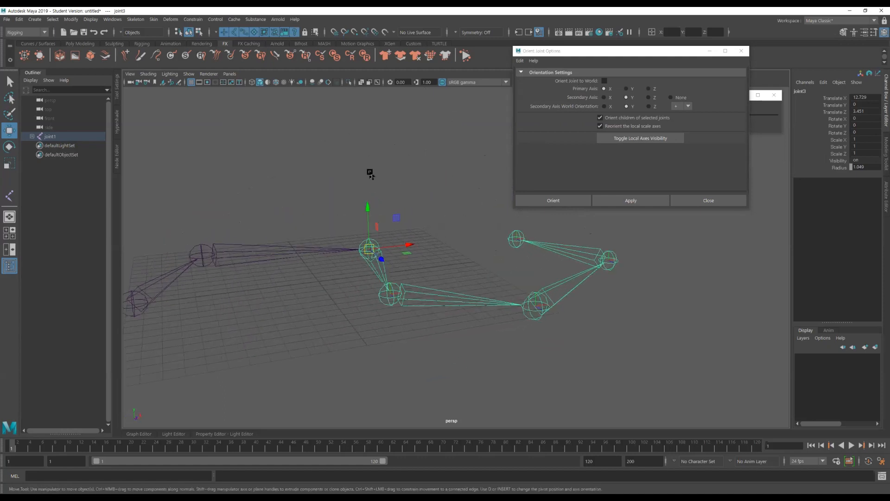
pyautogui.keyDown('alt'); pyautogui.moveTo(395, 192); pyautogui.dragTo(464, 177); pyautogui.keyUp('alt')
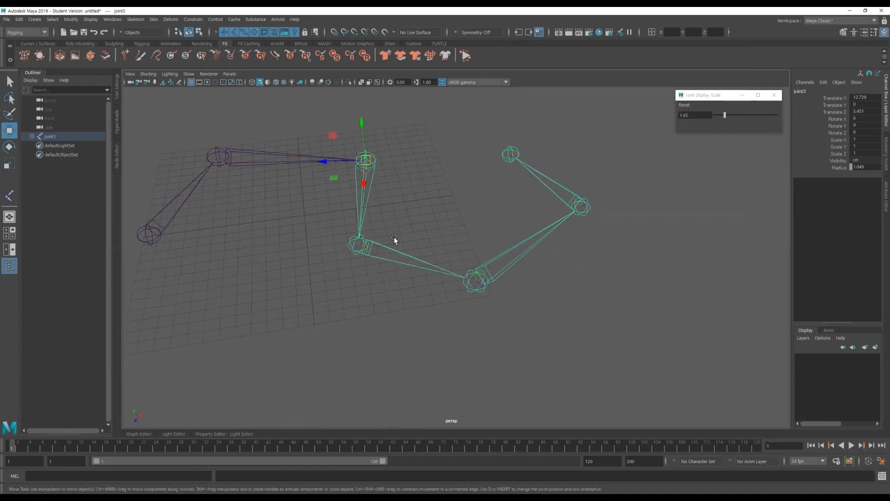
# - Examine the reoriented axes on each joint from joint4 to the end joint7
pyautogui.click(358, 246)
pyautogui.click(472, 282)
pyautogui.click(583, 205)
pyautogui.click(514, 153)
pyautogui.click(586, 207)
pyautogui.click(473, 272)
pyautogui.click(506, 155)
pyautogui.click(514, 153)
pyautogui.keyDown('alt'); pyautogui.moveTo(514, 153); pyautogui.dragTo(573, 108); pyautogui.keyUp('alt')
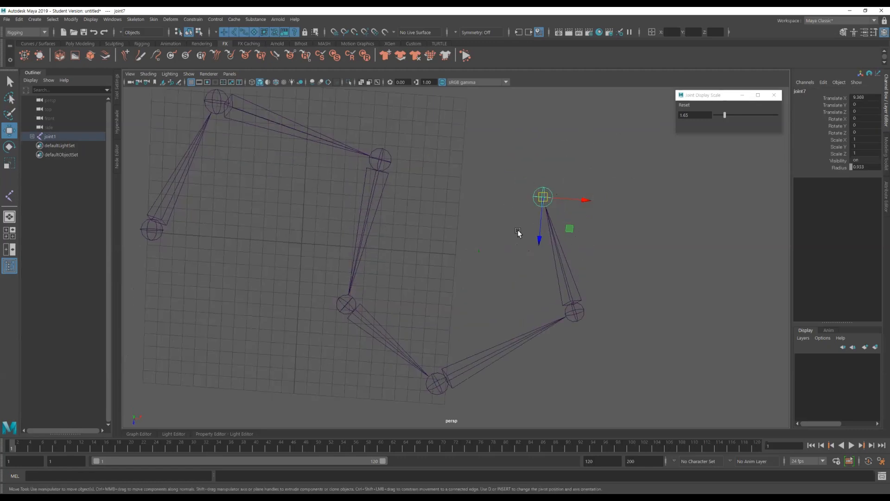
pyautogui.keyDown('alt'); pyautogui.moveTo(576, 204); pyautogui.dragTo(523, 223); pyautogui.keyUp('alt')
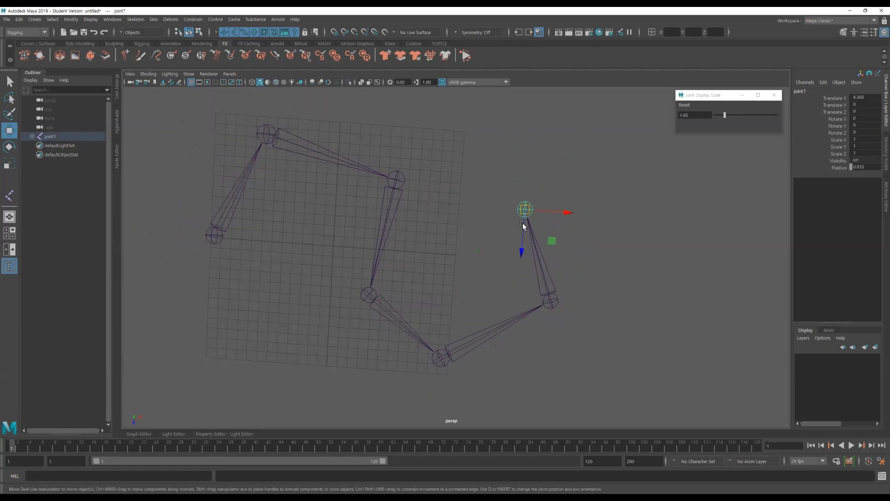
# - Recheck the axis direction along the bones from joint3 to joint6, and return to joint4
pyautogui.click(397, 180)
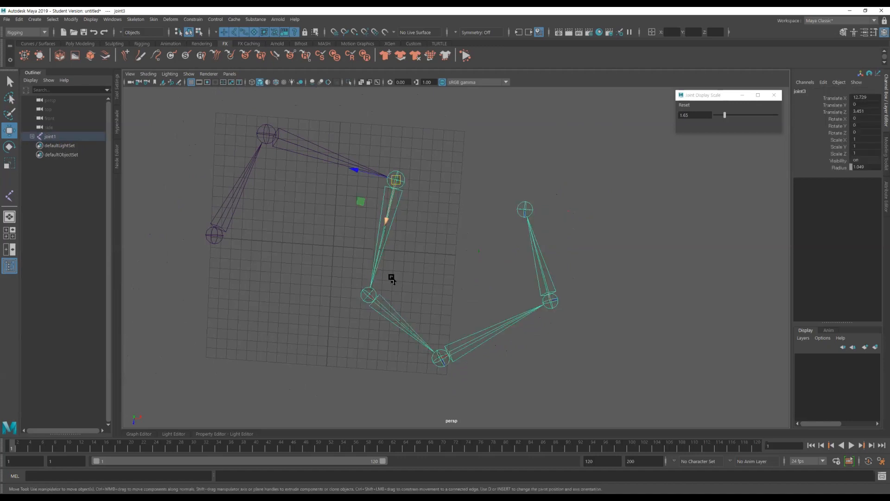
pyautogui.click(369, 295)
pyautogui.click(440, 357)
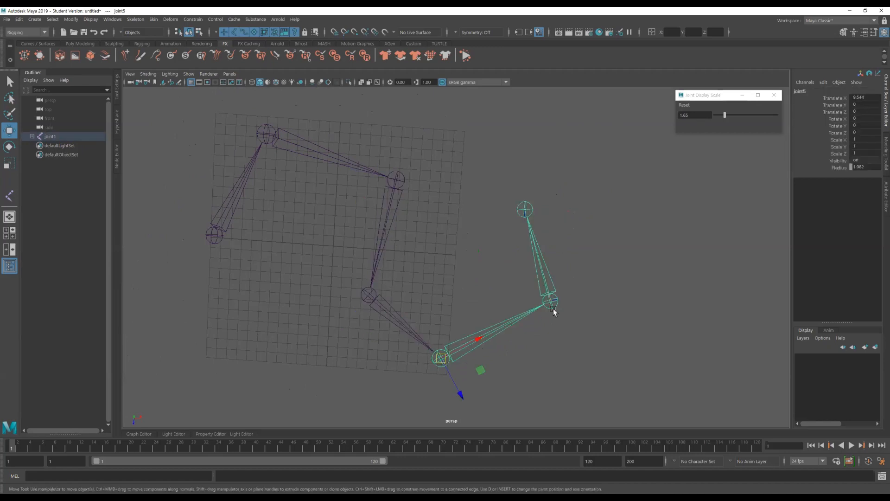
pyautogui.click(552, 301)
pyautogui.click(369, 296)
pyautogui.keyDown('alt'); pyautogui.moveTo(368, 296); pyautogui.dragTo(353, 204); pyautogui.keyUp('alt')
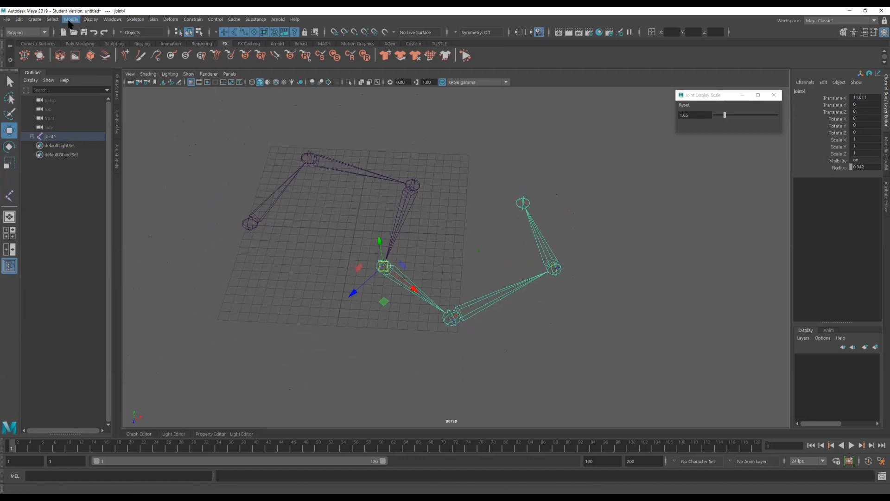
pyautogui.click(71, 19)
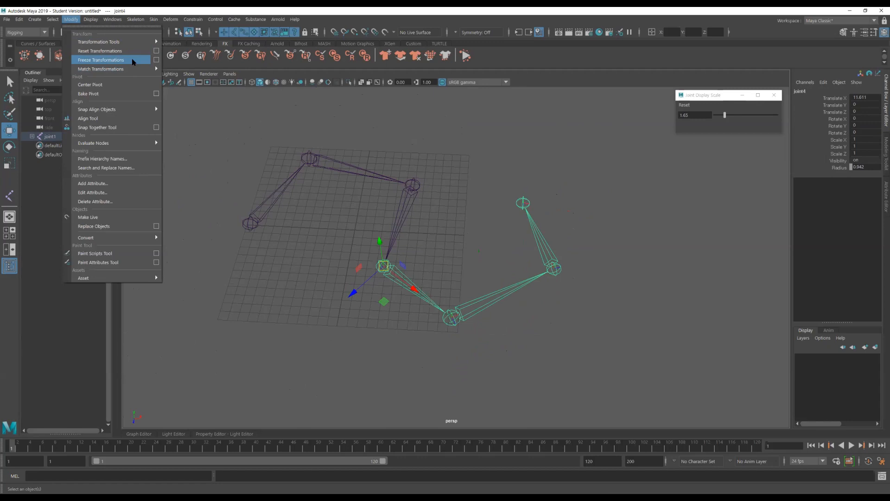
pyautogui.click(136, 19)
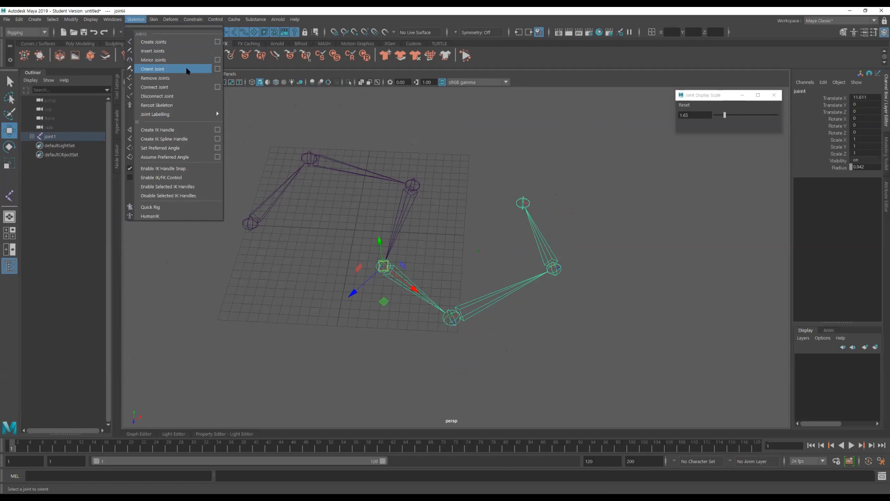
pyautogui.click(157, 105)
pyautogui.click(255, 247)
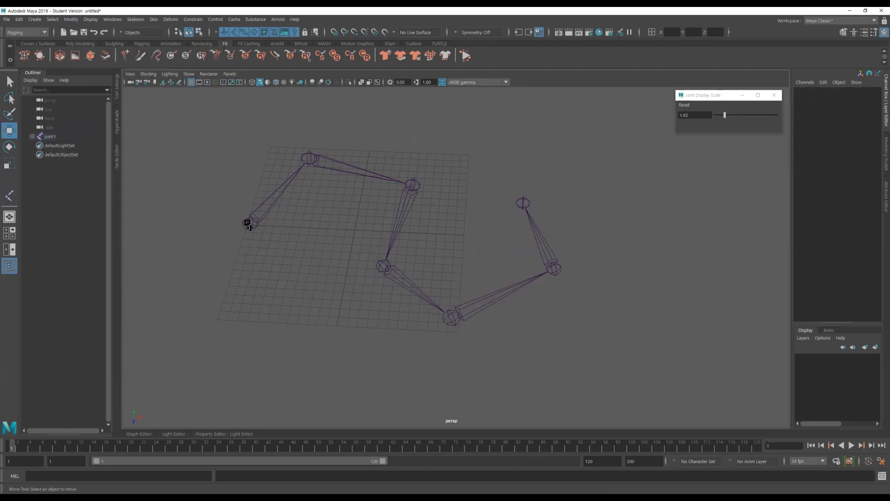
# - Select the root joint1 and expand its hierarchy in the Outliner down to joint6
pyautogui.click(249, 223)
pyautogui.keyDown('alt'); pyautogui.moveTo(240, 236); pyautogui.dragTo(214, 274); pyautogui.keyUp('alt')
pyautogui.click(32, 137)
pyautogui.click(38, 146)
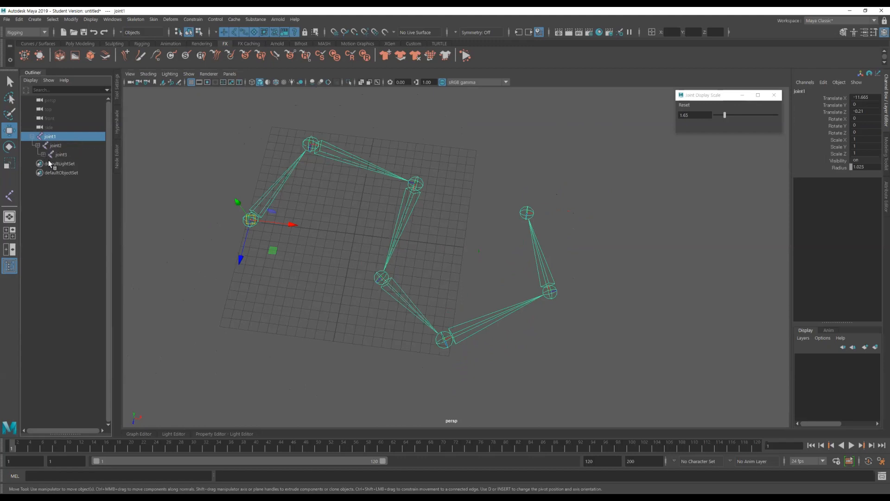
pyautogui.click(43, 155)
pyautogui.click(49, 164)
pyautogui.click(54, 172)
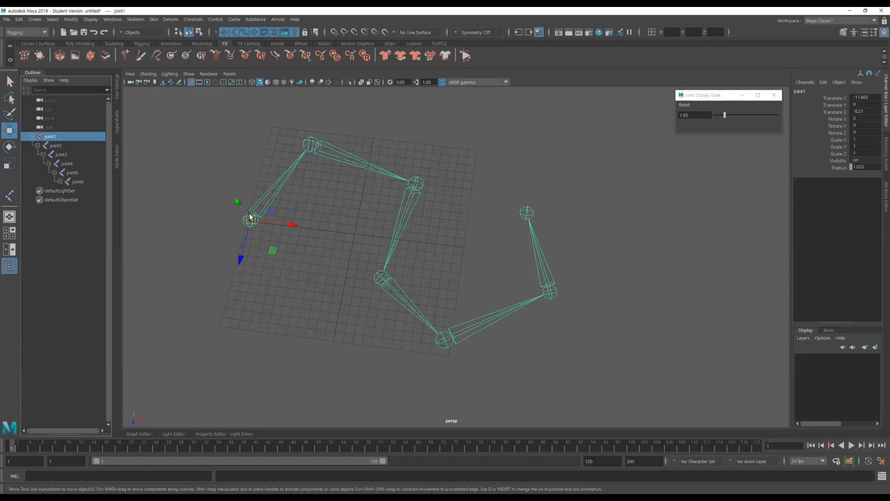
# - Select joint4 in the middle of the chain and expand joint6 in the Outliner to show its child
pyautogui.keyDown('alt'); pyautogui.moveTo(262, 227); pyautogui.dragTo(323, 318); pyautogui.keyUp('alt')
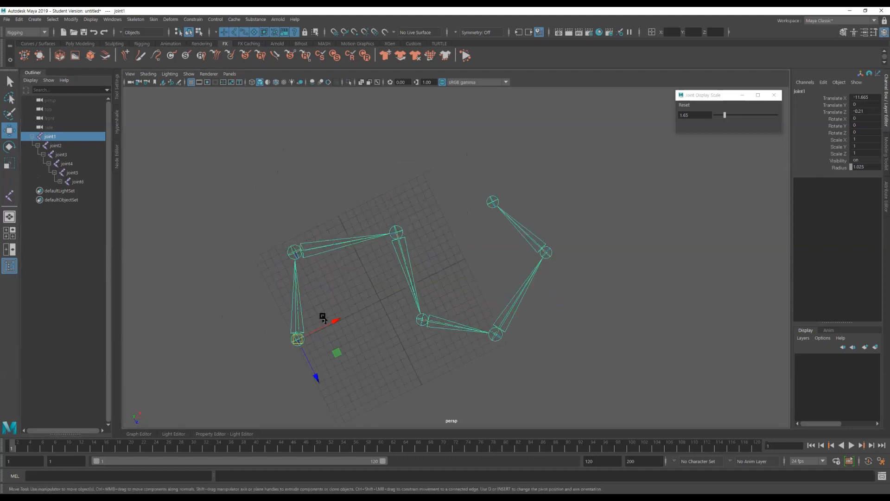
pyautogui.keyDown('alt'); pyautogui.moveTo(457, 280); pyautogui.dragTo(461, 218, button='middle'); pyautogui.keyUp('alt')
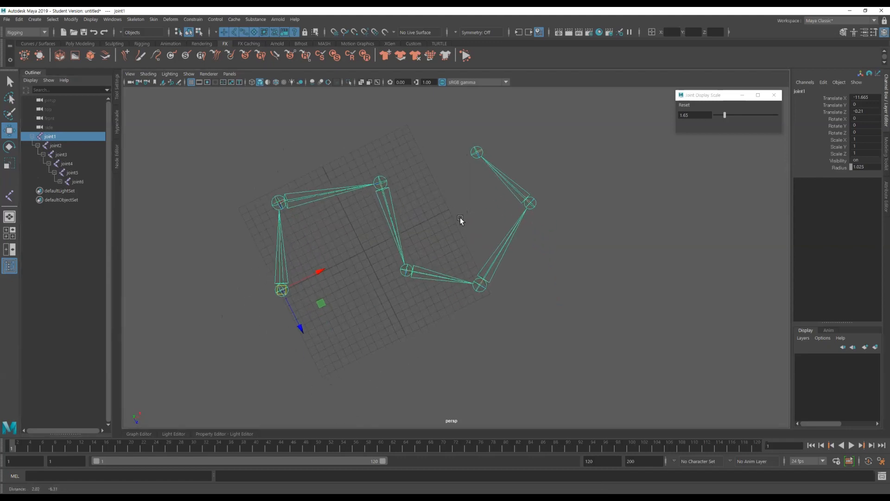
pyautogui.click(404, 272)
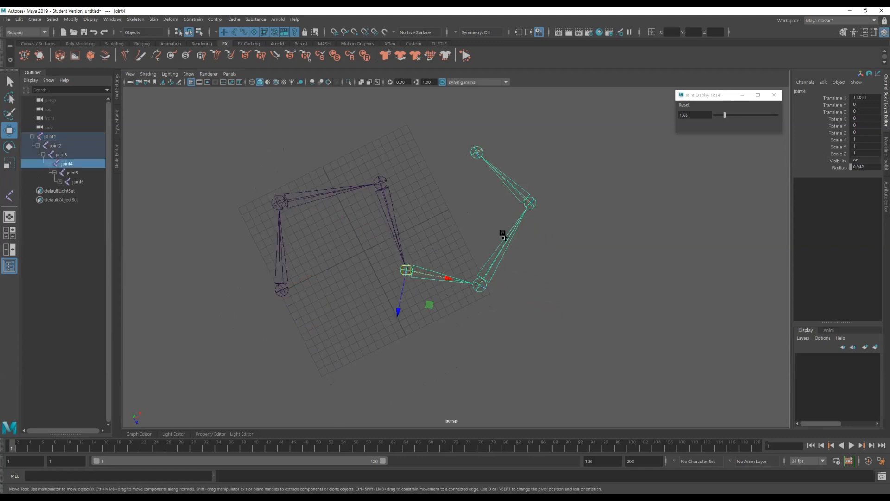
pyautogui.keyDown('alt'); pyautogui.moveTo(321, 225); pyautogui.dragTo(141, 193); pyautogui.keyUp('alt')
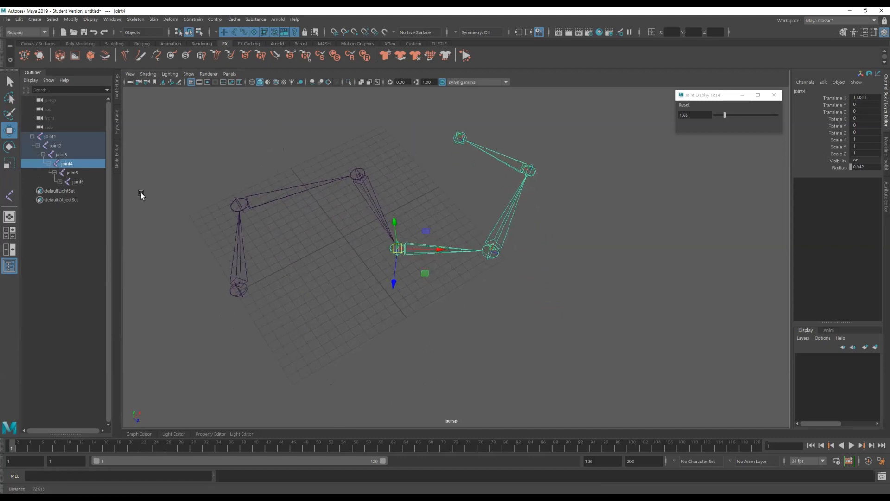
pyautogui.click(60, 181)
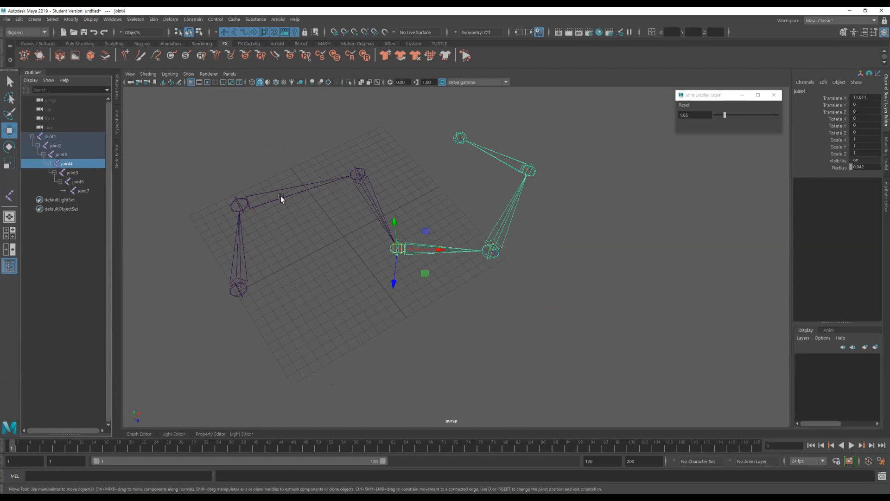
# - Reroot the skeleton at joint4
pyautogui.click(353, 268)
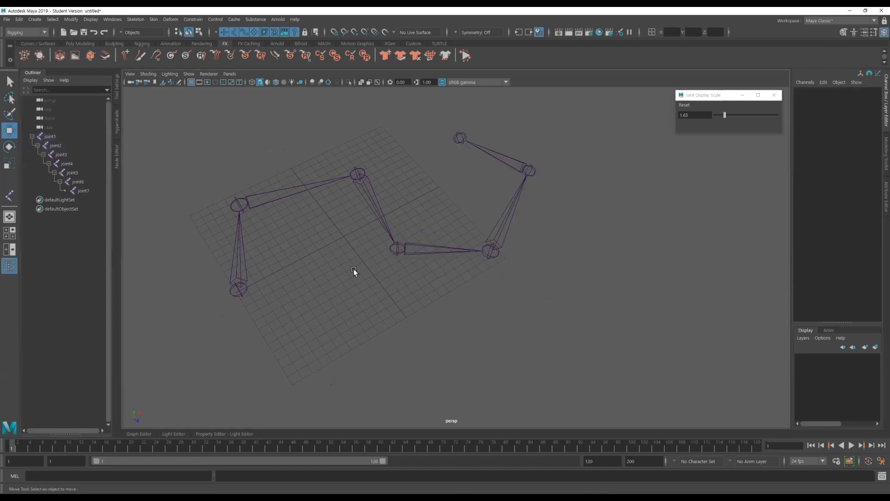
pyautogui.click(397, 251)
pyautogui.click(135, 19)
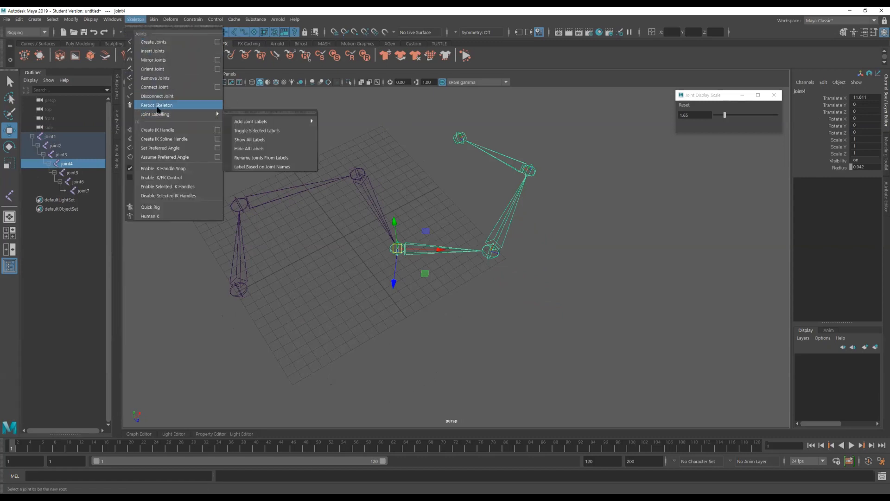
pyautogui.click(171, 106)
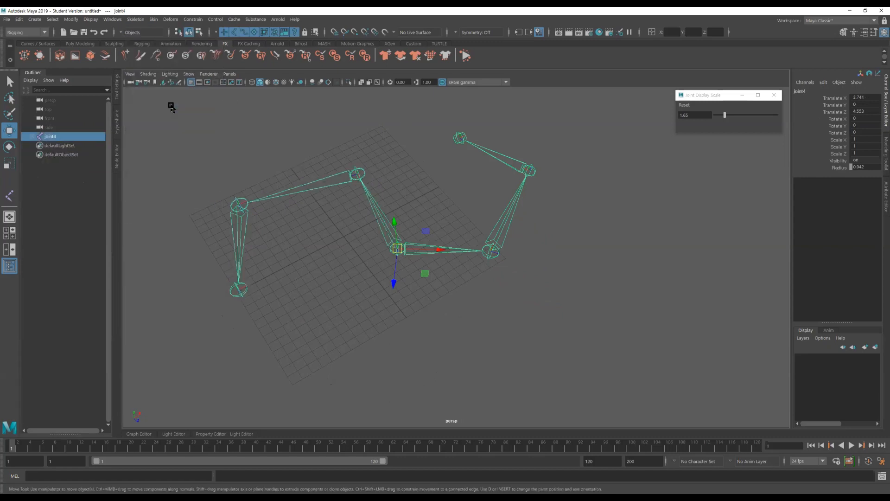
pyautogui.keyDown('alt'); pyautogui.moveTo(411, 275); pyautogui.dragTo(426, 287); pyautogui.keyUp('alt')
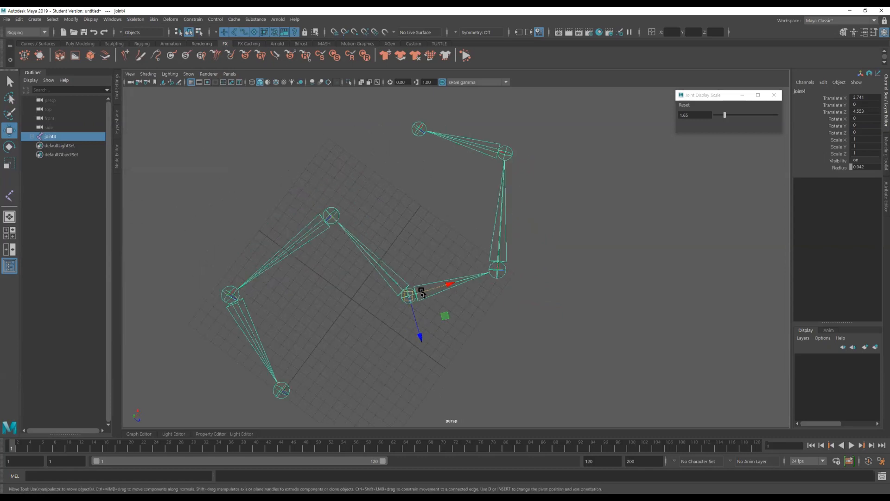
# - Expand both branches of the hierarchy under the new root joint4 in the Outliner
pyautogui.click(31, 136)
pyautogui.click(37, 154)
pyautogui.click(38, 145)
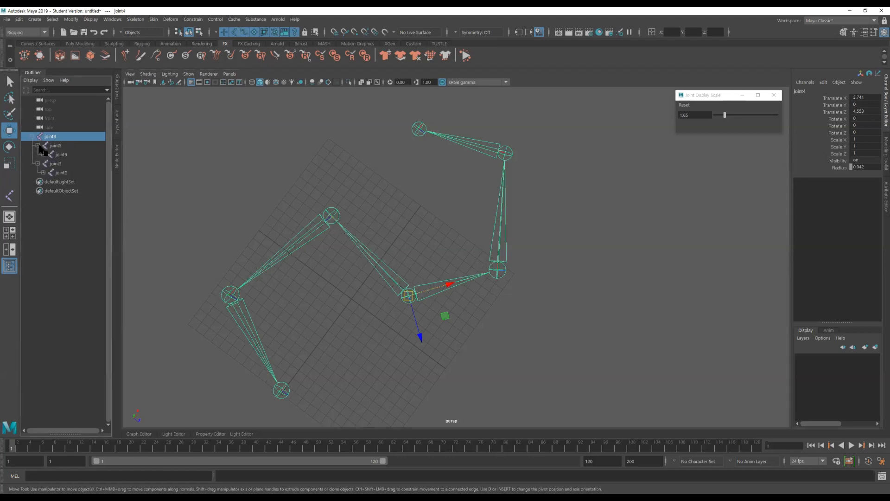
pyautogui.click(43, 155)
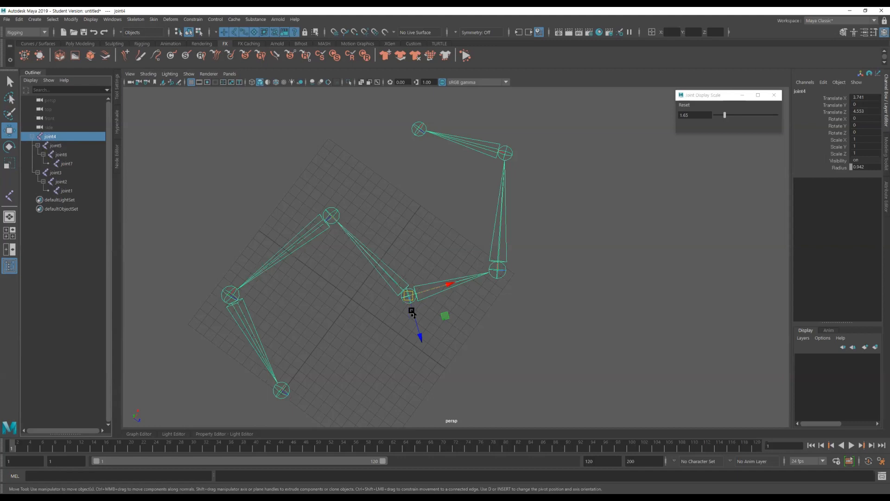
# - Compare the two branches under joint4 by selecting joint5 and joint3 alternately, ending on joint5
pyautogui.click(56, 145)
pyautogui.click(55, 173)
pyautogui.click(58, 146)
pyautogui.click(56, 173)
pyautogui.click(59, 145)
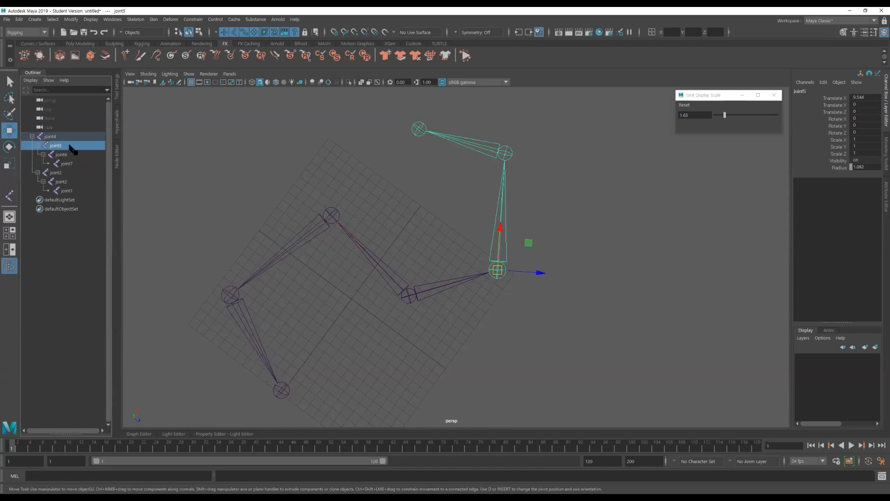
# - Reroot the skeleton at the end joint7
pyautogui.click(422, 149)
pyautogui.click(415, 132)
pyautogui.keyDown('alt'); pyautogui.moveTo(431, 211); pyautogui.dragTo(255, 88); pyautogui.keyUp('alt')
pyautogui.click(136, 19)
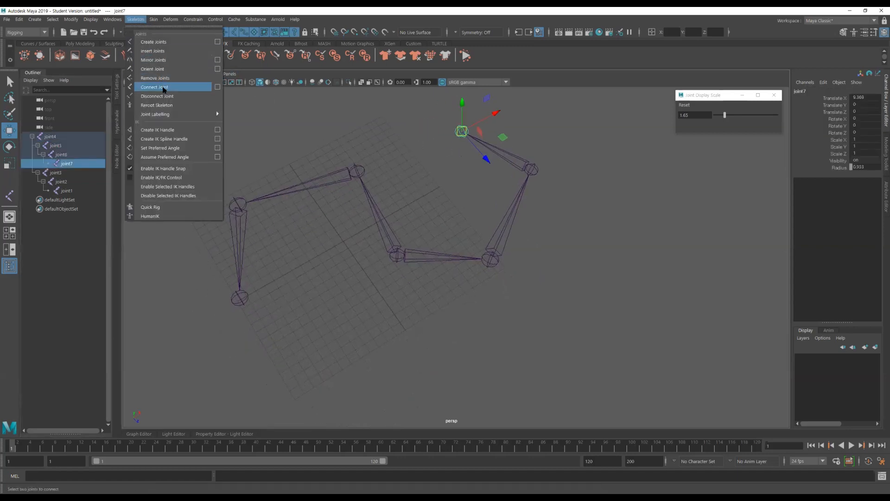
pyautogui.click(162, 105)
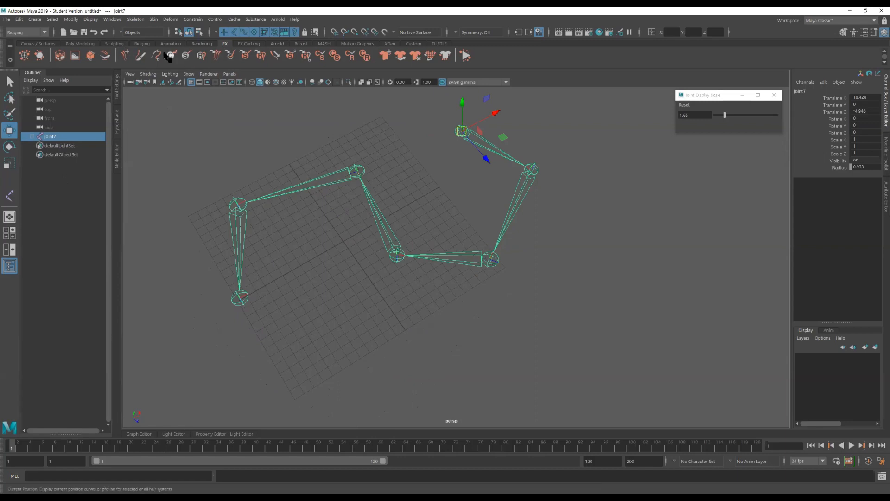
pyautogui.click(136, 19)
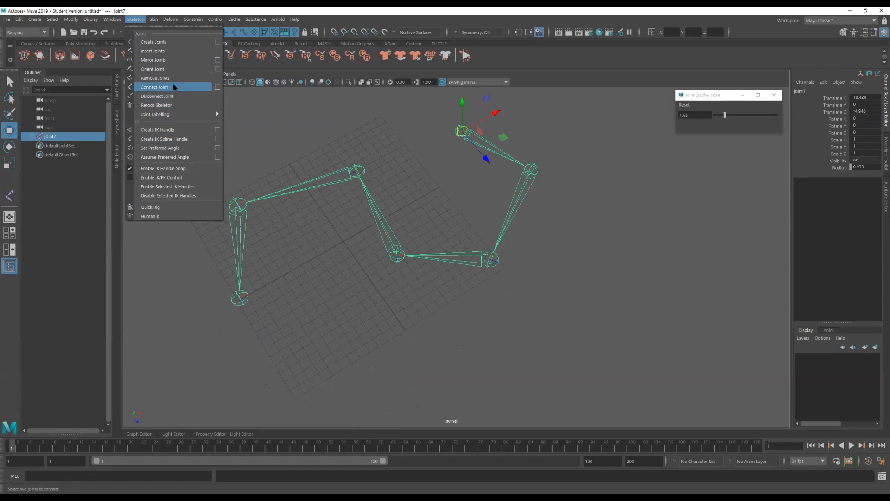
pyautogui.click(450, 196)
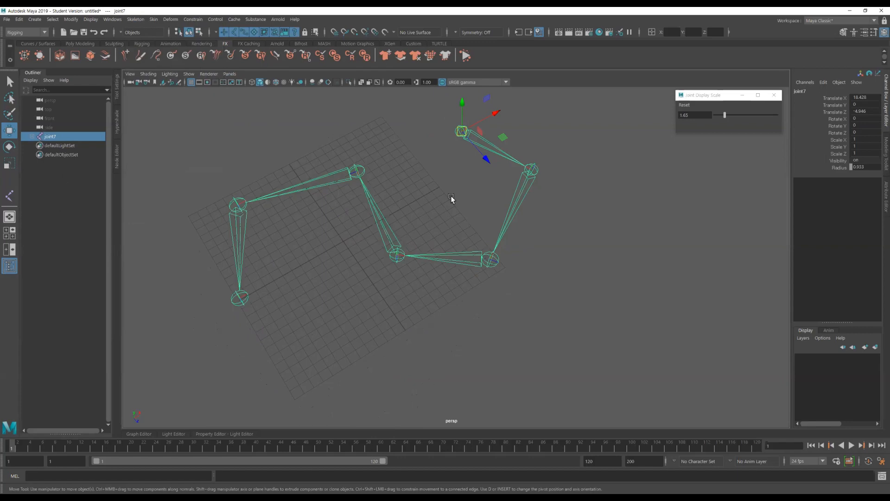
pyautogui.keyDown('alt'); pyautogui.moveTo(448, 192); pyautogui.dragTo(433, 220); pyautogui.keyUp('alt')
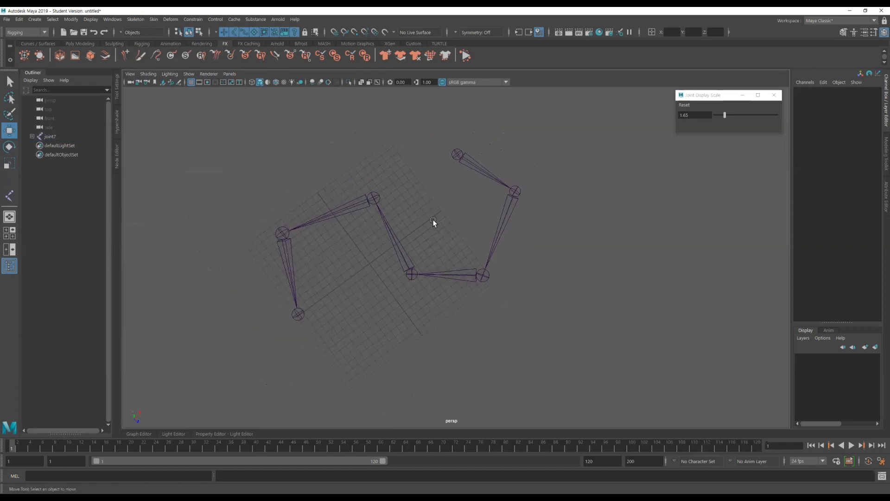
# - Select joint4, joint5 and joint6 in turn to compare how much of the chain each one includes
pyautogui.click(412, 274)
pyautogui.click(482, 276)
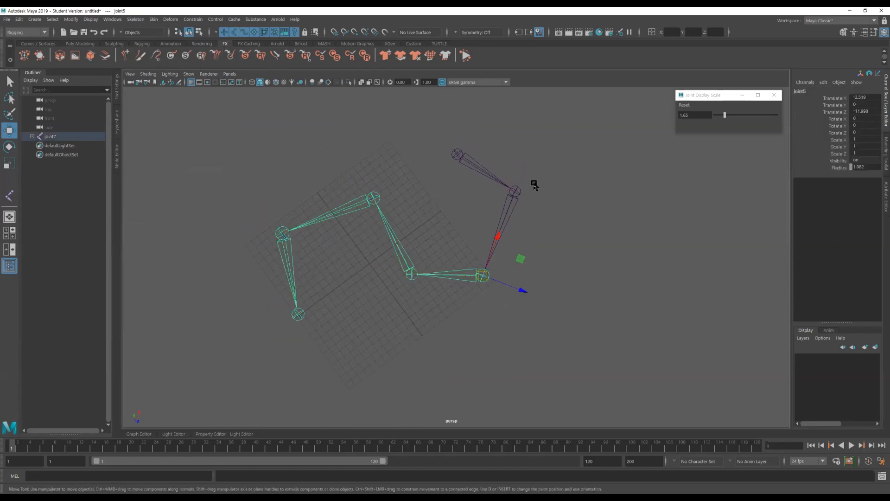
pyautogui.click(520, 190)
pyautogui.click(617, 236)
pyautogui.keyDown('alt'); pyautogui.moveTo(592, 254); pyautogui.dragTo(481, 218); pyautogui.keyUp('alt')
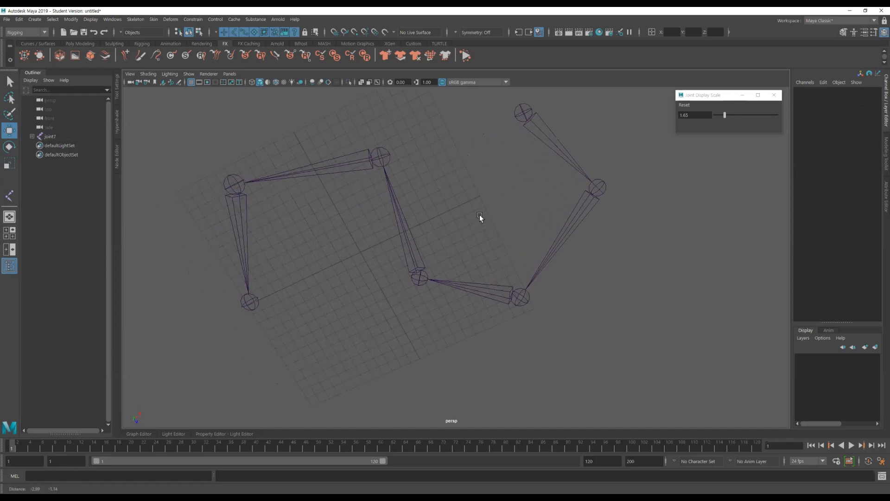
# - Disconnect the skeleton at joint4 and move the detached branch away from the rest of the chain
pyautogui.click(421, 275)
pyautogui.keyDown('alt'); pyautogui.moveTo(454, 246); pyautogui.dragTo(445, 230); pyautogui.keyUp('alt')
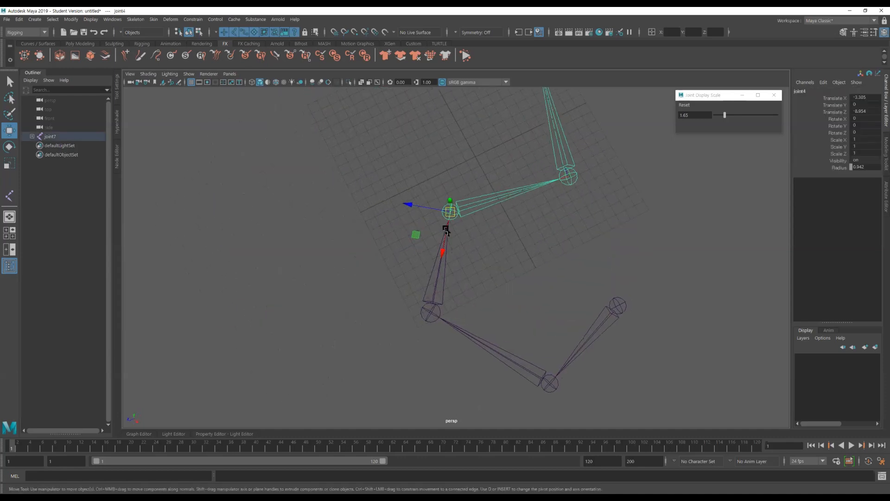
pyautogui.keyDown('alt'); pyautogui.moveTo(447, 264); pyautogui.dragTo(433, 293); pyautogui.keyUp('alt')
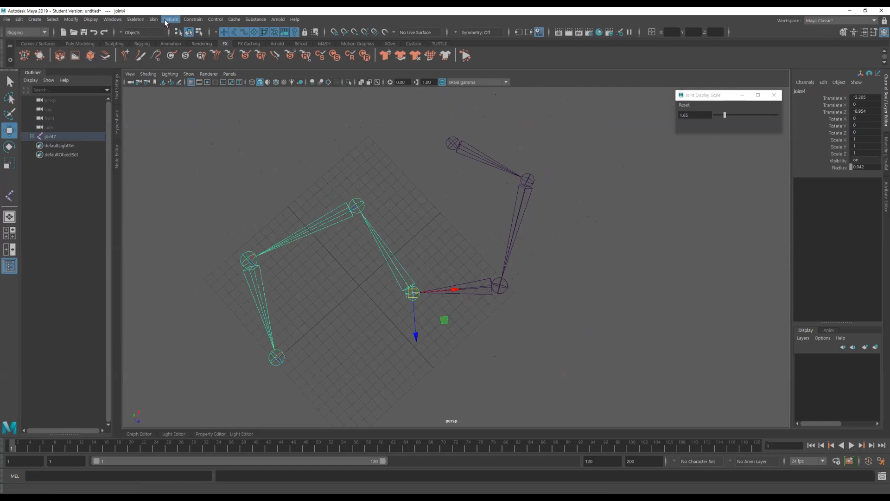
pyautogui.click(135, 19)
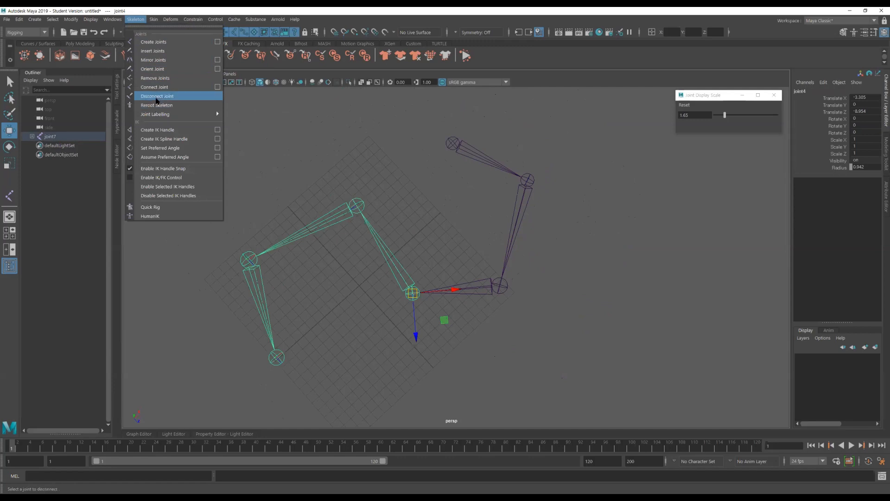
pyautogui.click(156, 97)
pyautogui.moveTo(410, 294); pyautogui.dragTo(383, 221)
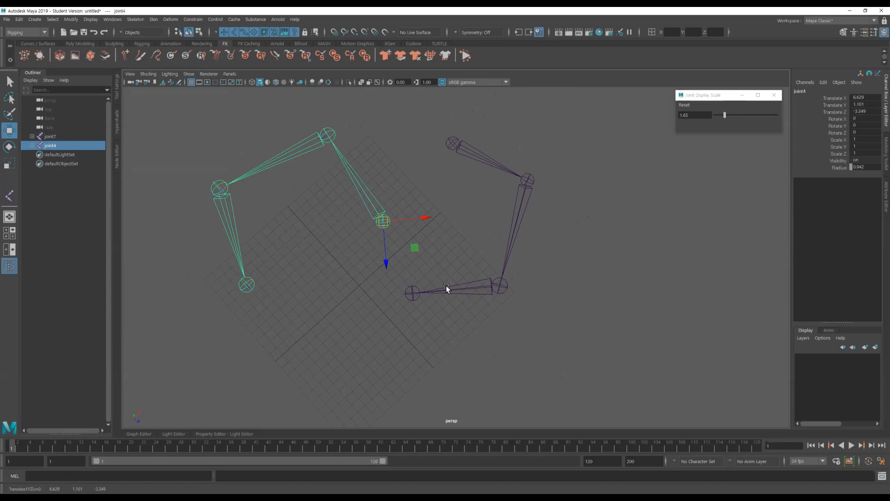
pyautogui.hotkey('ctrl', 'z')
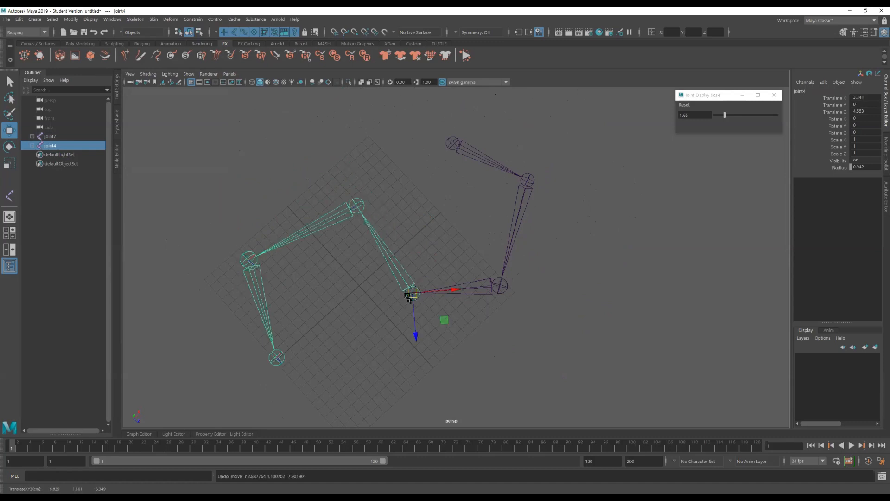
pyautogui.moveTo(410, 294); pyautogui.dragTo(371, 211)
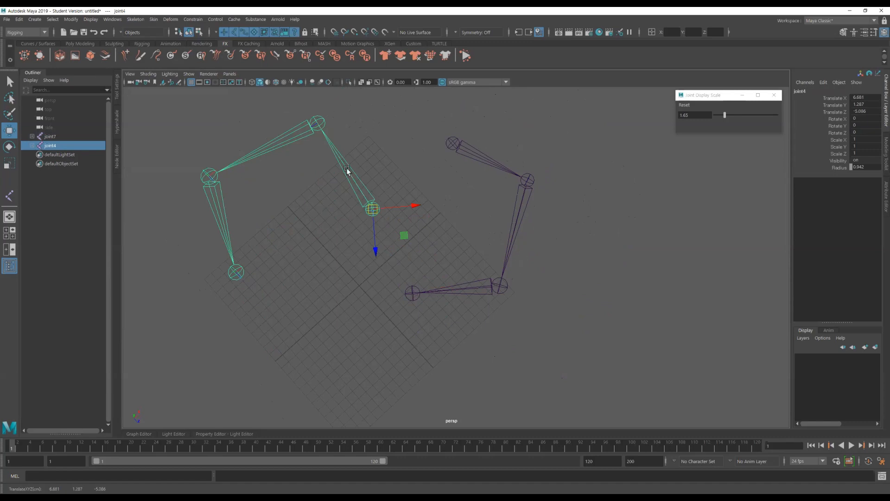
# - Undo the branch's move and the disconnection at joint4
pyautogui.hotkey('ctrl', 'z')
pyautogui.hotkey('ctrl', 'z')
pyautogui.hotkey('ctrl', 'z')
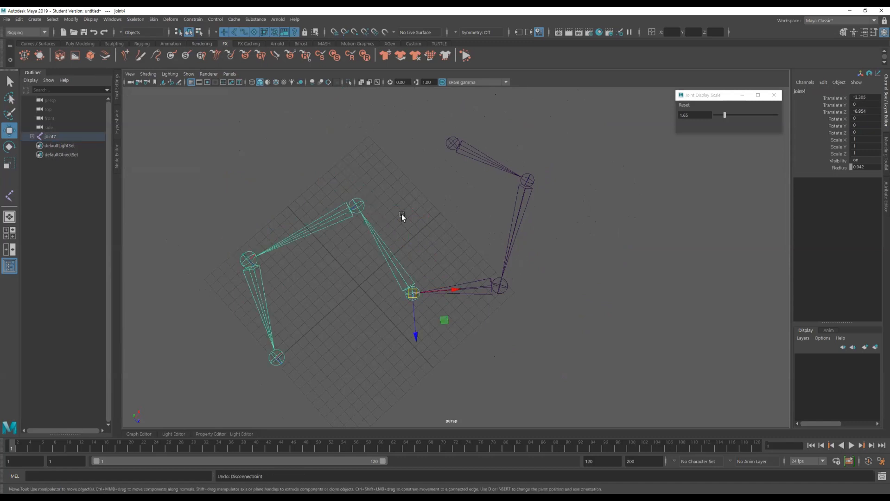
pyautogui.click(407, 295)
pyautogui.hotkey('ctrl', 'z')
pyautogui.hotkey('ctrl', 'z')
# - Unparent joint4 from the chain and inspect the gap between the two parts
pyautogui.click(423, 267)
pyautogui.click(413, 293)
pyautogui.click(19, 19)
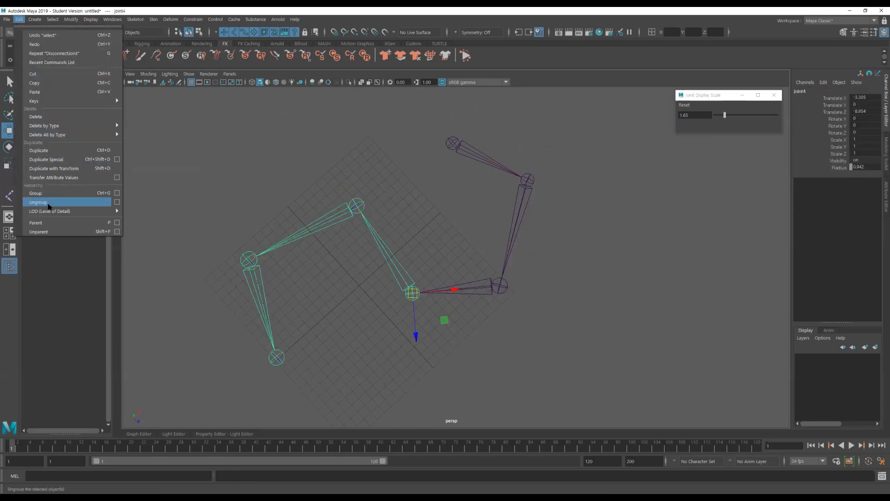
pyautogui.click(47, 232)
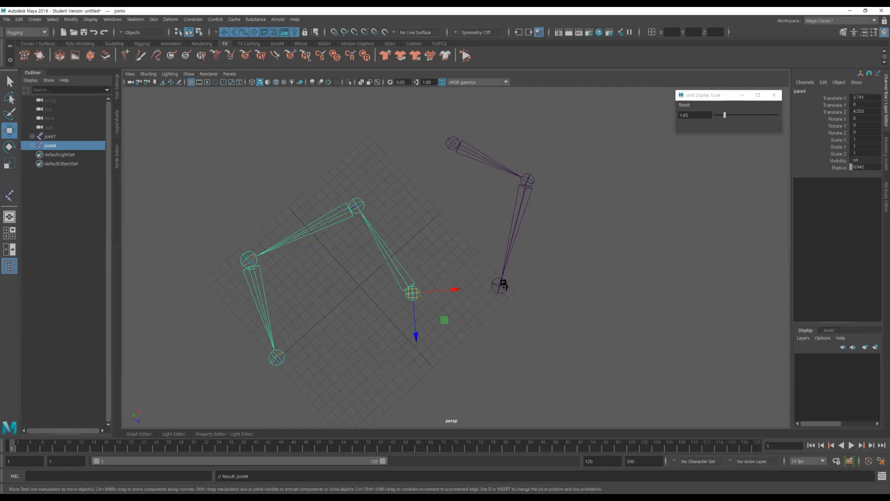
pyautogui.keyDown('alt'); pyautogui.moveTo(454, 258); pyautogui.dragTo(426, 302); pyautogui.keyUp('alt')
# - Undo the unparenting of joint4
pyautogui.click(448, 242)
pyautogui.hotkey('ctrl', 'z')
pyautogui.hotkey('ctrl', 'z')
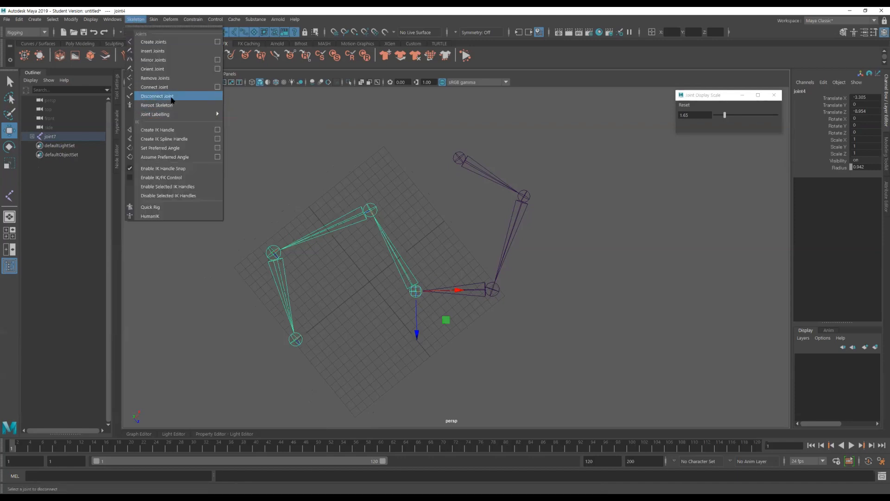
# - Disconnect the skeleton at joint4, move the detached branch away, and select the end joint left at the split
pyautogui.click(171, 99)
pyautogui.moveTo(414, 292); pyautogui.dragTo(372, 224)
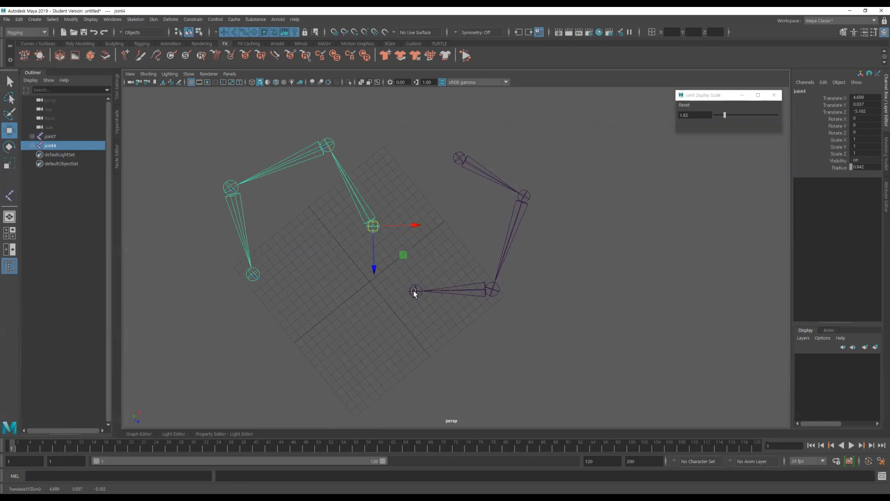
pyautogui.click(416, 291)
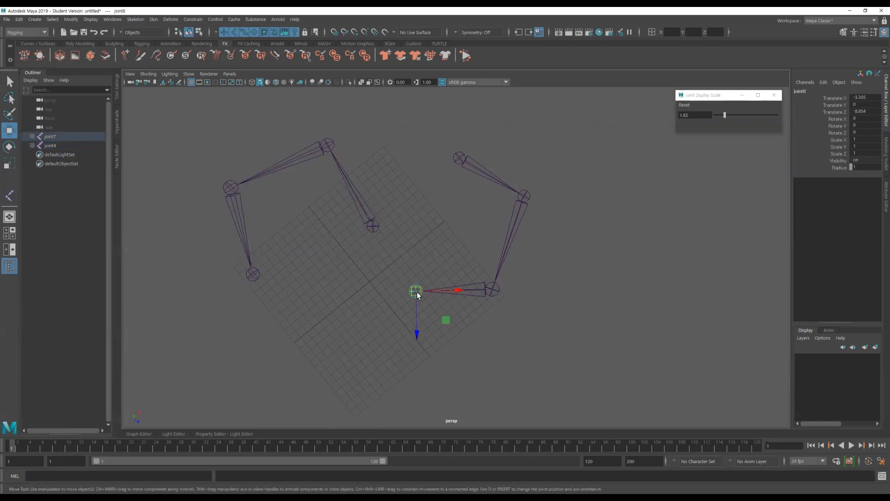
# - Parent the detached joint4 branch under the end joint8 of the other chain and inspect the rejoined skeleton
pyautogui.keyDown('alt'); pyautogui.moveTo(397, 190); pyautogui.dragTo(350, 210); pyautogui.keyUp('alt')
pyautogui.click(374, 230)
pyautogui.click(399, 241)
pyautogui.click(351, 211)
pyautogui.keyDown('shift'); pyautogui.click(418, 292); pyautogui.keyUp('shift')
pyautogui.press('p')
pyautogui.click(443, 228)
pyautogui.keyDown('alt'); pyautogui.moveTo(443, 228); pyautogui.dragTo(435, 288); pyautogui.keyUp('alt')
pyautogui.click(506, 265)
pyautogui.click(404, 300)
pyautogui.click(507, 260)
pyautogui.keyDown('alt'); pyautogui.moveTo(508, 260); pyautogui.dragTo(462, 304); pyautogui.keyUp('alt')
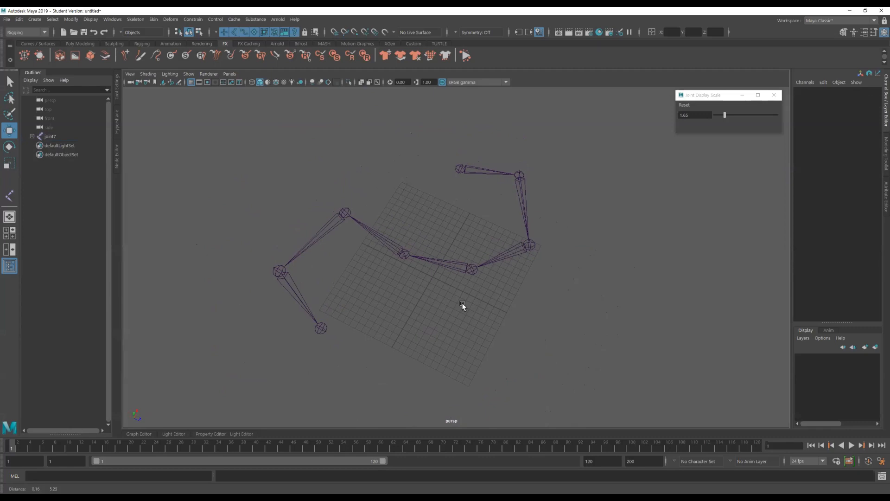
# - Create a vertical three-joint chain in the side view, starting at height 5 with the middle joint offset slightly sideways
pyautogui.click(134, 19)
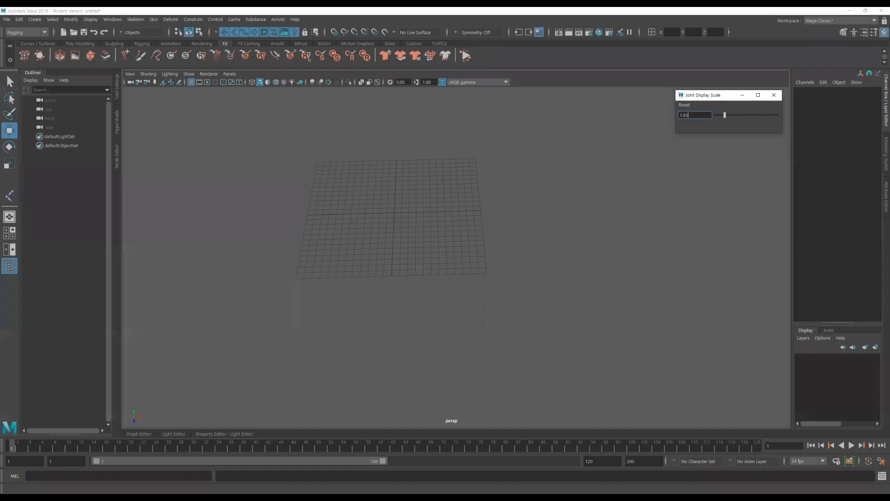
pyautogui.keyDown('alt'); pyautogui.moveTo(594, 297); pyautogui.dragTo(549, 302); pyautogui.keyUp('alt')
pyautogui.keyDown('alt'); pyautogui.moveTo(550, 302); pyautogui.dragTo(593, 354, button='middle'); pyautogui.keyUp('alt')
pyautogui.keyDown('alt'); pyautogui.moveTo(594, 355); pyautogui.dragTo(619, 359, button='right'); pyautogui.keyUp('alt')
pyautogui.keyDown('alt'); pyautogui.moveTo(619, 359); pyautogui.dragTo(610, 339); pyautogui.keyUp('alt')
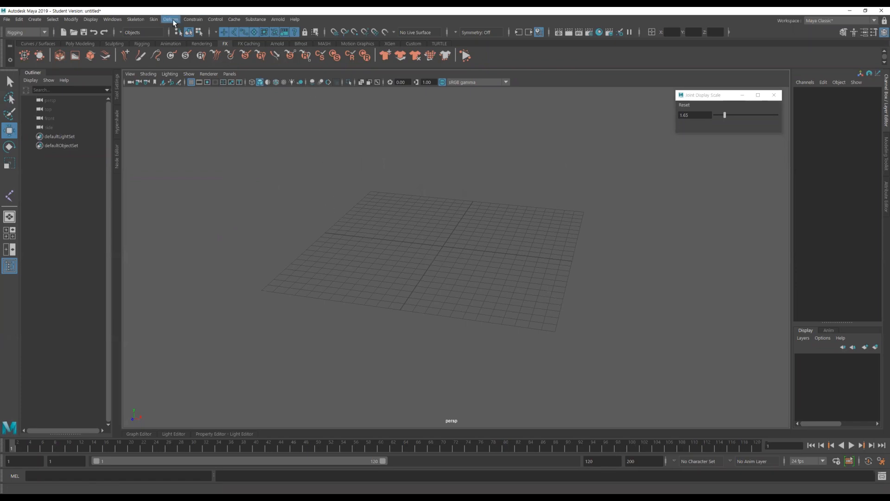
pyautogui.click(135, 18)
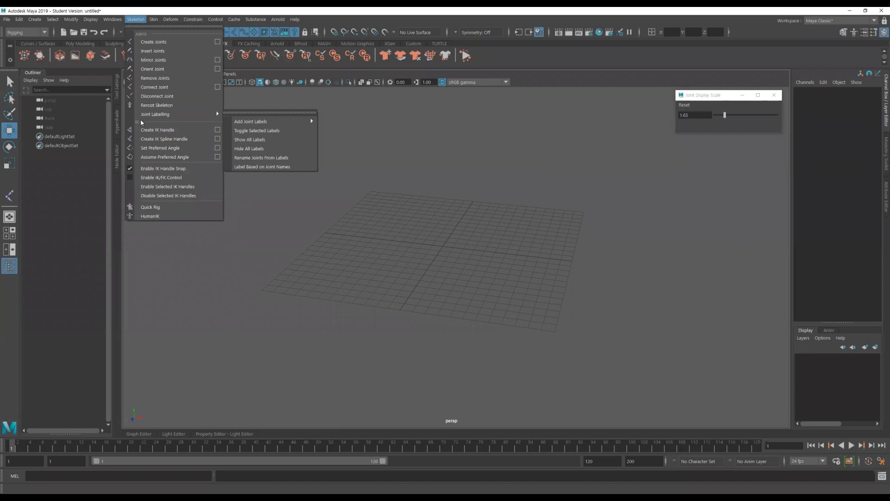
pyautogui.click(162, 45)
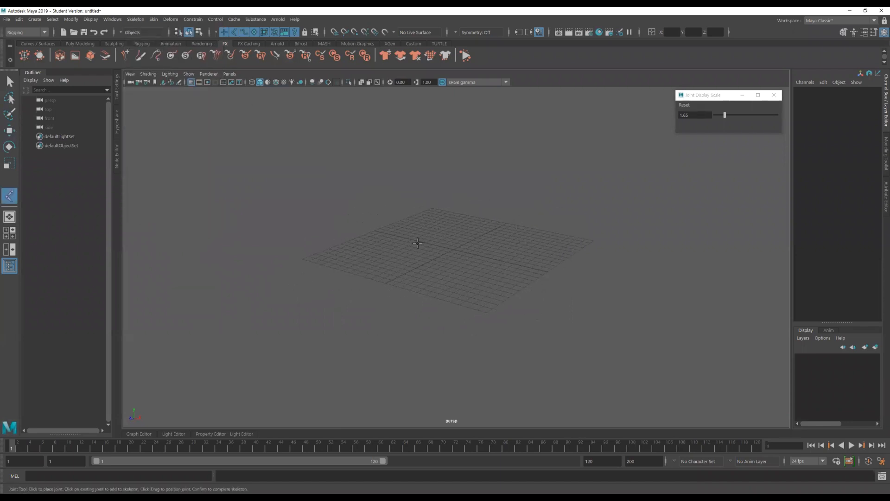
pyautogui.press('space')
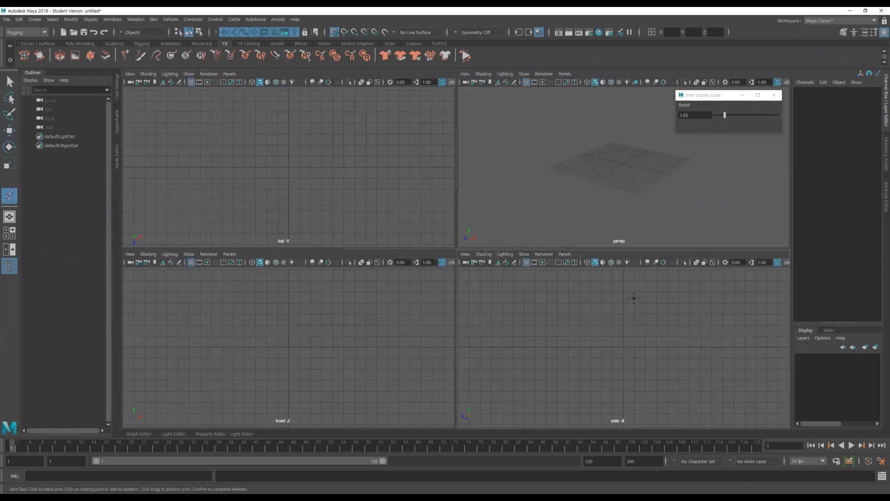
pyautogui.click(624, 292)
pyautogui.click(634, 348)
pyautogui.click(623, 412)
pyautogui.press('Return')
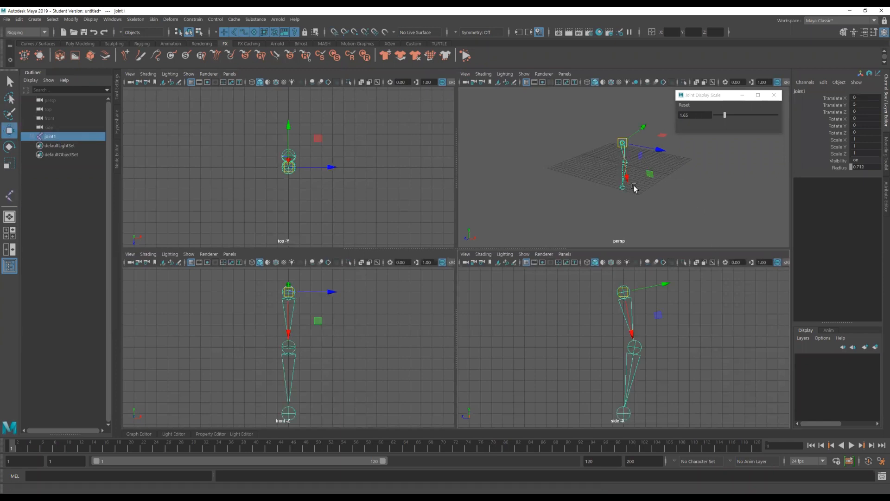
# - Show the new chain in the full perspective view with the Rotate tool active and expand joint1's hierarchy in the Outliner
pyautogui.press('space')
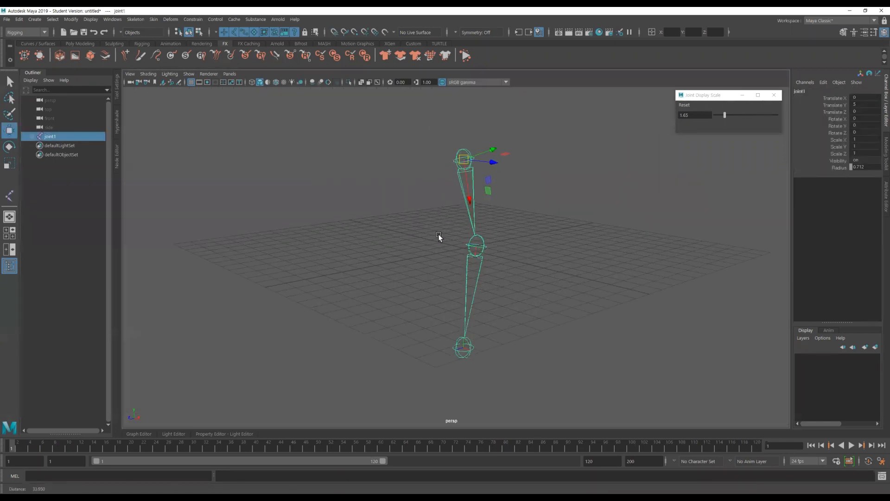
pyautogui.press('e')
pyautogui.keyDown('alt'); pyautogui.moveTo(543, 202); pyautogui.dragTo(552, 196); pyautogui.keyUp('alt')
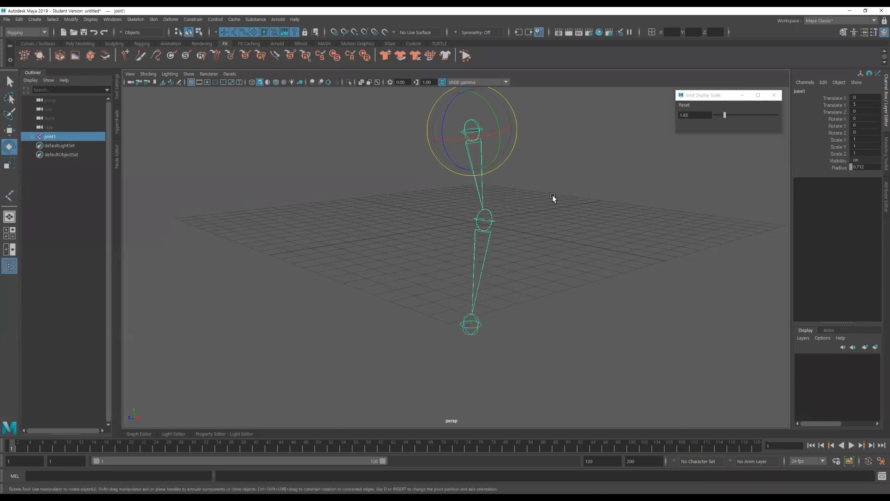
pyautogui.click(552, 195)
pyautogui.click(480, 128)
pyautogui.click(31, 135)
pyautogui.click(37, 145)
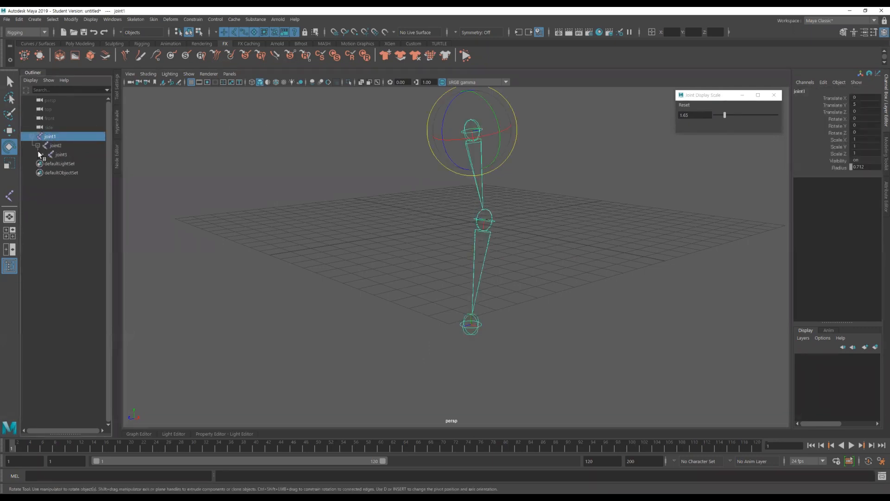
# - Rotate joint1 to swing the whole chain, and bend joint2 to about 39 degrees in Rotate Z
pyautogui.moveTo(471, 126); pyautogui.dragTo(443, 126)
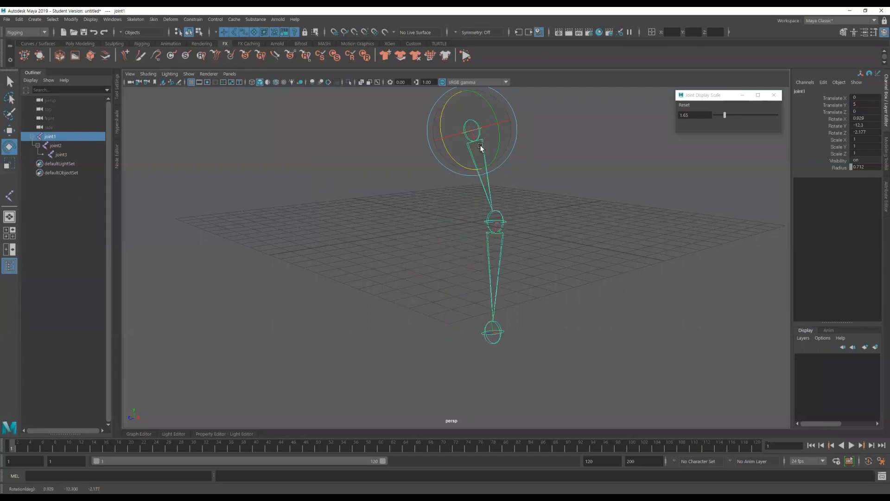
pyautogui.moveTo(441, 127); pyautogui.dragTo(462, 132)
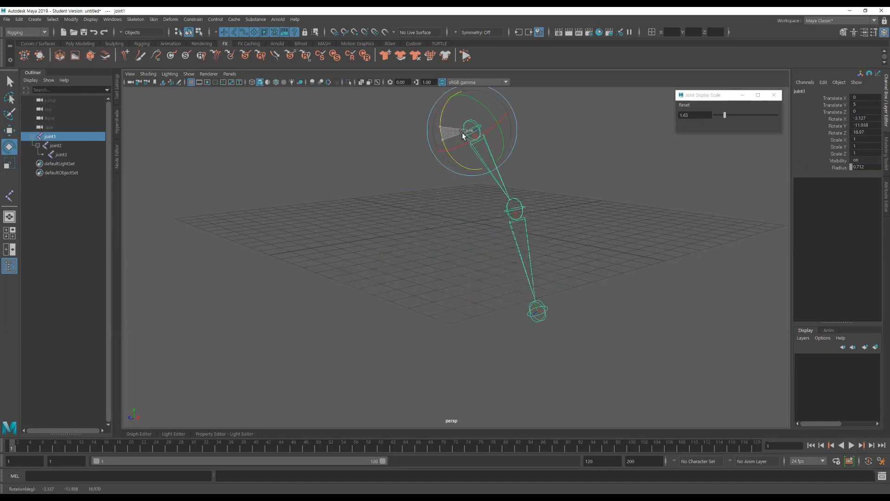
pyautogui.click(522, 207)
pyautogui.moveTo(491, 206); pyautogui.dragTo(521, 196)
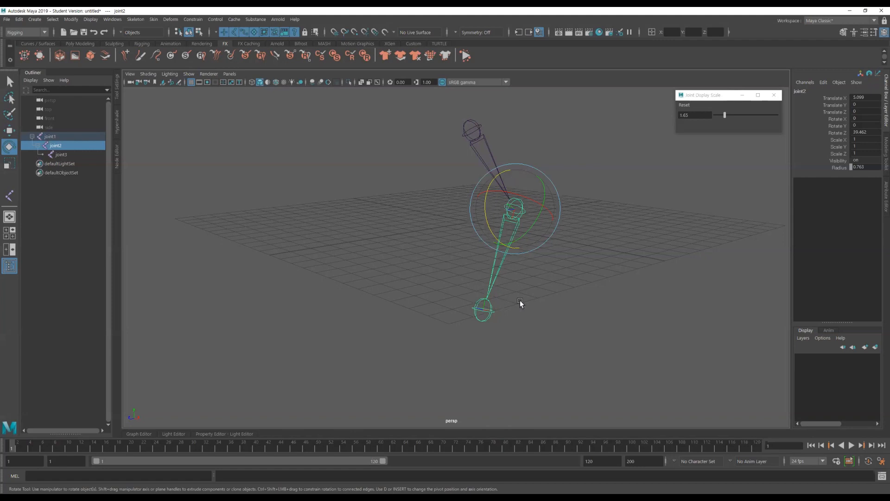
pyautogui.click(567, 297)
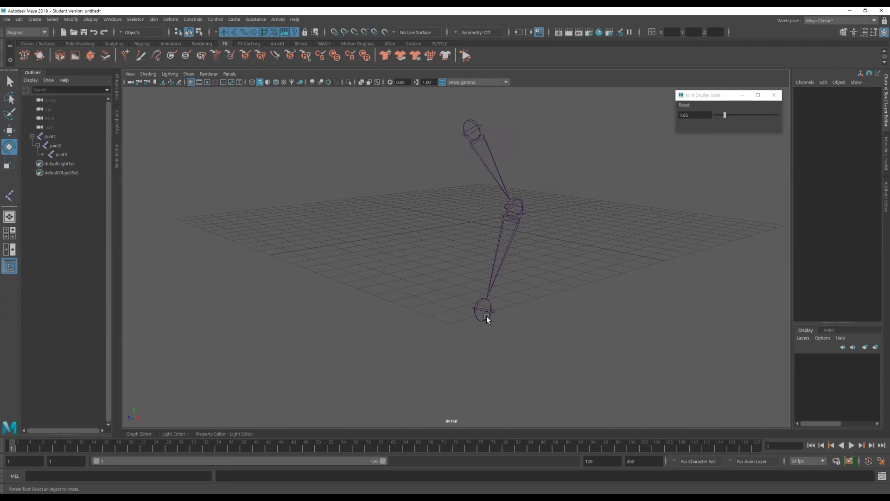
# - Start the IK Handle Tool with its settings shown and set the current solver to Rotate-Plane Solver
pyautogui.keyDown('alt'); pyautogui.moveTo(485, 184); pyautogui.dragTo(458, 248); pyautogui.keyUp('alt')
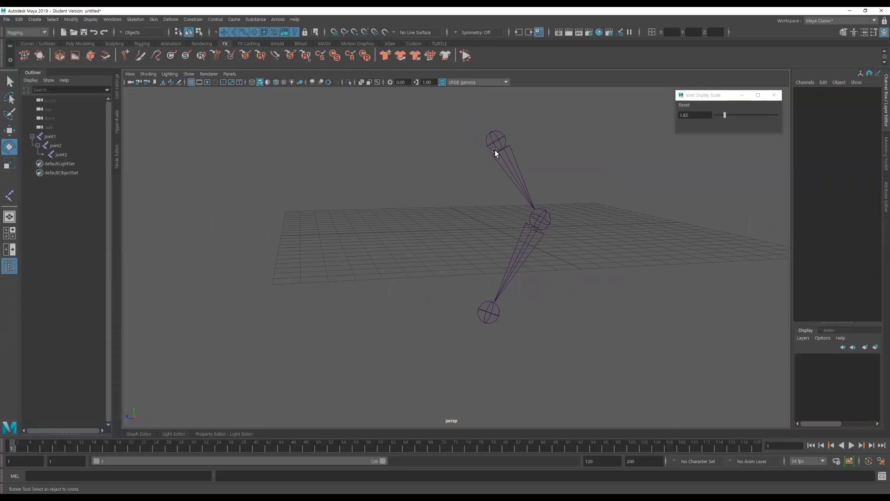
pyautogui.keyDown('alt'); pyautogui.moveTo(401, 190); pyautogui.dragTo(548, 193); pyautogui.keyUp('alt')
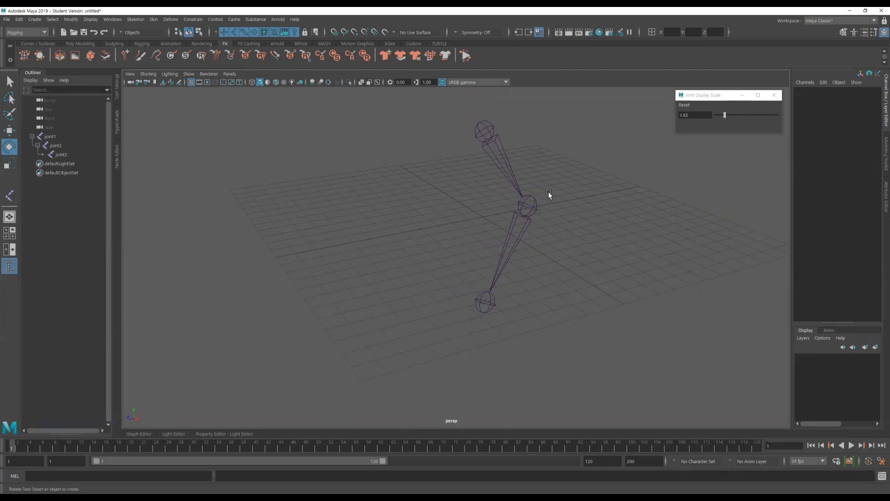
pyautogui.click(139, 21)
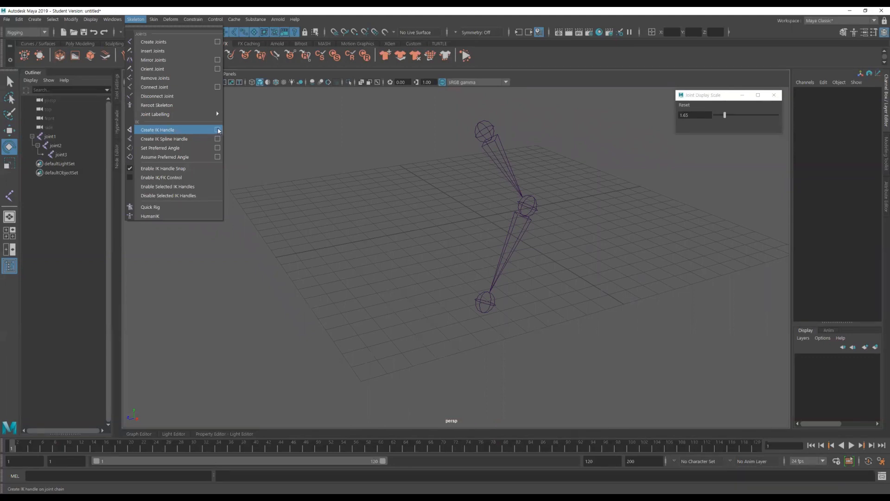
pyautogui.click(217, 129)
pyautogui.click(212, 104)
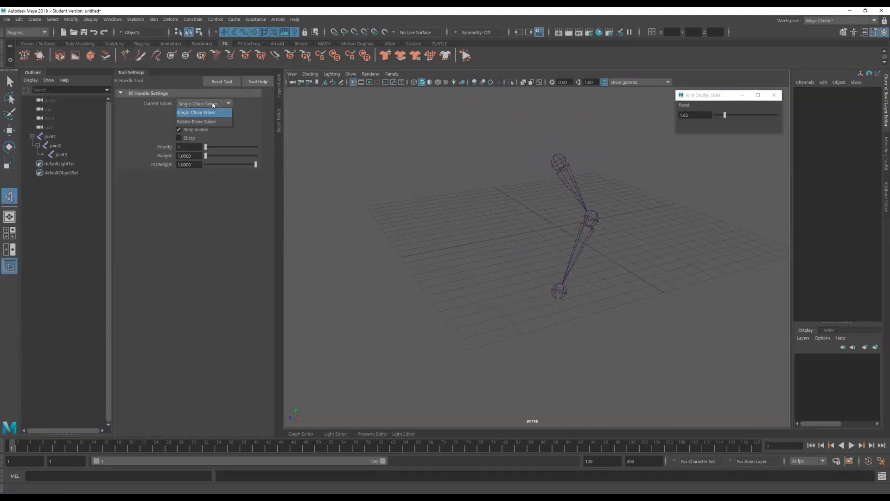
pyautogui.click(204, 121)
pyautogui.click(212, 104)
pyautogui.click(206, 122)
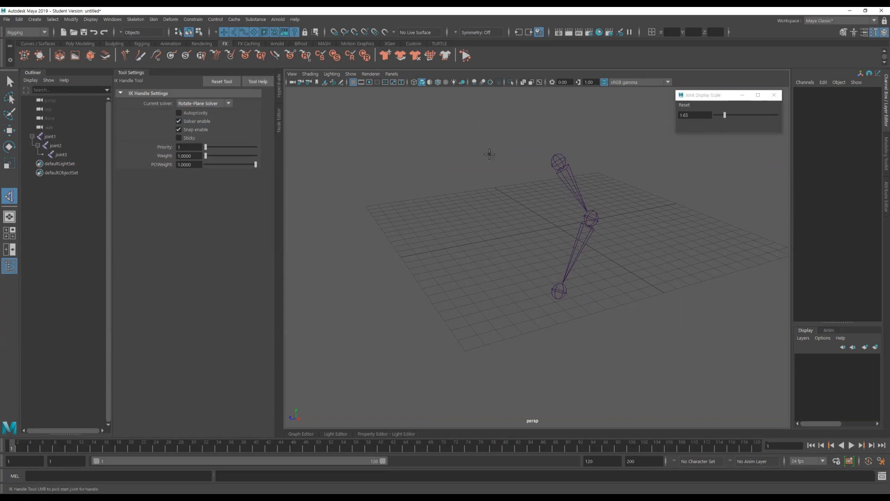
pyautogui.keyDown('alt'); pyautogui.moveTo(467, 193); pyautogui.dragTo(547, 186, button='right'); pyautogui.keyUp('alt')
pyautogui.keyDown('alt'); pyautogui.moveTo(632, 186); pyautogui.dragTo(571, 190, button='right'); pyautogui.keyUp('alt')
pyautogui.keyDown('alt'); pyautogui.moveTo(571, 190); pyautogui.dragTo(544, 220, button='middle'); pyautogui.keyUp('alt')
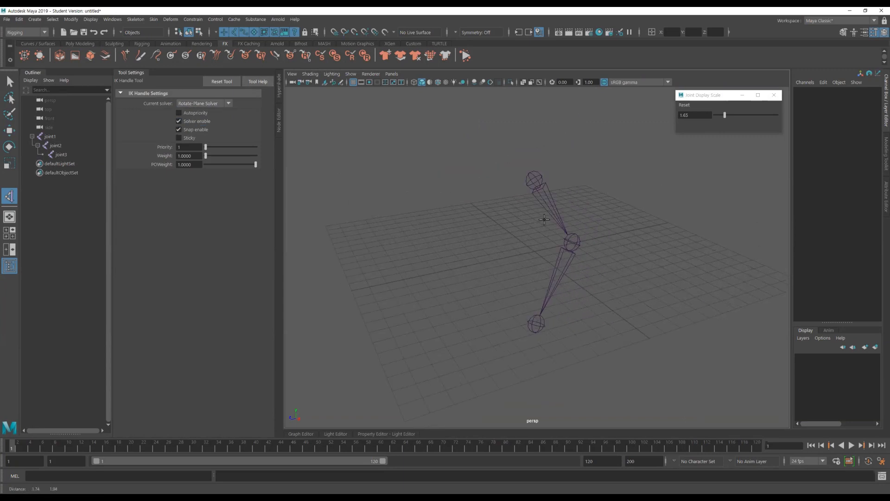
pyautogui.click(137, 21)
pyautogui.click(225, 262)
pyautogui.keyDown('alt'); pyautogui.moveTo(561, 281); pyautogui.dragTo(544, 243); pyautogui.keyUp('alt')
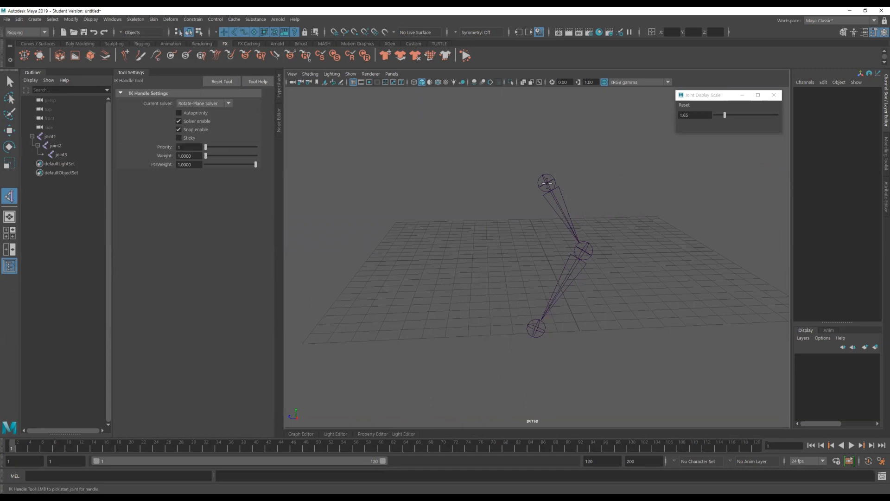
# - Create an IK handle from joint1 to joint3, return to the Rotate tool and clear the selection
pyautogui.click(547, 183)
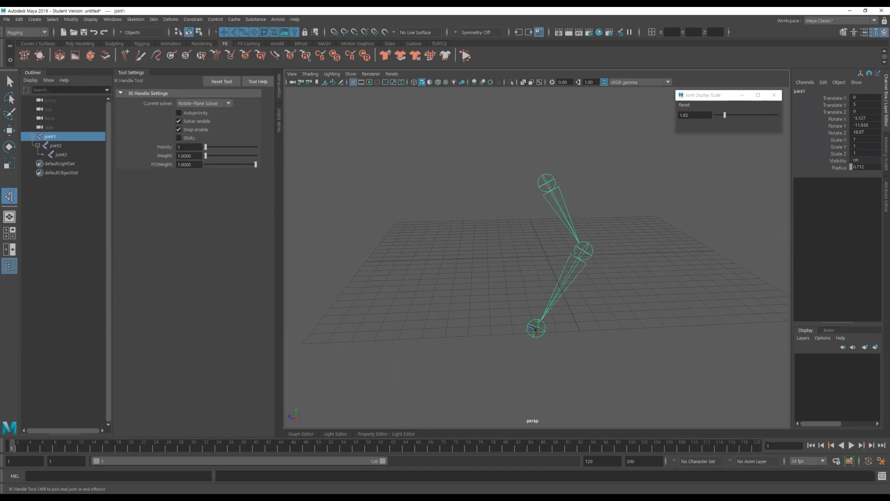
pyautogui.click(536, 330)
pyautogui.press('e')
pyautogui.click(616, 319)
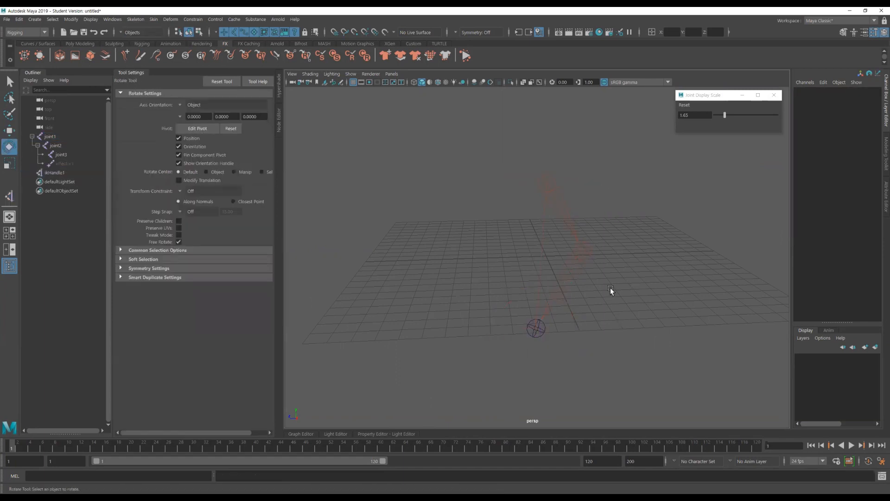
# - Inspect the IK handle at the chain's end and the handle lines along the chain from several angles
pyautogui.click(550, 336)
pyautogui.keyDown('alt'); pyautogui.moveTo(549, 336); pyautogui.dragTo(626, 357); pyautogui.keyUp('alt')
pyautogui.press('q')
pyautogui.click(618, 352)
pyautogui.keyDown('alt'); pyautogui.moveTo(453, 358); pyautogui.dragTo(433, 308, button='middle'); pyautogui.keyUp('alt')
pyautogui.keyDown('alt'); pyautogui.moveTo(433, 308); pyautogui.dragTo(711, 357, button='right'); pyautogui.keyUp('alt')
pyautogui.click(499, 308)
pyautogui.keyDown('alt'); pyautogui.moveTo(525, 333); pyautogui.dragTo(412, 329); pyautogui.keyUp('alt')
pyautogui.keyDown('alt'); pyautogui.moveTo(448, 394); pyautogui.dragTo(501, 402); pyautogui.keyUp('alt')
pyautogui.keyDown('alt'); pyautogui.moveTo(501, 401); pyautogui.dragTo(397, 402, button='right'); pyautogui.keyUp('alt')
pyautogui.keyDown('alt'); pyautogui.moveTo(398, 401); pyautogui.dragTo(474, 352); pyautogui.keyUp('alt')
pyautogui.keyDown('alt'); pyautogui.moveTo(526, 370); pyautogui.dragTo(524, 325, button='right'); pyautogui.keyUp('alt')
pyautogui.keyDown('alt'); pyautogui.moveTo(524, 324); pyautogui.dragTo(550, 369); pyautogui.keyUp('alt')
pyautogui.click(547, 363)
pyautogui.click(498, 298)
pyautogui.keyDown('alt'); pyautogui.moveTo(616, 276); pyautogui.dragTo(445, 256, button='right'); pyautogui.keyUp('alt')
pyautogui.keyDown('alt'); pyautogui.moveTo(445, 256); pyautogui.dragTo(461, 314, button='middle'); pyautogui.keyUp('alt')
pyautogui.keyDown('alt'); pyautogui.moveTo(462, 313); pyautogui.dragTo(521, 219); pyautogui.keyUp('alt')
pyautogui.click(506, 223)
pyautogui.keyDown('alt'); pyautogui.moveTo(468, 329); pyautogui.dragTo(451, 287); pyautogui.keyUp('alt')
# - Move the IK handle to flex the three-joint chain, and delete the chain from its root joint
pyautogui.click(520, 306)
pyautogui.press('w')
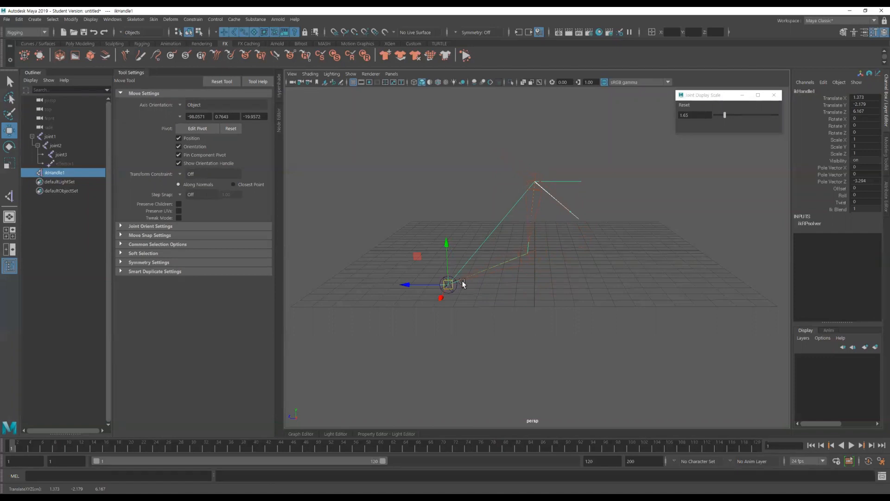
pyautogui.moveTo(450, 290); pyautogui.dragTo(483, 279)
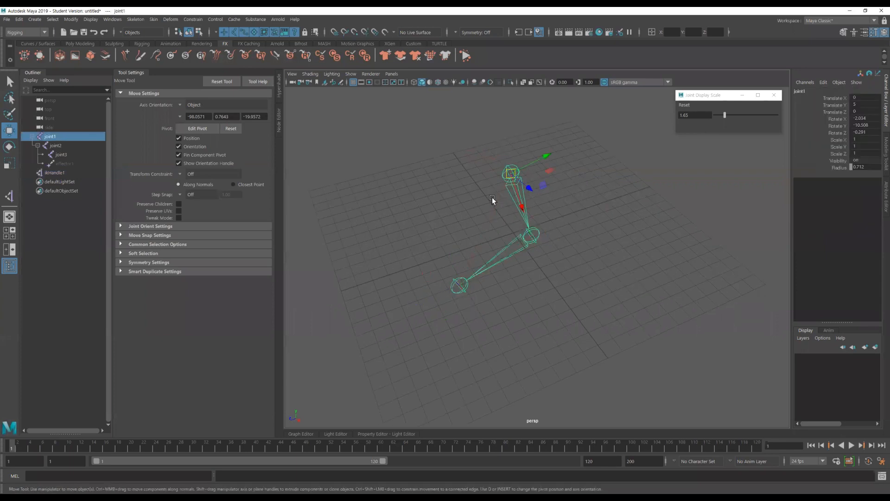
pyautogui.press('Delete')
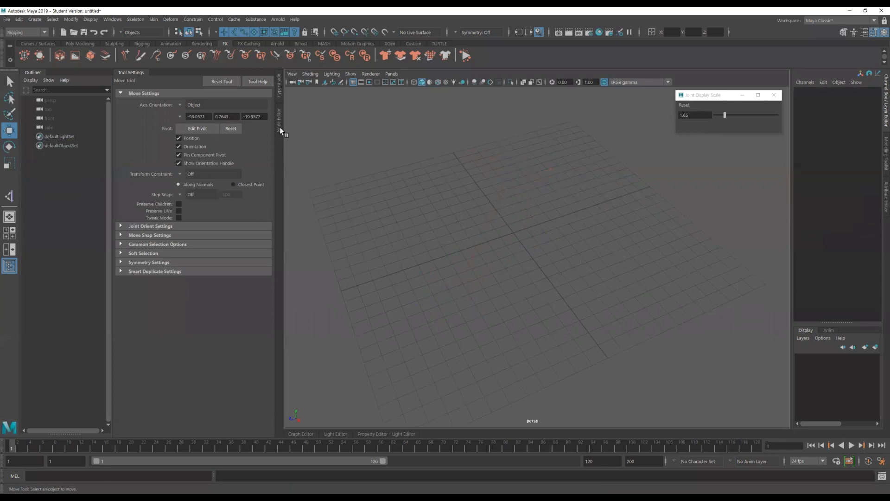
# - Create a five-joint chain curving around the grid in the perspective view, finish it with the Move tool and clear the selection
pyautogui.click(135, 19)
pyautogui.click(148, 40)
pyautogui.keyDown('alt'); pyautogui.moveTo(540, 253); pyautogui.dragTo(441, 240, button='right'); pyautogui.keyUp('alt')
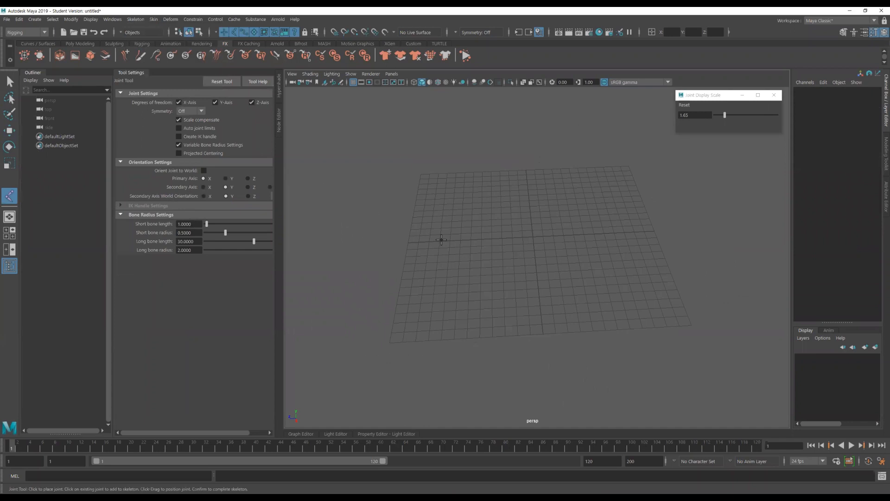
pyautogui.click(465, 191)
pyautogui.click(560, 170)
pyautogui.click(643, 217)
pyautogui.click(651, 314)
pyautogui.click(533, 376)
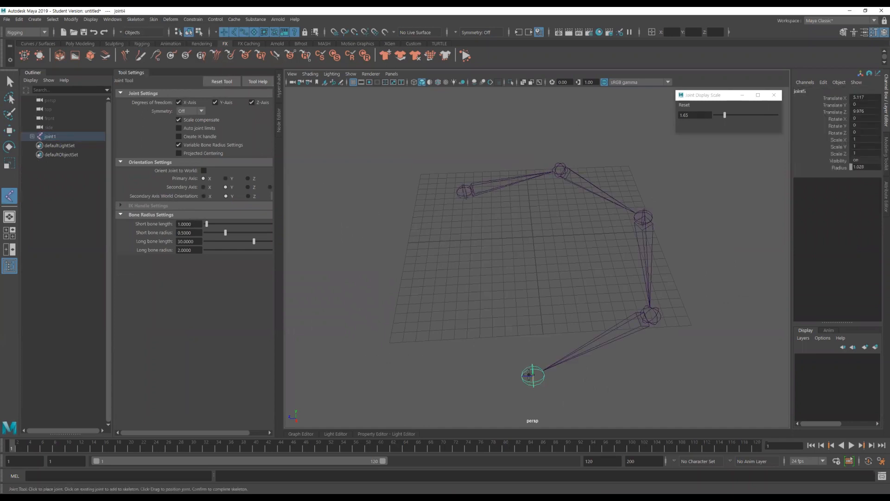
pyautogui.press('w')
pyautogui.keyDown('alt'); pyautogui.moveTo(522, 328); pyautogui.dragTo(446, 301); pyautogui.keyUp('alt')
pyautogui.click(571, 295)
pyautogui.keyDown('alt'); pyautogui.moveTo(570, 295); pyautogui.dragTo(508, 283); pyautogui.keyUp('alt')
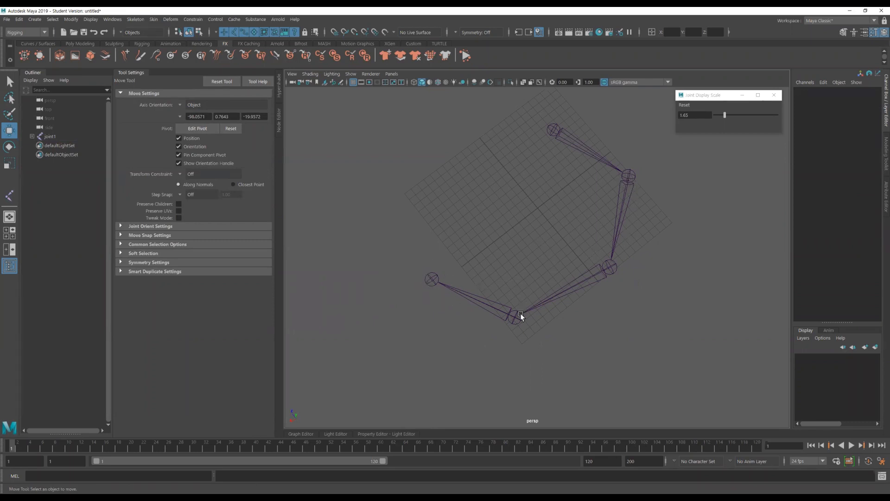
# - Create a rotate-plane IK handle from the chain's second joint to its last joint and clear the selection
pyautogui.click(195, 20)
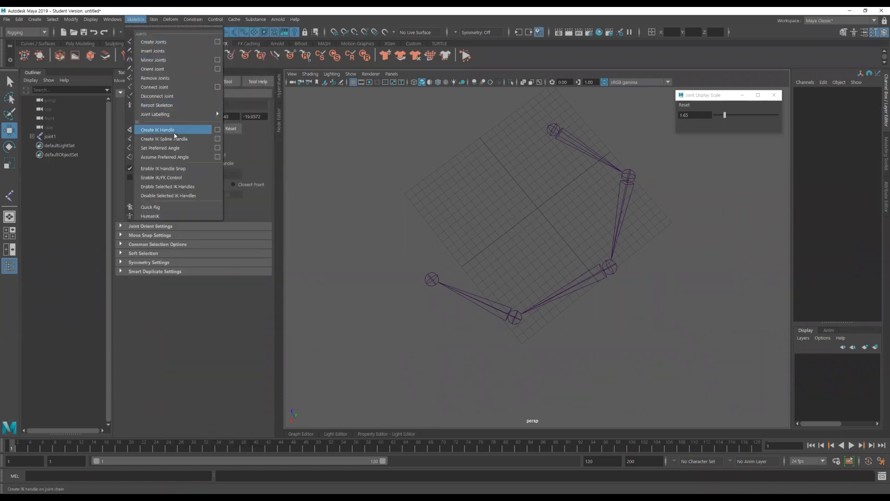
pyautogui.click(174, 130)
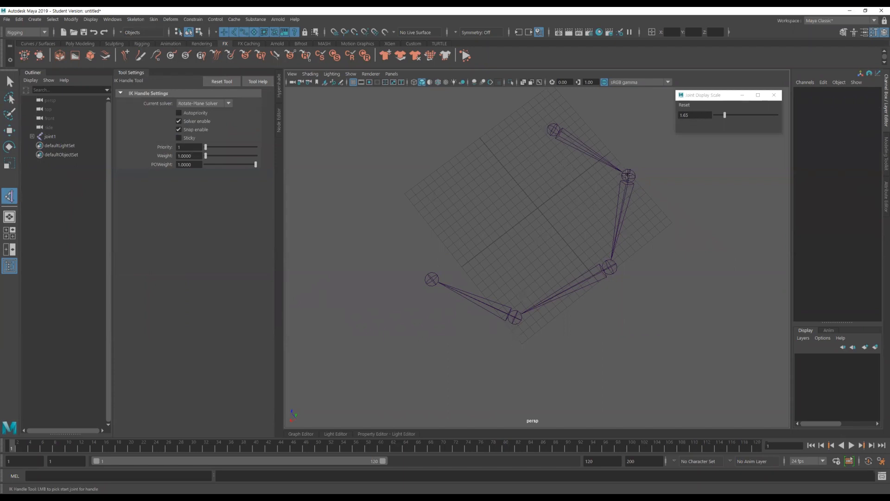
pyautogui.click(627, 176)
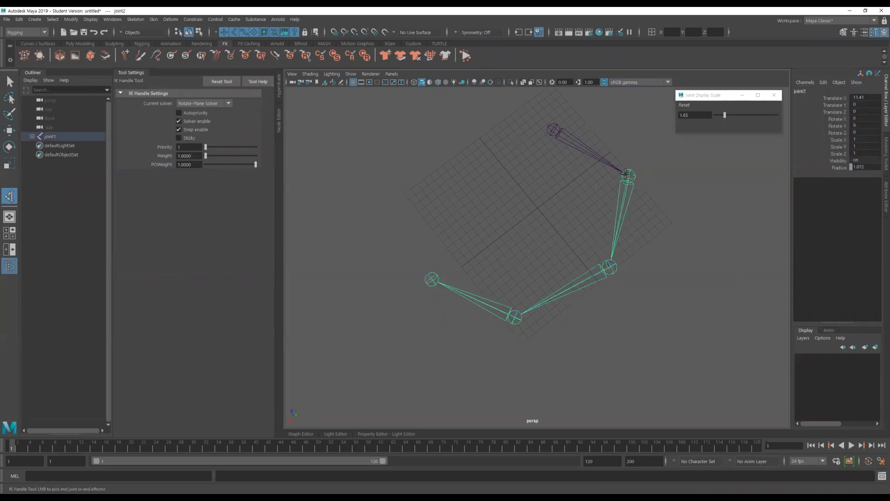
pyautogui.click(432, 279)
pyautogui.press('w')
pyautogui.click(427, 310)
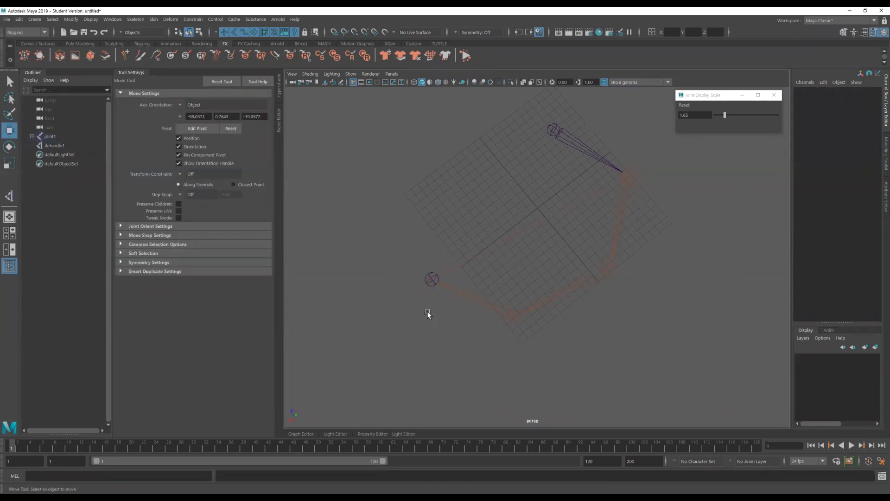
# - Select the IK handle at the chain's end and move it around to flex the last four joints
pyautogui.keyDown('alt'); pyautogui.moveTo(446, 276); pyautogui.dragTo(376, 296); pyautogui.keyUp('alt')
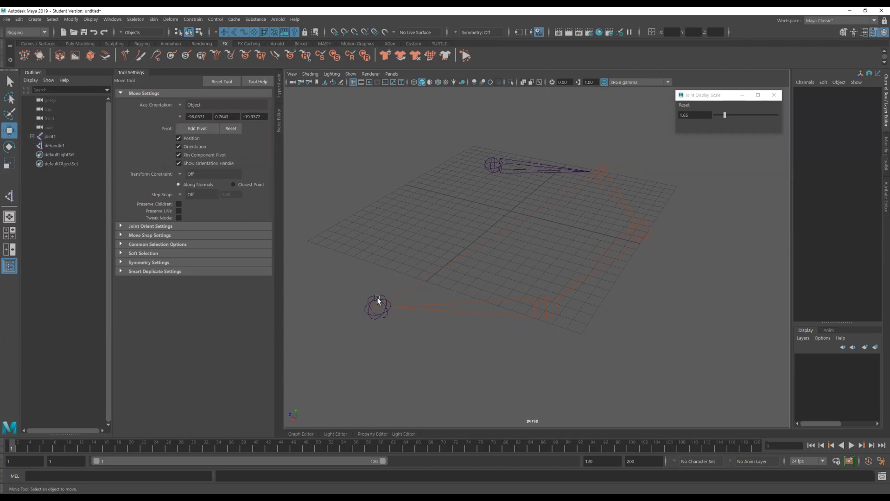
pyautogui.click(376, 312)
pyautogui.keyDown('alt'); pyautogui.moveTo(467, 333); pyautogui.dragTo(424, 362); pyautogui.keyUp('alt')
pyautogui.moveTo(417, 320); pyautogui.dragTo(469, 323)
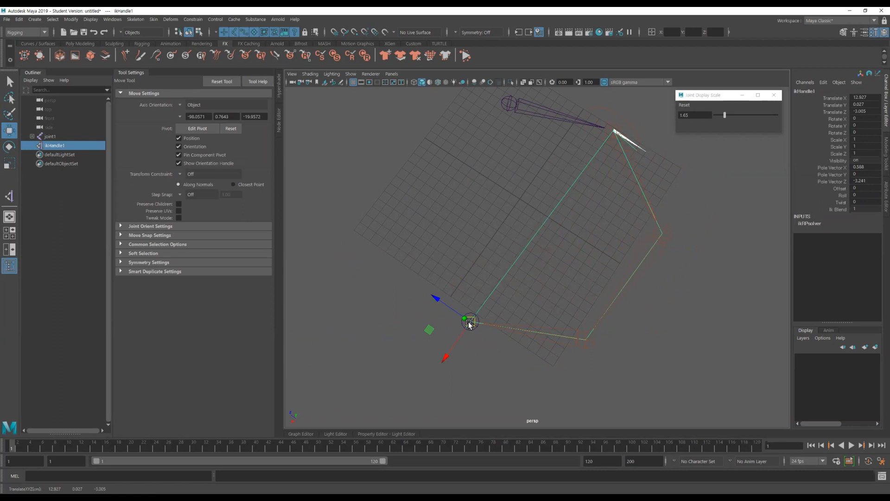
pyautogui.moveTo(468, 321); pyautogui.dragTo(376, 274)
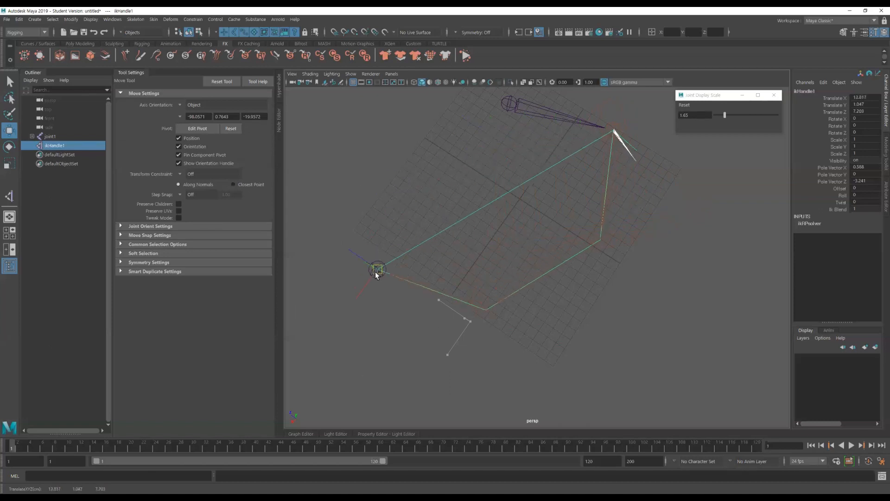
pyautogui.keyDown('alt'); pyautogui.moveTo(474, 276); pyautogui.dragTo(494, 246); pyautogui.keyUp('alt')
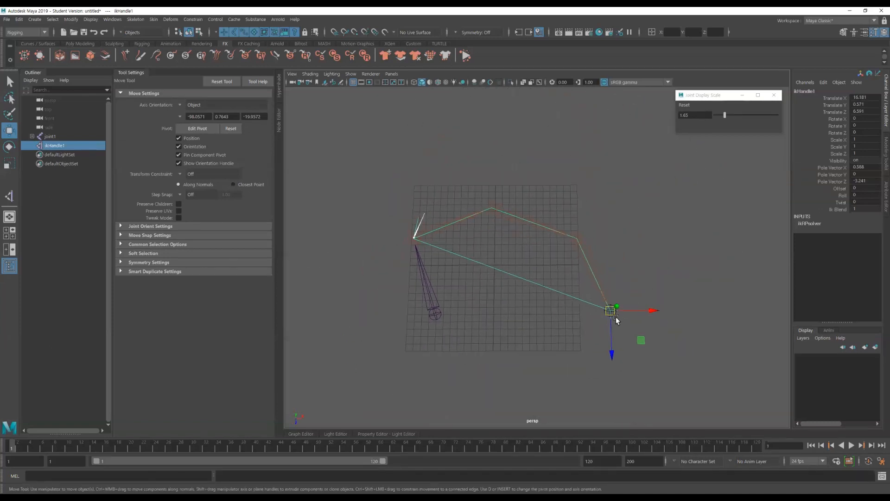
pyautogui.moveTo(612, 314); pyautogui.dragTo(584, 325)
# - Select root joint1, then move and rotate it to carry the whole IK chain
pyautogui.keyDown('alt'); pyautogui.moveTo(475, 256); pyautogui.dragTo(442, 282); pyautogui.keyUp('alt')
pyautogui.click(457, 337)
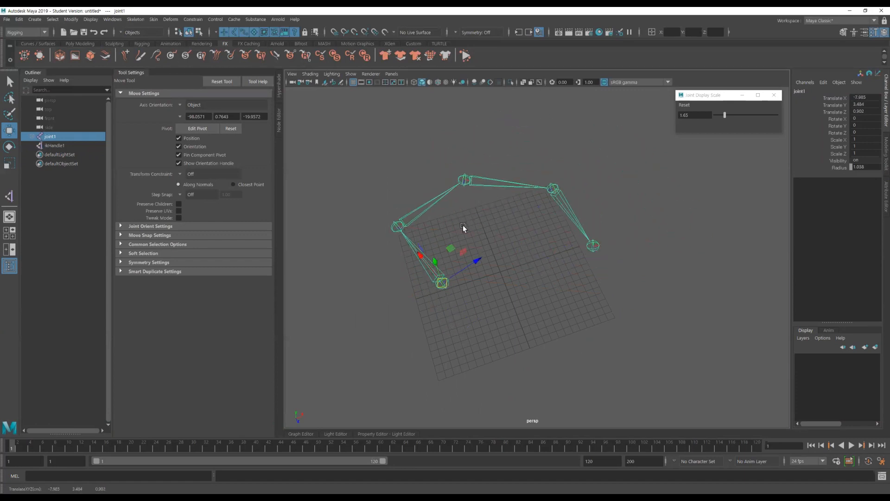
pyautogui.moveTo(454, 277); pyautogui.dragTo(481, 271)
pyautogui.press('e')
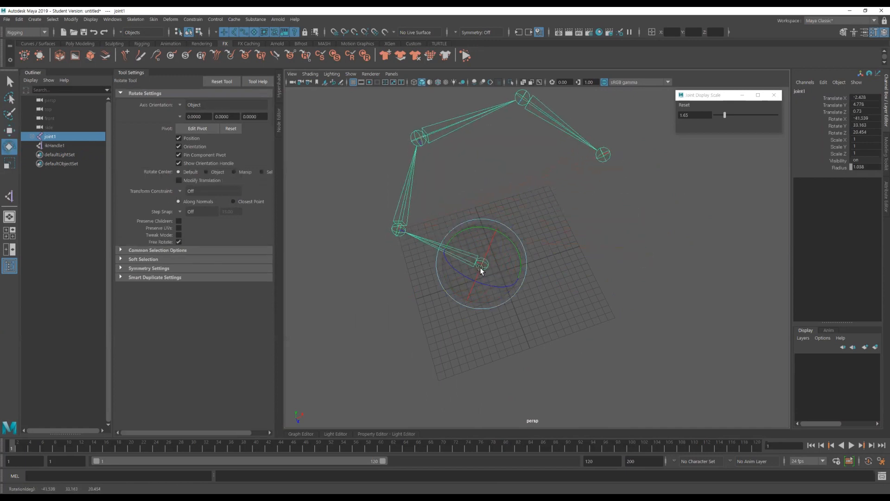
# - Move the IK handle at the end of the repositioned chain, and undo the last move
pyautogui.keyDown('alt'); pyautogui.moveTo(641, 185); pyautogui.dragTo(552, 221); pyautogui.keyUp('alt')
pyautogui.keyDown('alt'); pyautogui.moveTo(552, 221); pyautogui.dragTo(675, 318, button='right'); pyautogui.keyUp('alt')
pyautogui.keyDown('alt'); pyautogui.moveTo(675, 319); pyautogui.dragTo(484, 167, button='middle'); pyautogui.keyUp('alt')
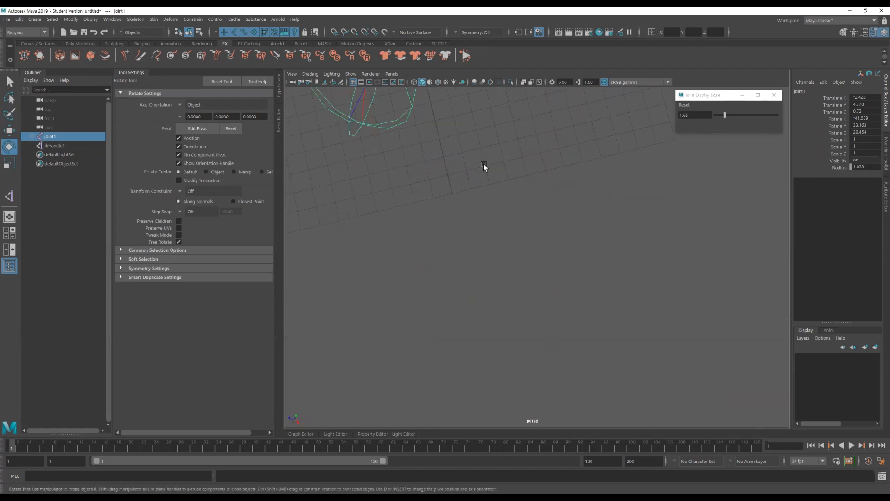
pyautogui.click(378, 140)
pyautogui.keyDown('alt'); pyautogui.moveTo(496, 200); pyautogui.dragTo(423, 160, button='right'); pyautogui.keyUp('alt')
pyautogui.keyDown('alt'); pyautogui.moveTo(423, 160); pyautogui.dragTo(477, 234, button='middle'); pyautogui.keyUp('alt')
pyautogui.keyDown('alt'); pyautogui.moveTo(477, 235); pyautogui.dragTo(499, 237, button='right'); pyautogui.keyUp('alt')
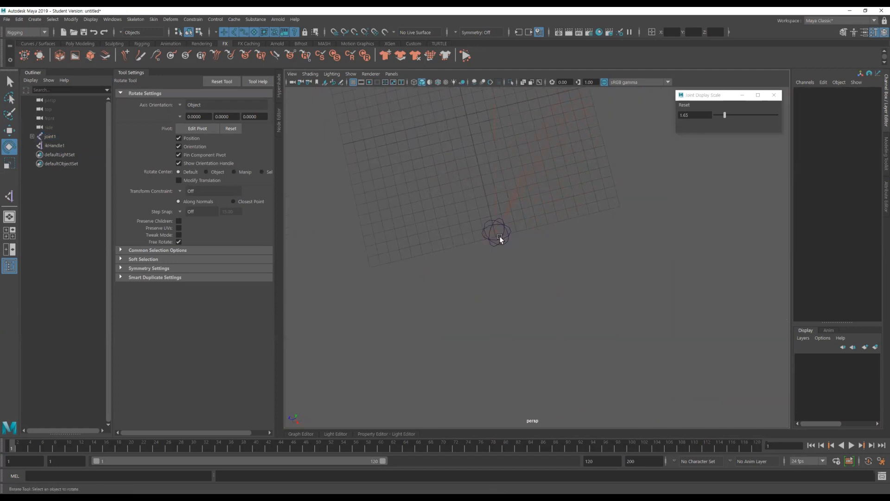
pyautogui.click(500, 236)
pyautogui.keyDown('alt'); pyautogui.moveTo(555, 235); pyautogui.dragTo(514, 211, button='right'); pyautogui.keyUp('alt')
pyautogui.keyDown('alt'); pyautogui.moveTo(514, 211); pyautogui.dragTo(514, 262, button='middle'); pyautogui.keyUp('alt')
pyautogui.press('w')
pyautogui.moveTo(495, 294); pyautogui.dragTo(510, 223)
pyautogui.keyDown('alt'); pyautogui.moveTo(591, 221); pyautogui.dragTo(545, 220, button='right'); pyautogui.keyUp('alt')
pyautogui.keyDown('alt'); pyautogui.moveTo(545, 220); pyautogui.dragTo(542, 257, button='middle'); pyautogui.keyUp('alt')
pyautogui.moveTo(516, 274); pyautogui.dragTo(542, 252)
pyautogui.hotkey('ctrl', 'z')
# - Select the whole joint chain together with its IK handle and delete it
pyautogui.click(555, 260)
pyautogui.keyDown('alt'); pyautogui.moveTo(613, 273); pyautogui.dragTo(585, 244); pyautogui.keyUp('alt')
pyautogui.moveTo(634, 353); pyautogui.dragTo(500, 292)
pyautogui.press('Delete')
pyautogui.keyDown('alt'); pyautogui.moveTo(359, 166); pyautogui.dragTo(536, 294); pyautogui.keyUp('alt')
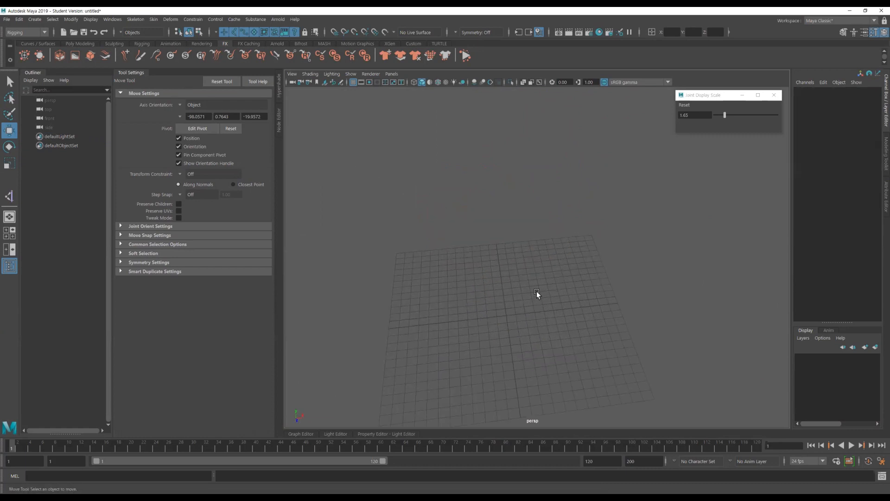
# - Create a vertical three-joint chain in the side view from height 7 with the middle joint offset, and move it to about Z 9.5
pyautogui.click(136, 20)
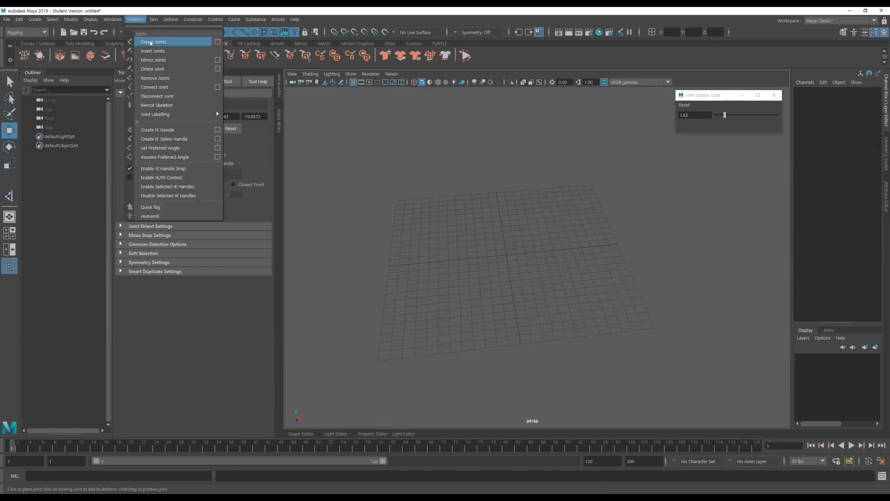
pyautogui.click(150, 42)
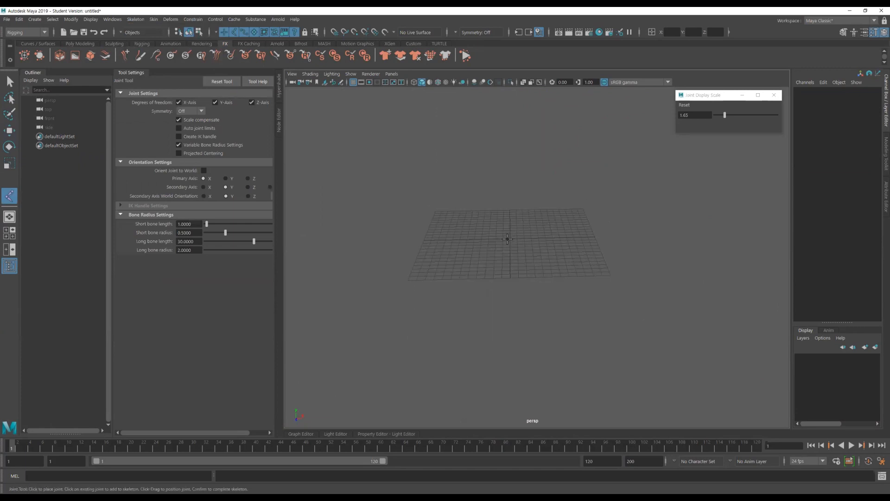
pyautogui.press('space')
pyautogui.click(638, 292)
pyautogui.click(646, 349)
pyautogui.click(638, 405)
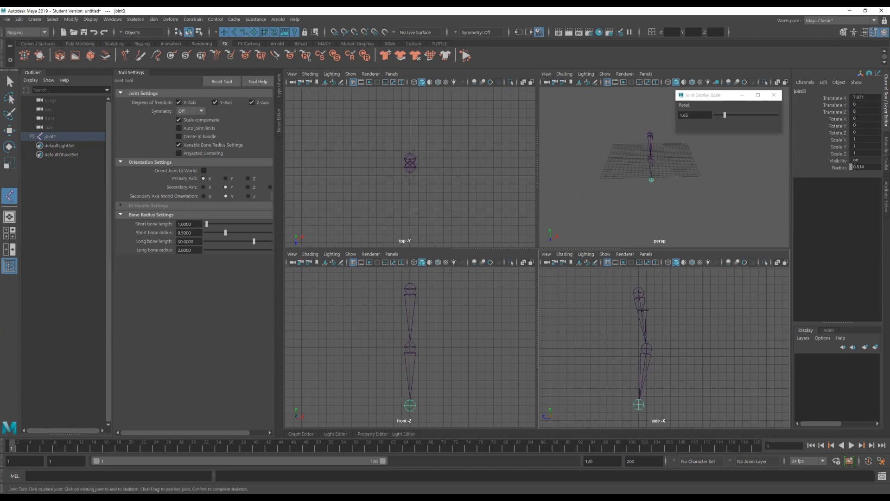
pyautogui.press('w')
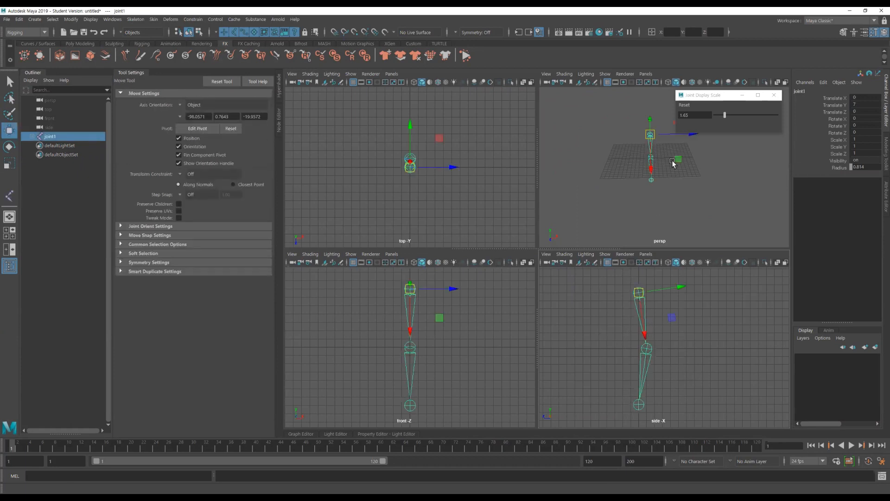
pyautogui.moveTo(668, 288); pyautogui.dragTo(592, 299)
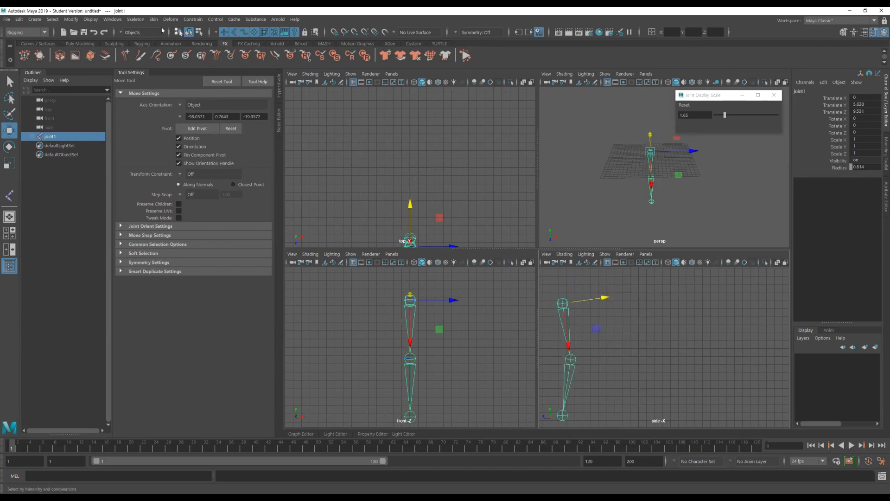
# - Create a second, perfectly straight vertical three-joint chain in the side view, starting at height 7 on the origin axis
pyautogui.click(135, 20)
pyautogui.click(153, 42)
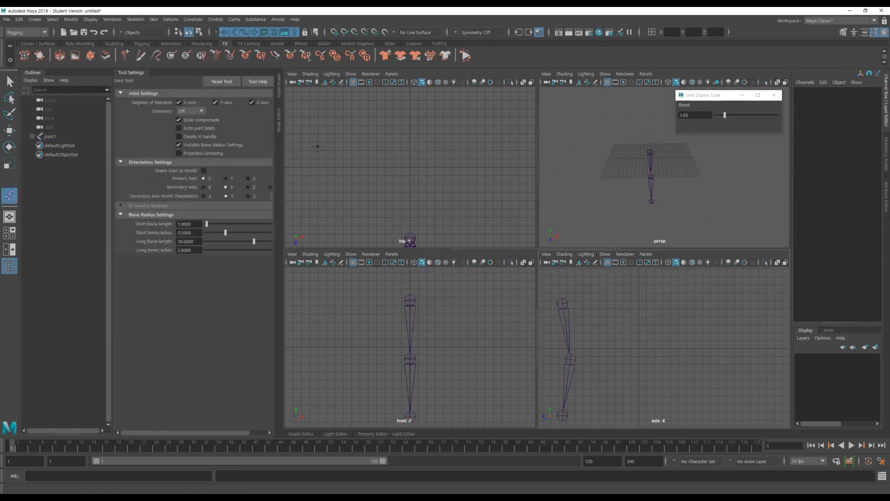
pyautogui.click(638, 293)
pyautogui.click(639, 348)
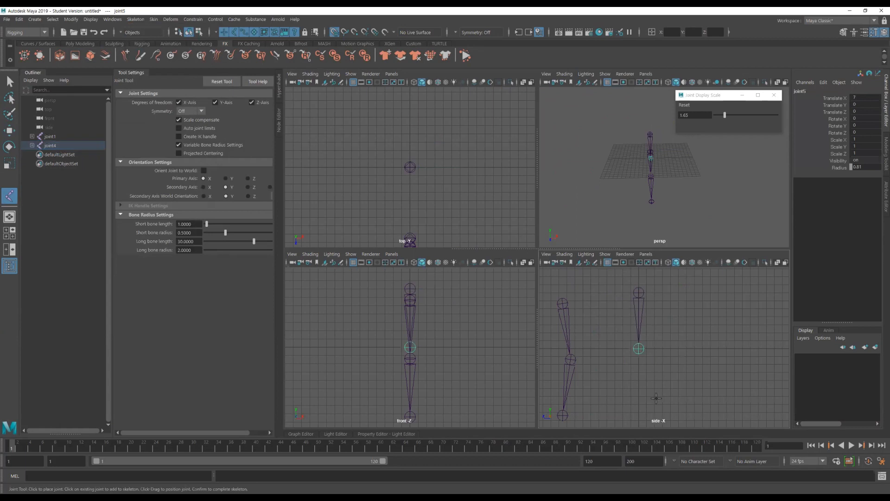
pyautogui.click(638, 420)
pyautogui.press('w')
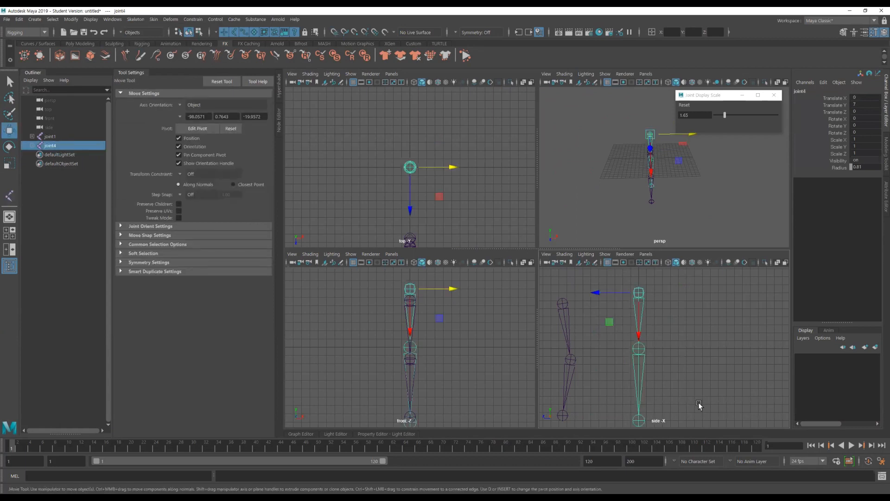
# - Maximize the perspective view and create an IK handle from the root to the end joint of the bent chain
pyautogui.click(688, 206)
pyautogui.press('space')
pyautogui.keyDown('alt'); pyautogui.moveTo(688, 206); pyautogui.dragTo(474, 277); pyautogui.keyUp('alt')
pyautogui.keyDown('alt'); pyautogui.moveTo(474, 277); pyautogui.dragTo(625, 308, button='right'); pyautogui.keyUp('alt')
pyautogui.keyDown('alt'); pyautogui.moveTo(625, 308); pyautogui.dragTo(725, 393, button='middle'); pyautogui.keyUp('alt')
pyautogui.keyDown('alt'); pyautogui.moveTo(726, 394); pyautogui.dragTo(551, 187); pyautogui.keyUp('alt')
pyautogui.keyDown('alt'); pyautogui.moveTo(397, 270); pyautogui.dragTo(458, 342); pyautogui.keyUp('alt')
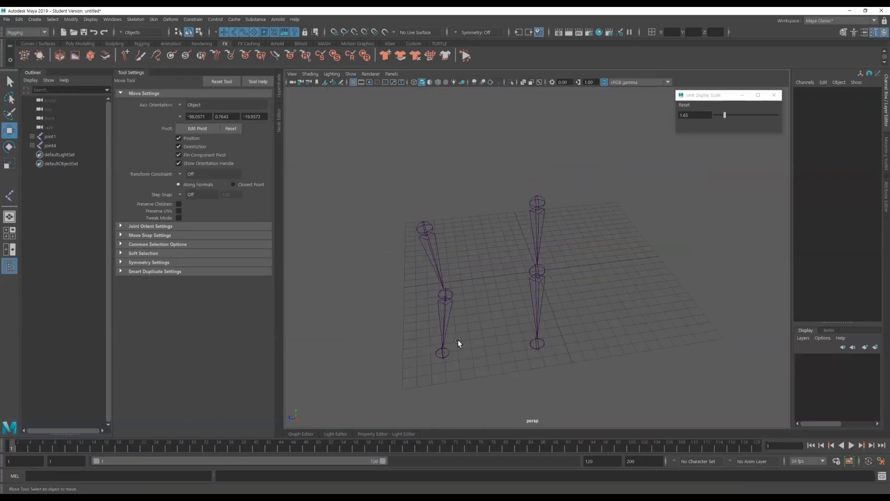
pyautogui.click(153, 19)
pyautogui.moveTo(135, 19)
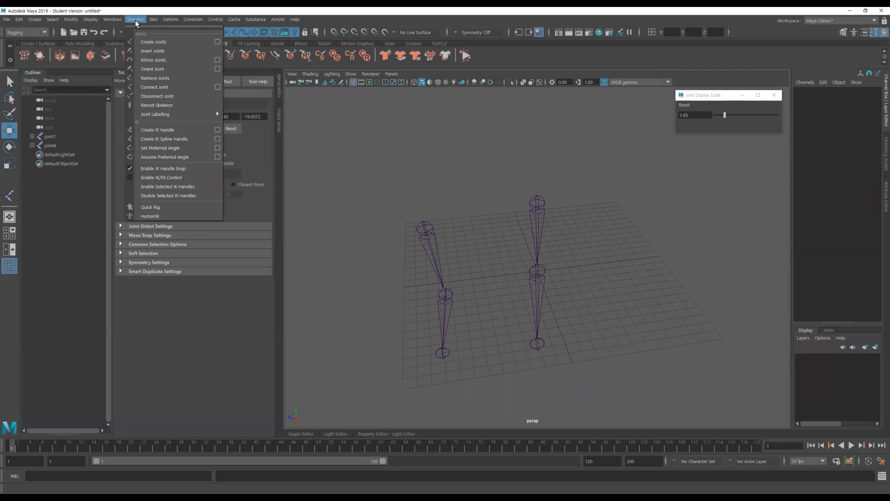
pyautogui.click(158, 130)
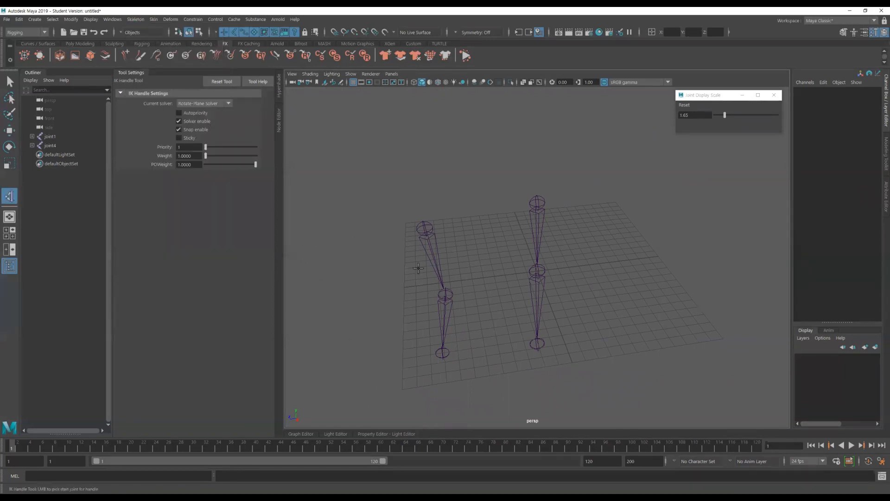
pyautogui.click(427, 228)
pyautogui.click(441, 355)
pyautogui.keyDown('alt'); pyautogui.moveTo(493, 327); pyautogui.dragTo(490, 299); pyautogui.keyUp('alt')
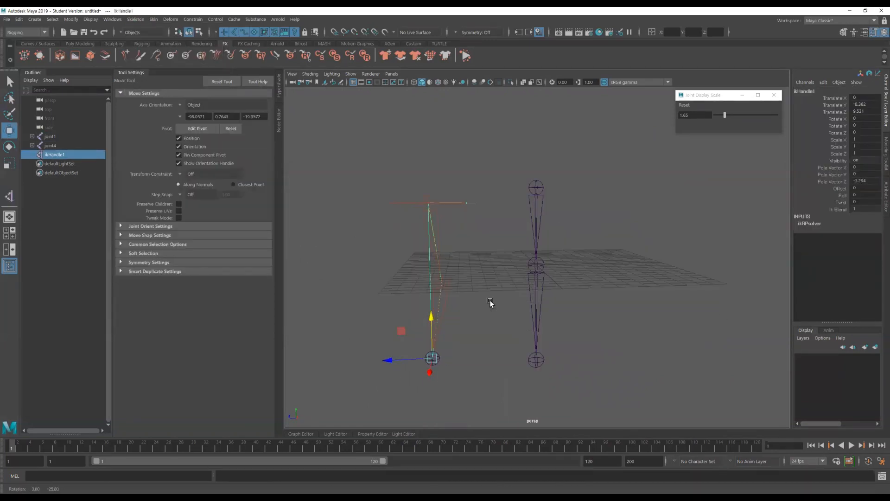
pyautogui.click(490, 300)
# - Create a rotate-plane IK handle from the root to the end joint of the straight chain
pyautogui.click(9, 195)
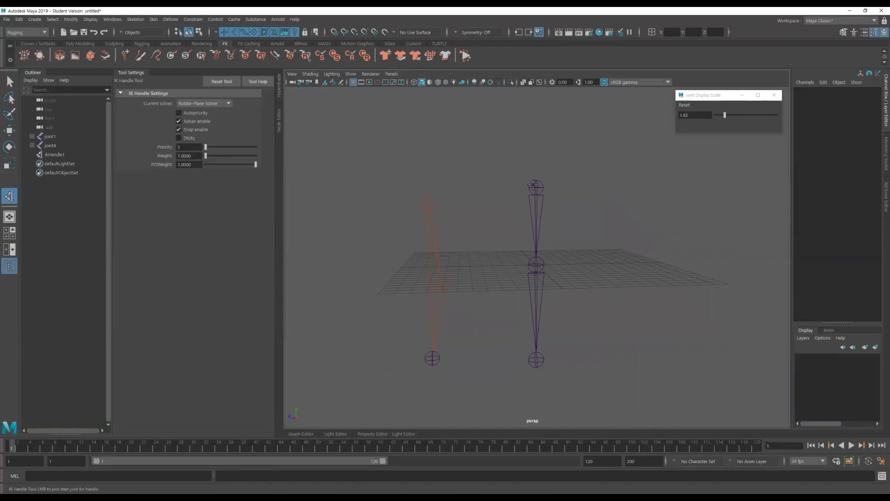
pyautogui.click(535, 187)
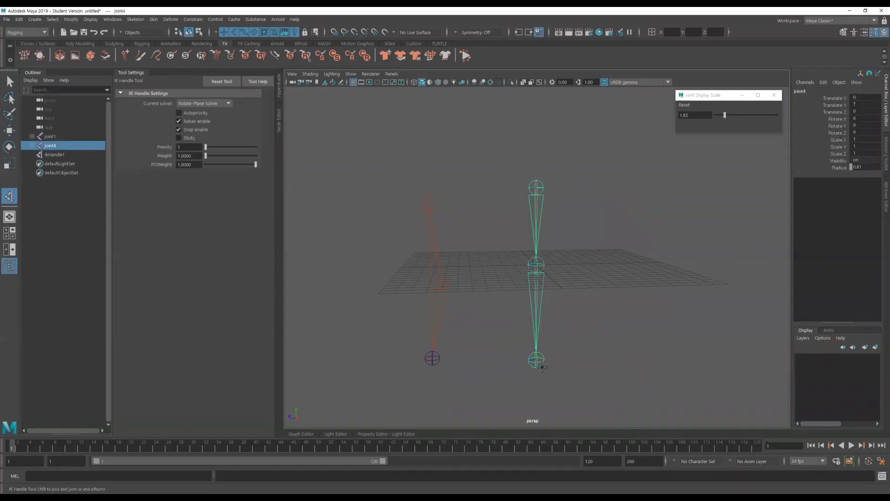
pyautogui.click(538, 364)
pyautogui.click(469, 335)
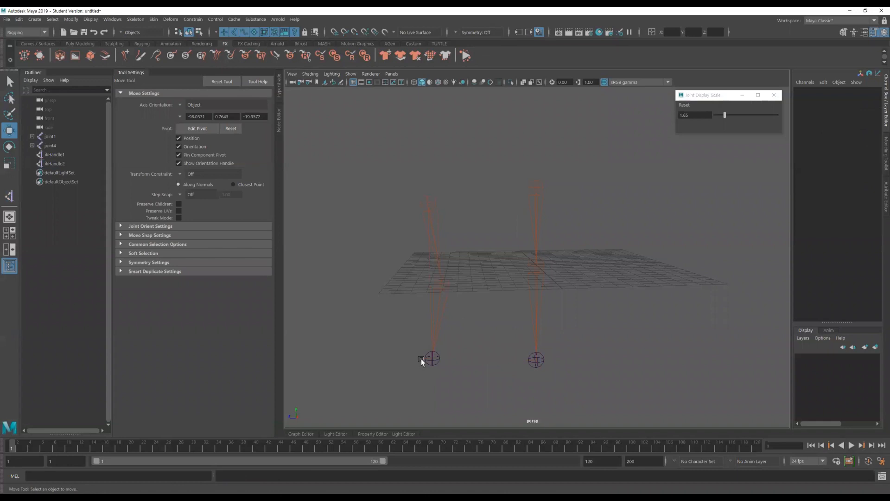
# - Raise the bent chain's IK handle to about Y -6.3 so that the chain folds at its middle joint
pyautogui.keyDown('alt'); pyautogui.moveTo(478, 344); pyautogui.dragTo(500, 336, button='middle'); pyautogui.keyUp('alt')
pyautogui.click(454, 349)
pyautogui.keyDown('alt'); pyautogui.moveTo(385, 354); pyautogui.dragTo(465, 347, button='right'); pyautogui.keyUp('alt')
pyautogui.keyDown('alt'); pyautogui.moveTo(465, 347); pyautogui.dragTo(485, 347, button='middle'); pyautogui.keyUp('alt')
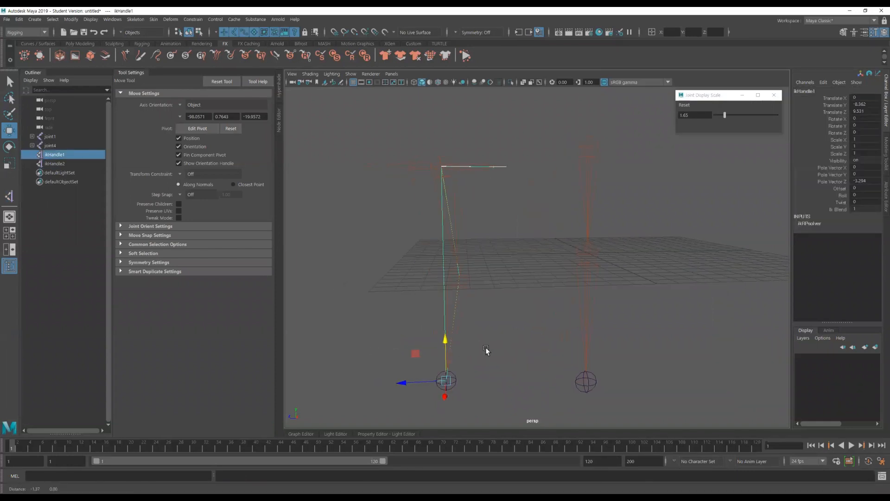
pyautogui.moveTo(441, 332); pyautogui.dragTo(442, 270)
pyautogui.keyDown('alt'); pyautogui.moveTo(494, 316); pyautogui.dragTo(536, 267); pyautogui.keyUp('alt')
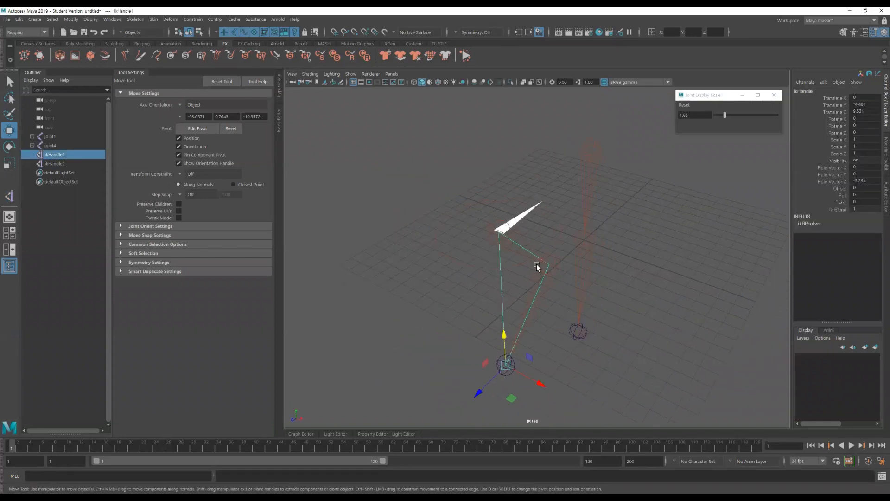
pyautogui.moveTo(506, 345)
pyautogui.mouseDown()
pyautogui.moveTo(507, 366)
pyautogui.moveTo(507, 316)
pyautogui.moveTo(508, 353)
pyautogui.mouseUp()
pyautogui.keyDown('alt'); pyautogui.moveTo(611, 341); pyautogui.dragTo(566, 323); pyautogui.keyUp('alt')
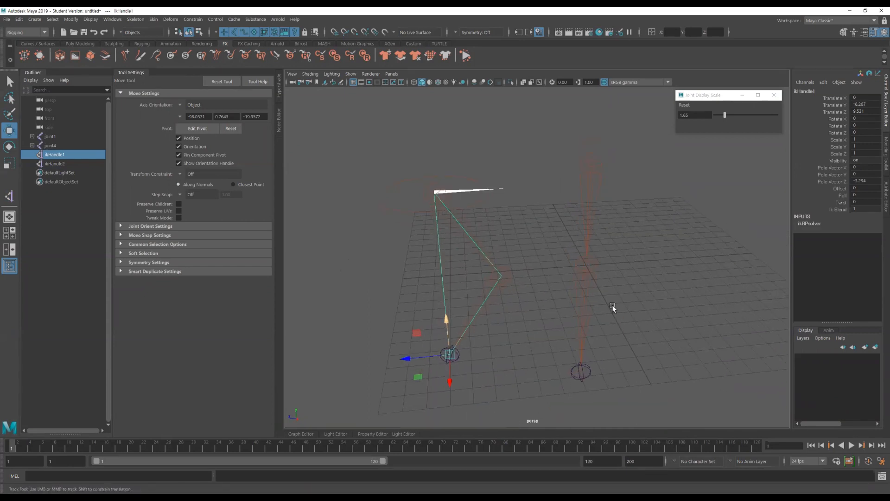
# - Try to bend the straight chain by moving its IK handle, and undo the moves
pyautogui.keyDown('alt'); pyautogui.moveTo(612, 305); pyautogui.dragTo(606, 279, button='middle'); pyautogui.keyUp('alt')
pyautogui.click(586, 352)
pyautogui.click(569, 347)
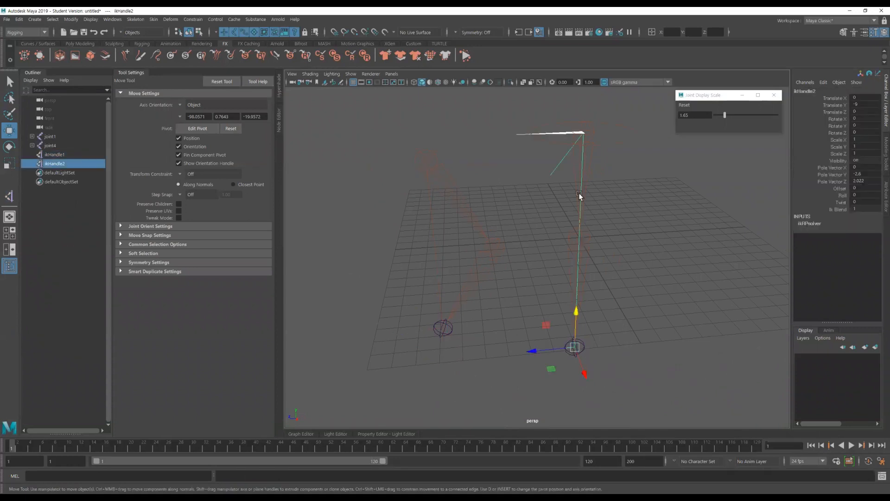
pyautogui.moveTo(577, 314); pyautogui.dragTo(579, 285)
pyautogui.keyDown('alt'); pyautogui.moveTo(598, 309); pyautogui.dragTo(578, 326); pyautogui.keyUp('alt')
pyautogui.moveTo(573, 271)
pyautogui.mouseDown()
pyautogui.moveTo(579, 302)
pyautogui.moveTo(586, 272)
pyautogui.mouseUp()
pyautogui.hotkey('ctrl', 'z')
pyautogui.hotkey('ctrl', 'z')
# - Rotate the straight chain's middle joint about 89.6 degrees in Z and set this pose as its preferred angle
pyautogui.click(627, 337)
pyautogui.keyDown('alt'); pyautogui.moveTo(549, 328); pyautogui.dragTo(592, 210); pyautogui.keyUp('alt')
pyautogui.click(598, 260)
pyautogui.press('e')
pyautogui.keyDown('alt'); pyautogui.moveTo(660, 272); pyautogui.dragTo(580, 262); pyautogui.keyUp('alt')
pyautogui.keyDown('alt'); pyautogui.moveTo(543, 227); pyautogui.dragTo(656, 271); pyautogui.keyUp('alt')
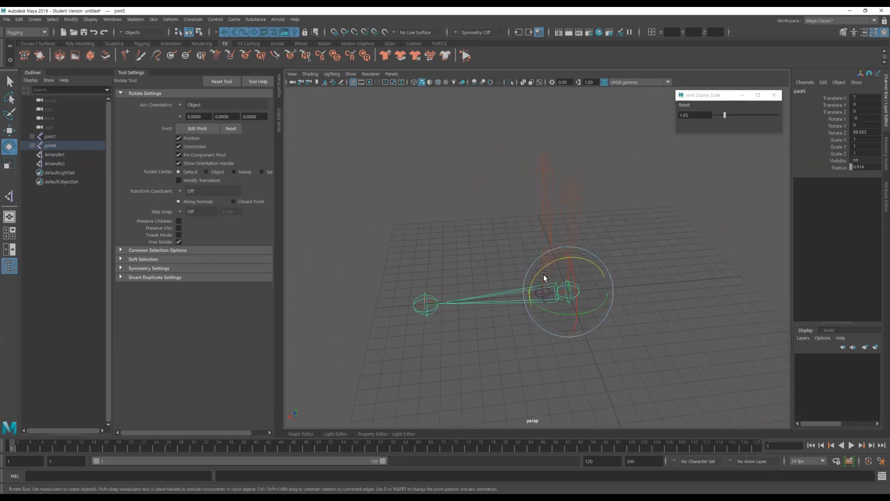
pyautogui.click(135, 19)
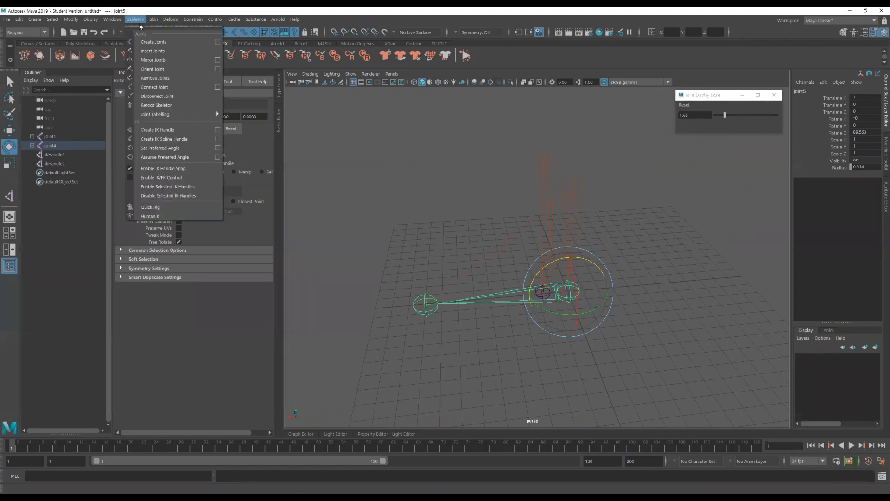
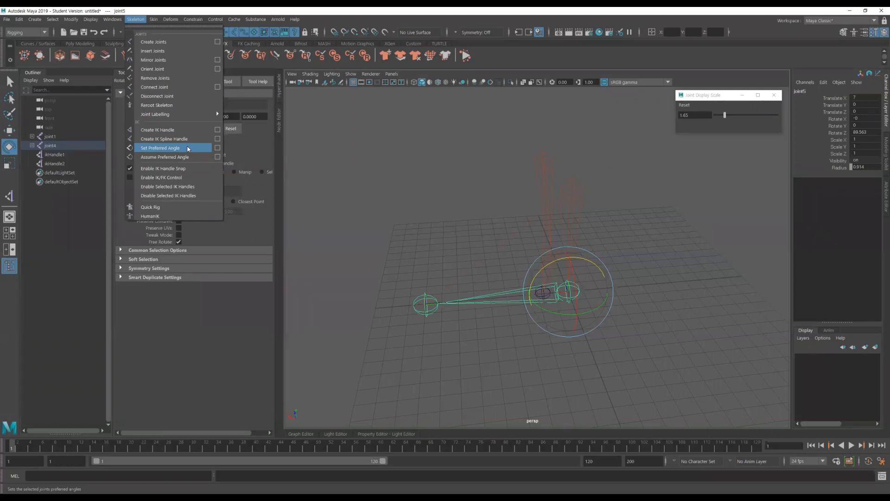
pyautogui.click(187, 149)
pyautogui.keyDown('alt'); pyautogui.moveTo(658, 304); pyautogui.dragTo(664, 299); pyautogui.keyUp('alt')
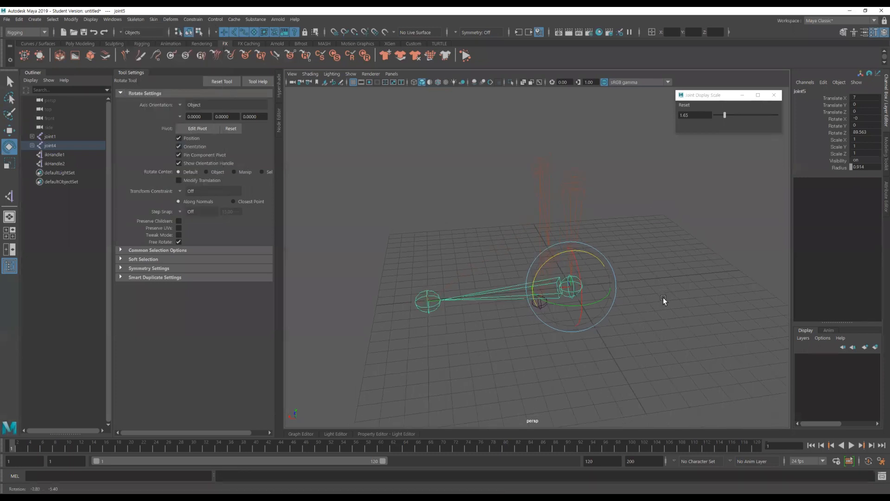
# - Reset the middle joint's Rotate Z to 0 to straighten the chain, and deselect it
pyautogui.click(856, 132)
pyautogui.write('0')
pyautogui.press('Return')
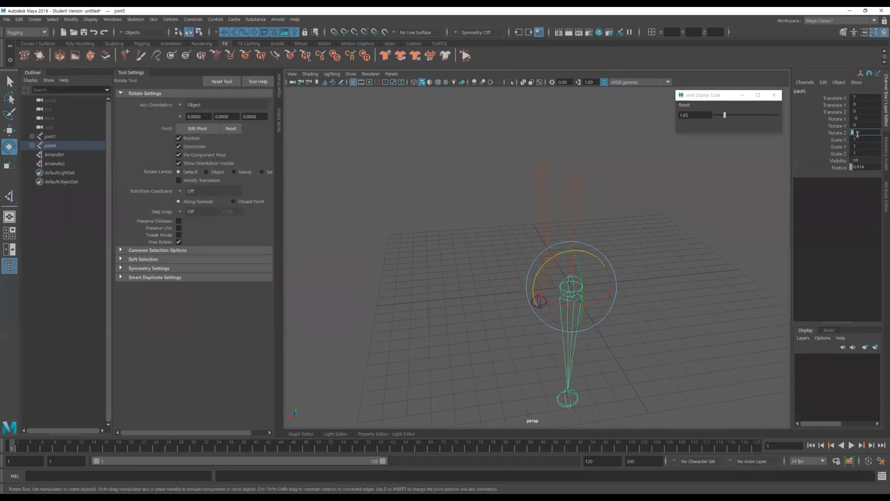
pyautogui.click(686, 227)
pyautogui.keyDown('alt'); pyautogui.moveTo(662, 384); pyautogui.dragTo(659, 363, button='middle'); pyautogui.keyUp('alt')
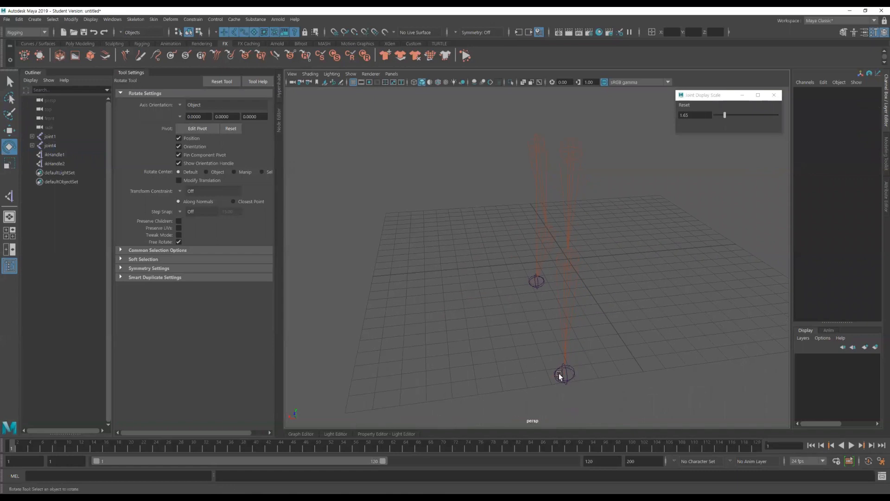
# - Test the preferred angle by raising the straight chain's IK handle, and undo the move
pyautogui.click(574, 377)
pyautogui.press('w')
pyautogui.moveTo(569, 342); pyautogui.dragTo(570, 318)
pyautogui.hotkey('ctrl', 'z')
# - Select the straight chain from its root joint and delete it
pyautogui.keyDown('alt'); pyautogui.moveTo(682, 329); pyautogui.dragTo(531, 326); pyautogui.keyUp('alt')
pyautogui.click(623, 336)
pyautogui.click(535, 296)
pyautogui.keyDown('alt'); pyautogui.moveTo(573, 327); pyautogui.dragTo(579, 299, button='middle'); pyautogui.keyUp('alt')
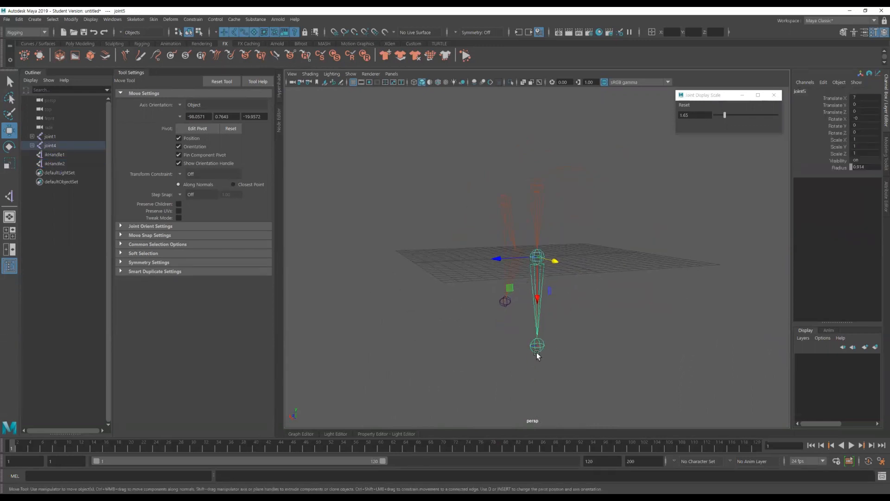
pyautogui.click(533, 199)
pyautogui.press('Delete')
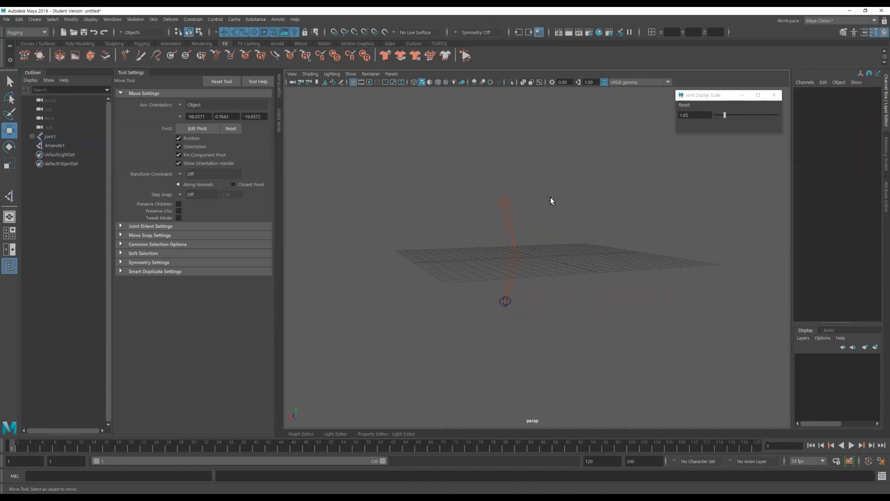
# - Create a new straight vertical three-joint chain in the side view on the origin axis, from height 7 with bones 7 and 6 long
pyautogui.click(138, 19)
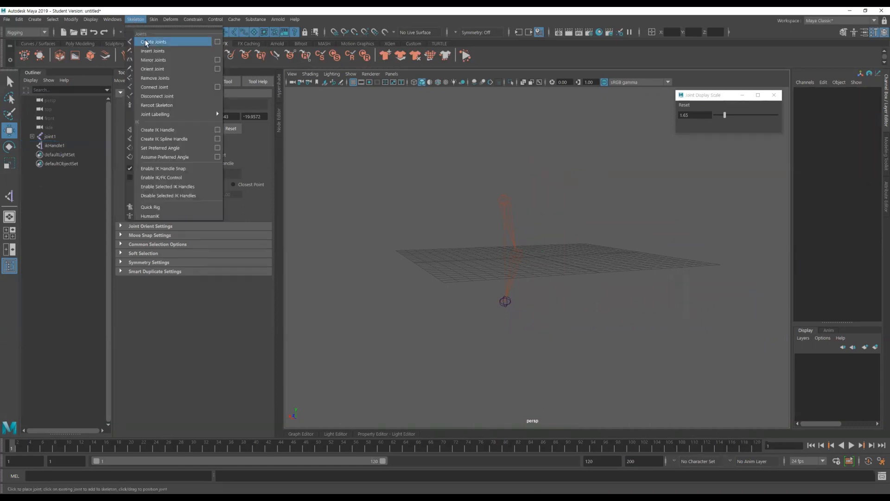
pyautogui.click(145, 40)
pyautogui.press('space')
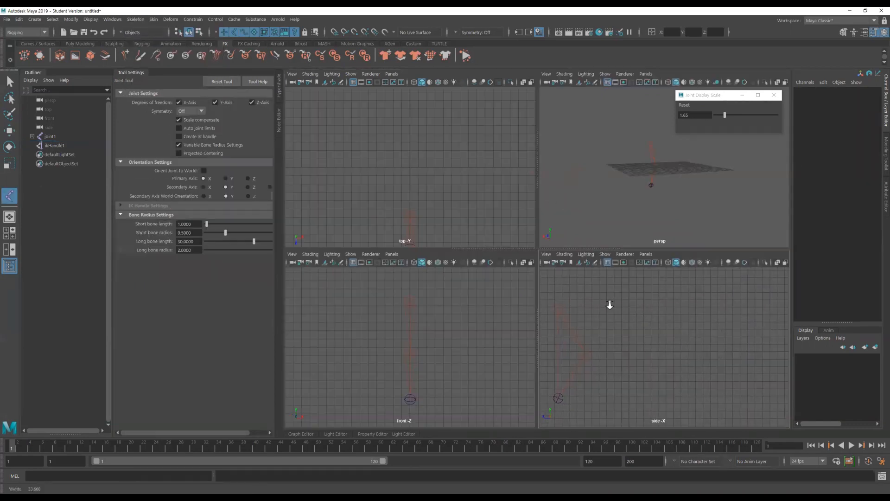
pyautogui.click(625, 294)
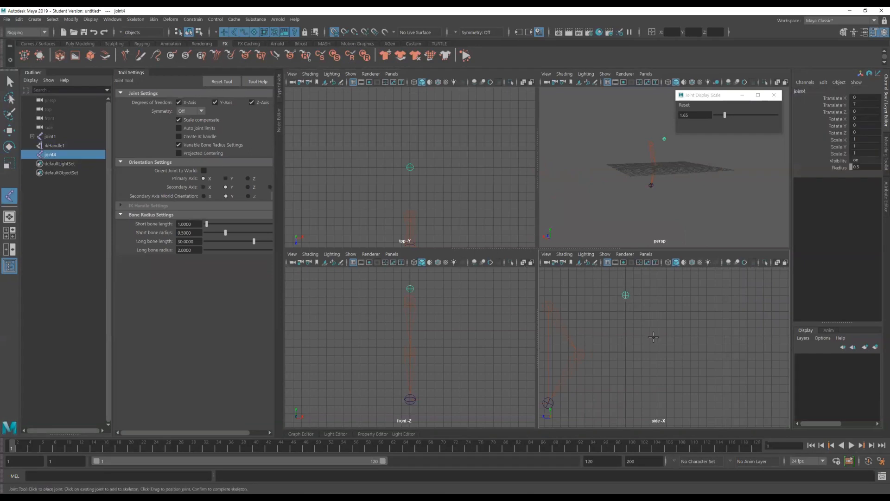
pyautogui.click(626, 352)
pyautogui.click(626, 399)
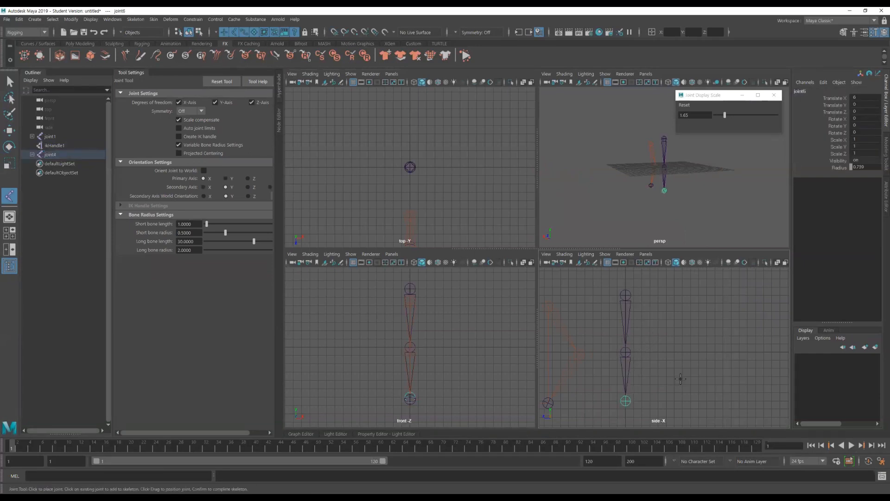
pyautogui.press('Return')
pyautogui.press('w')
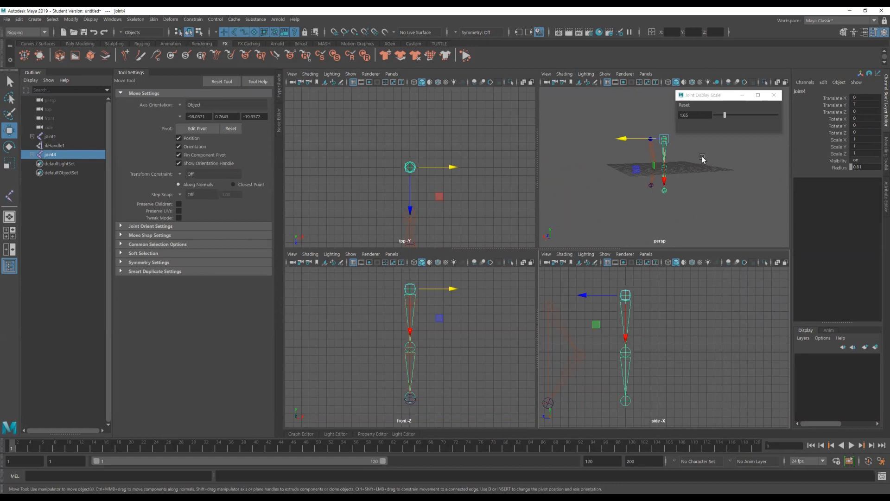
# - Maximize the perspective view and create an IK handle from the root to the end joint of the new straight chain
pyautogui.press('space')
pyautogui.scroll(5, 640, 260)
pyautogui.click(676, 267)
pyautogui.keyDown('alt'); pyautogui.moveTo(629, 251); pyautogui.dragTo(663, 285); pyautogui.keyUp('alt')
pyautogui.click(135, 19)
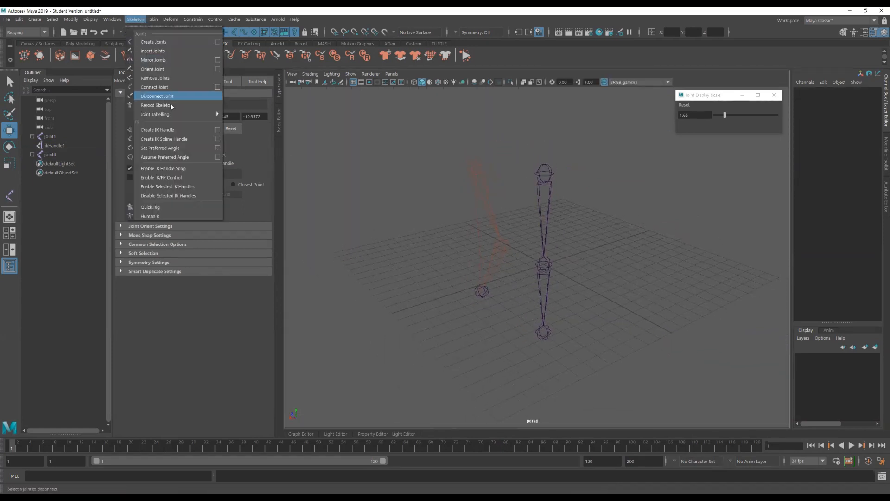
pyautogui.click(176, 131)
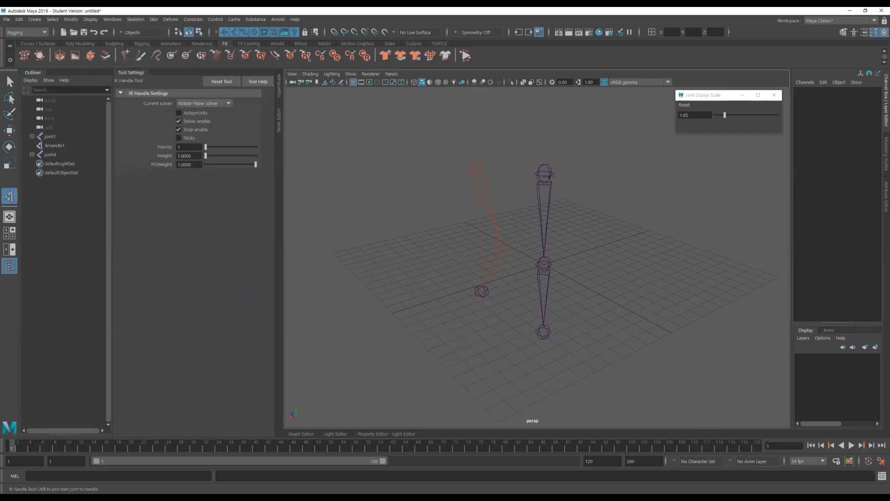
pyautogui.click(546, 174)
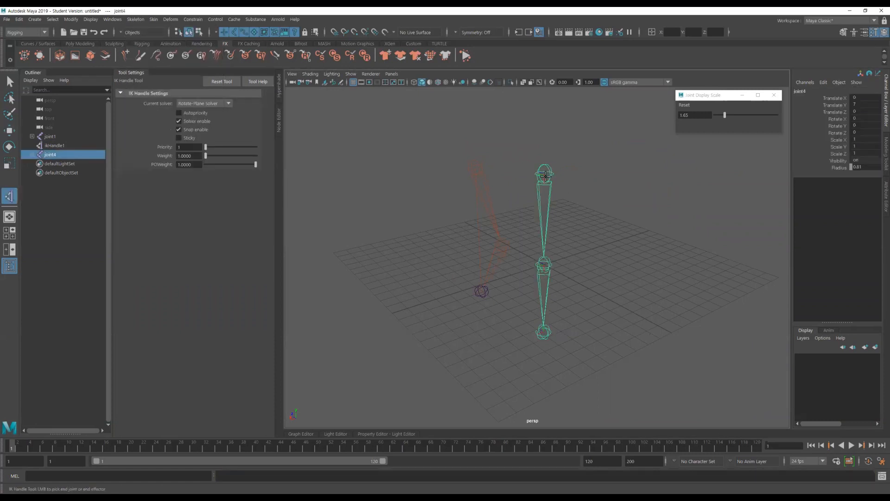
pyautogui.click(543, 331)
pyautogui.press('w')
pyautogui.click(598, 295)
# - Rotate the new chain's middle joint about 62.6 degrees in Y and set this pose as its preferred angle
pyautogui.click(549, 263)
pyautogui.press('e')
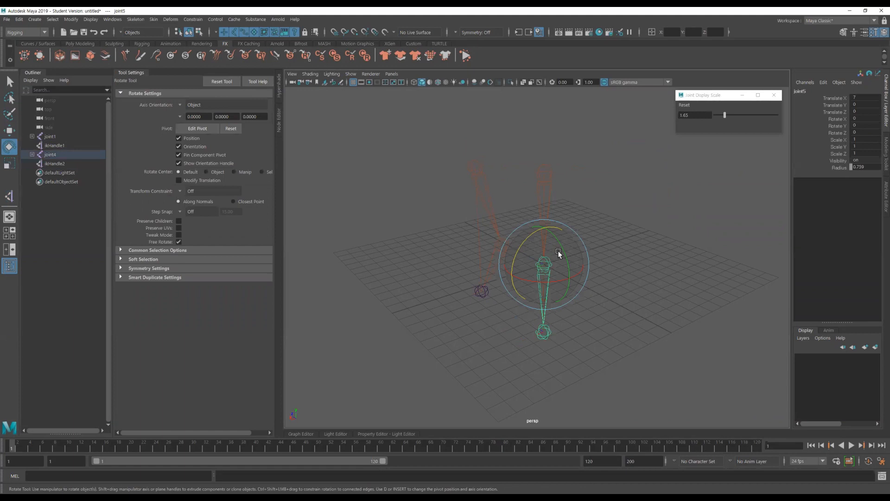
pyautogui.moveTo(566, 249); pyautogui.dragTo(477, 174)
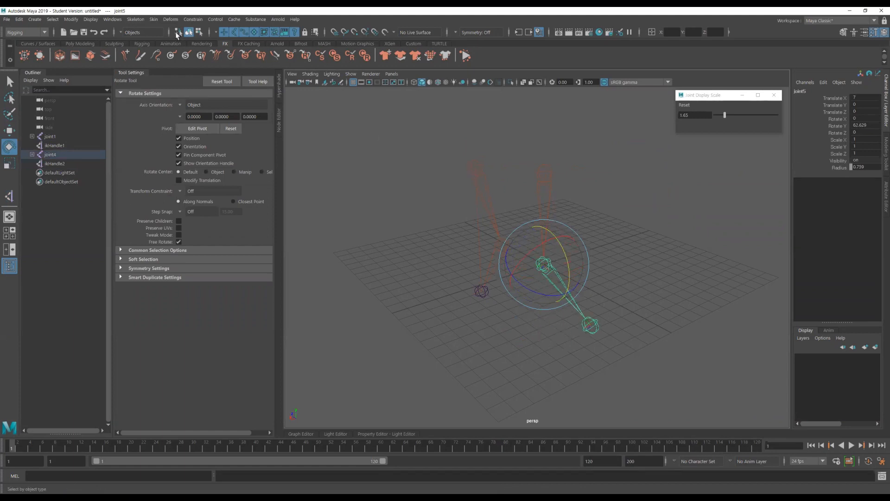
pyautogui.click(136, 19)
pyautogui.click(169, 147)
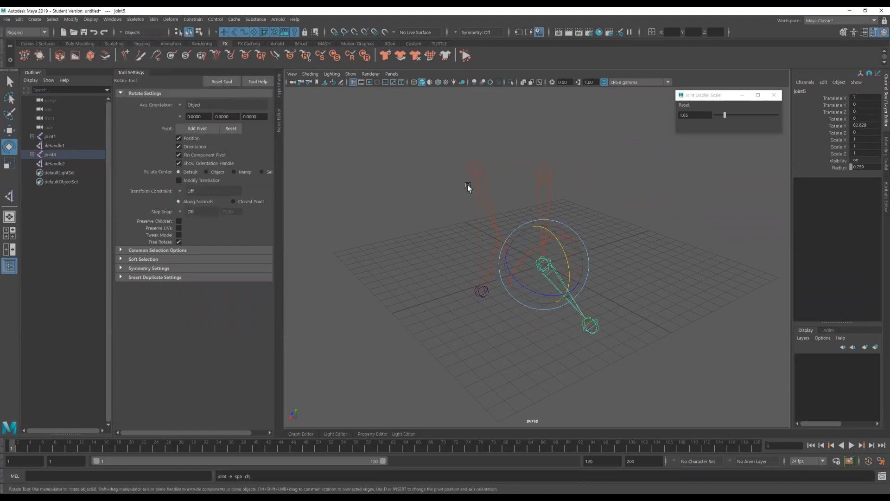
pyautogui.click(469, 187)
# - Reset the new chain's middle joint Rotate Y to 0 and deselect the joint
pyautogui.click(554, 272)
pyautogui.doubleClick(860, 126)
pyautogui.write('0')
pyautogui.press('Return')
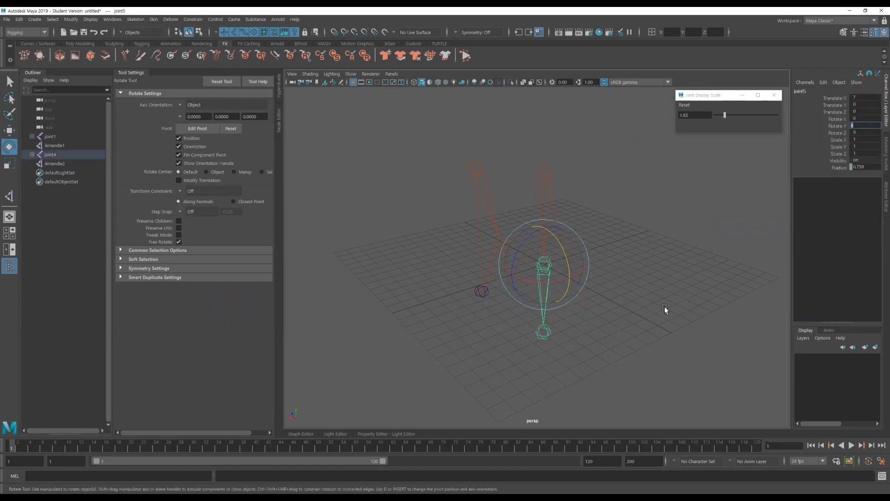
pyautogui.click(666, 307)
# - Move the new chain's IK handle upward to bend the chain in its preferred direction
pyautogui.click(544, 332)
pyautogui.press('w')
pyautogui.moveTo(543, 324); pyautogui.dragTo(569, 259)
pyautogui.moveTo(563, 242); pyautogui.dragTo(544, 254)
# - Inspect the bent middle joint, and raise the chain's IK handle further to about Y -2.9
pyautogui.click(544, 252)
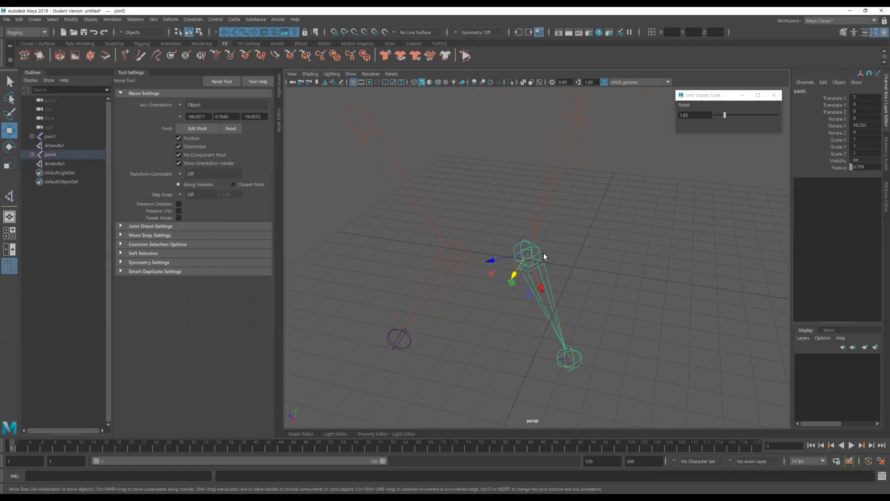
pyautogui.click(135, 19)
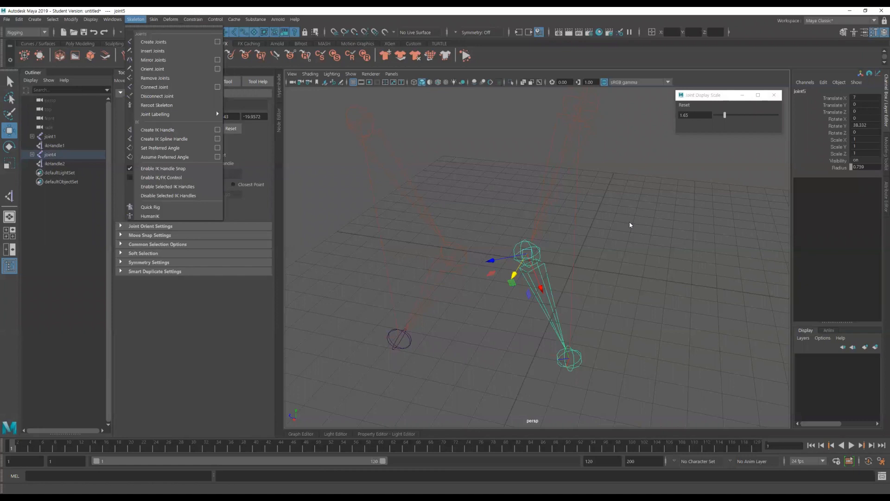
pyautogui.moveTo(564, 294)
pyautogui.keyDown('alt'); pyautogui.mouseDown()
pyautogui.moveTo(590, 254)
pyautogui.moveTo(624, 255)
pyautogui.moveTo(584, 263)
pyautogui.moveTo(580, 288)
pyautogui.mouseUp(); pyautogui.keyUp('alt')
pyautogui.press('Delete')
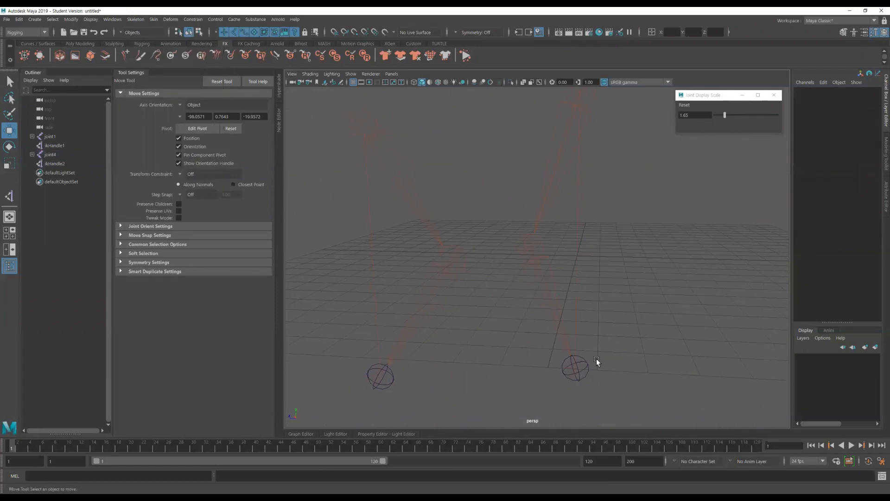
pyautogui.click(572, 370)
pyautogui.moveTo(577, 327); pyautogui.dragTo(589, 243)
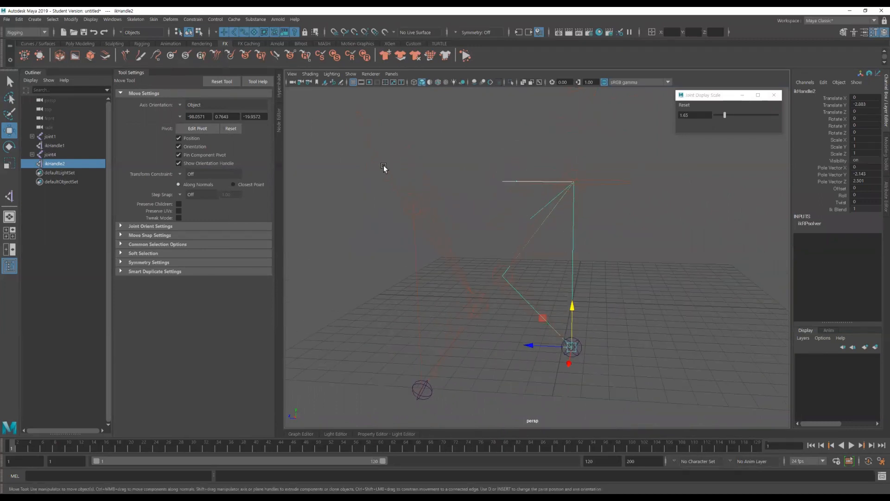
# - Examine the available solver types in the IK Handle Tool settings
pyautogui.click(7, 198)
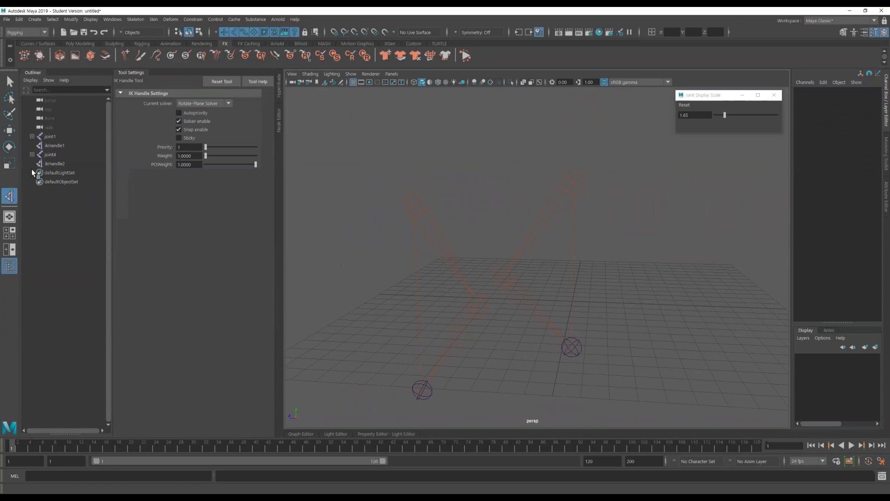
pyautogui.click(199, 103)
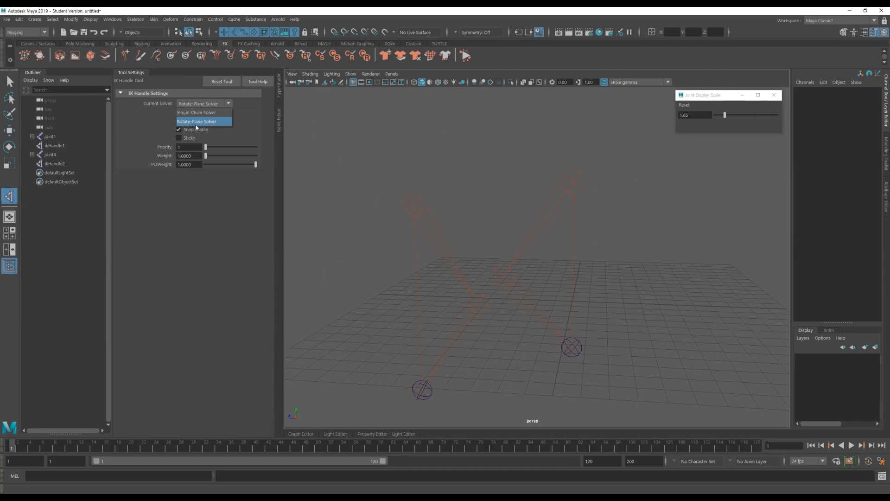
pyautogui.click(231, 264)
# - Select both joint chains together with their IK handles and delete them
pyautogui.keyDown('alt'); pyautogui.moveTo(562, 272); pyautogui.dragTo(515, 294); pyautogui.keyUp('alt')
pyautogui.keyDown('alt'); pyautogui.moveTo(514, 294); pyautogui.dragTo(459, 287, button='right'); pyautogui.keyUp('alt')
pyautogui.keyDown('alt'); pyautogui.moveTo(533, 273); pyautogui.dragTo(505, 263); pyautogui.keyUp('alt')
pyautogui.keyDown('alt'); pyautogui.moveTo(504, 262); pyautogui.dragTo(503, 268, button='right'); pyautogui.keyUp('alt')
pyautogui.keyDown('alt'); pyautogui.moveTo(503, 268); pyautogui.dragTo(545, 258); pyautogui.keyUp('alt')
pyautogui.press('w')
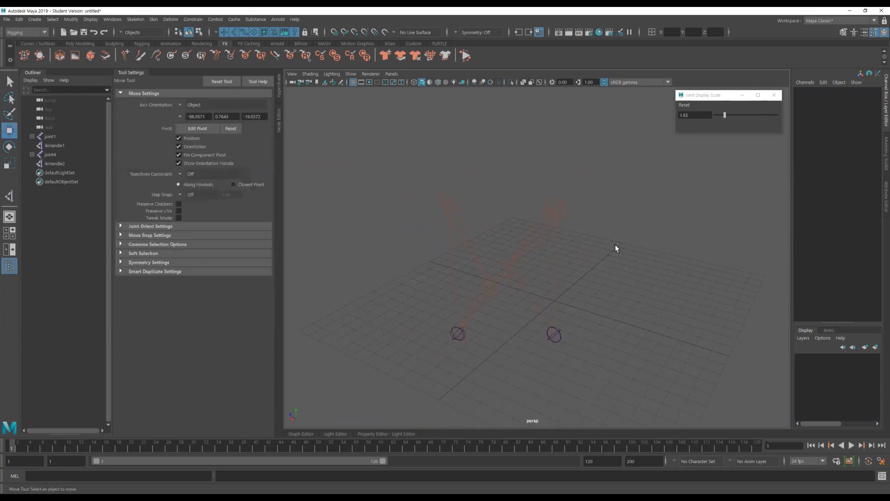
pyautogui.moveTo(617, 247); pyautogui.dragTo(390, 179)
pyautogui.press('Delete')
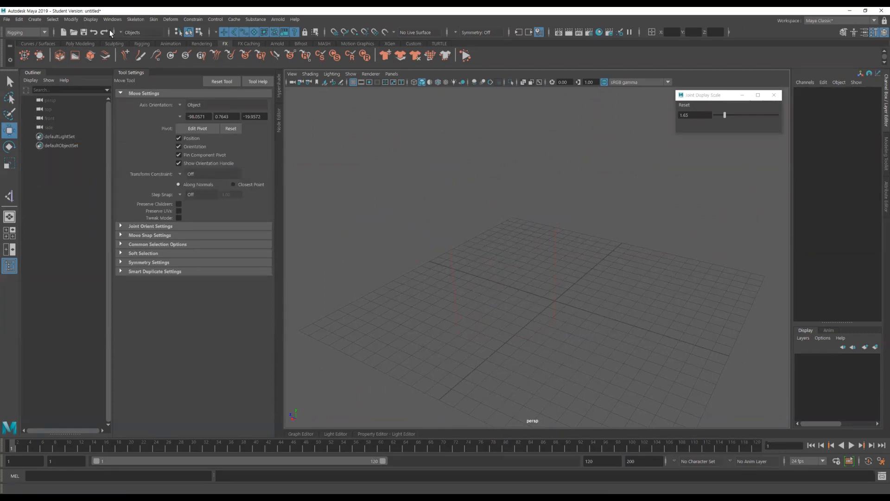
# - Create a slightly bent three-joint vertical chain in the side view, snapping each joint to the grid
pyautogui.click(135, 19)
pyautogui.click(142, 40)
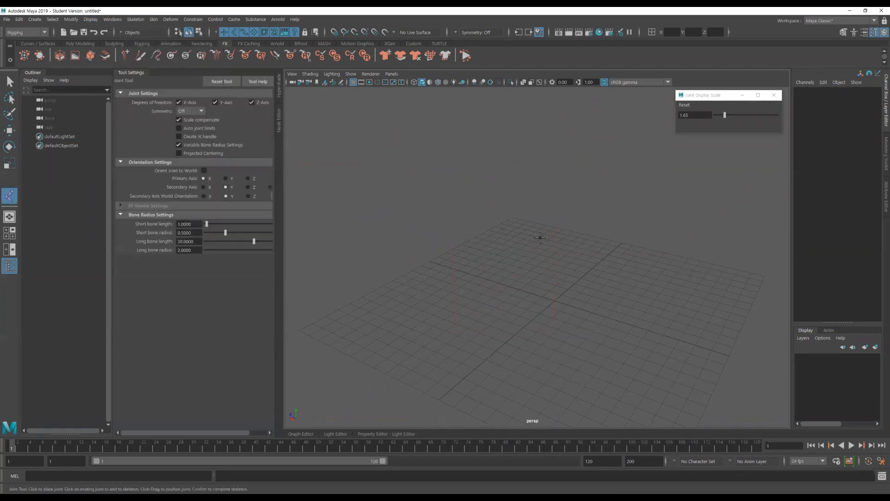
pyautogui.press('space')
pyautogui.press('x')
pyautogui.click(627, 297)
pyautogui.click(635, 352)
pyautogui.click(626, 406)
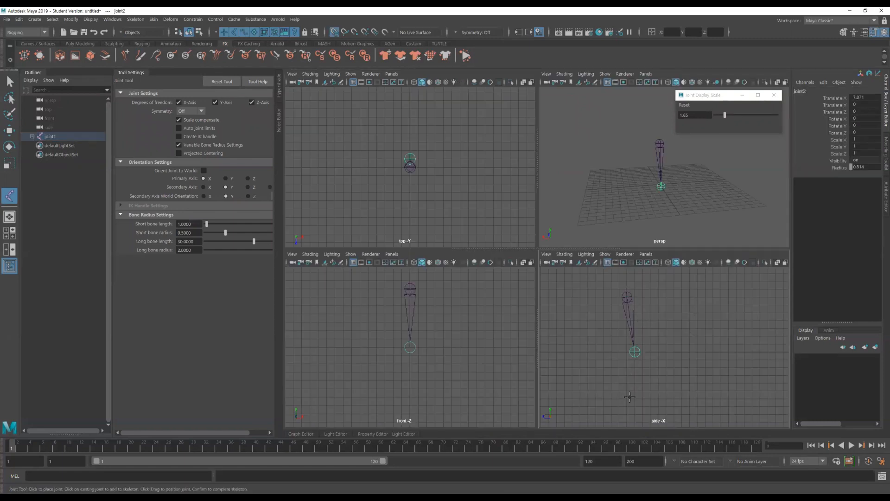
pyautogui.press('w')
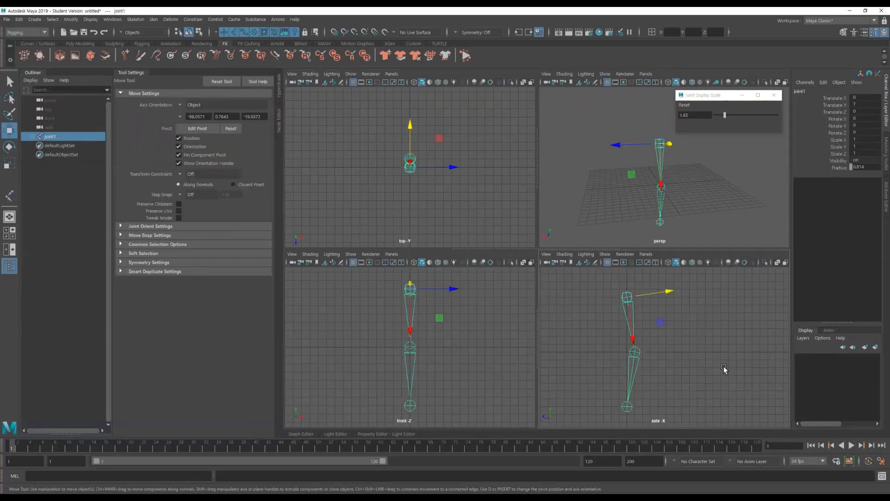
# - Duplicate the joint chain and move the copy about 4.8 units along X beside the original in the perspective view
pyautogui.click(694, 204)
pyautogui.press('space')
pyautogui.click(513, 220)
pyautogui.keyDown('alt'); pyautogui.moveTo(575, 297); pyautogui.dragTo(592, 305); pyautogui.keyUp('alt')
pyautogui.hotkey('ctrl', 'd')
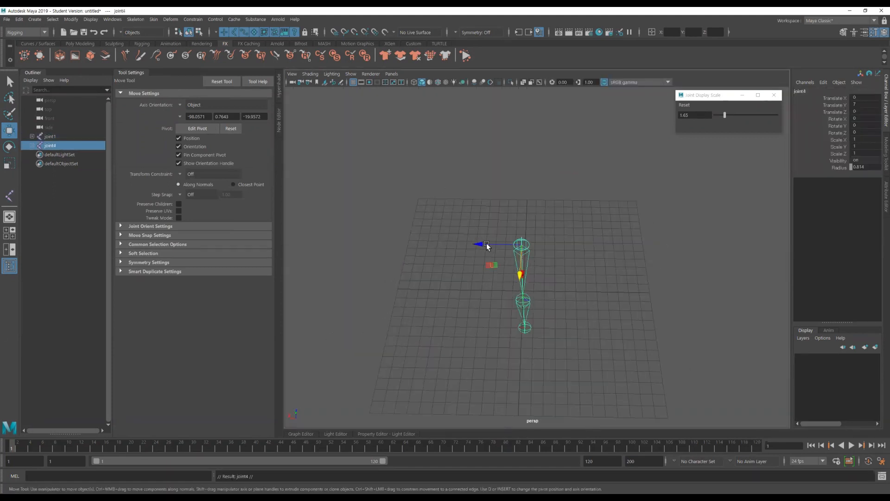
pyautogui.moveTo(486, 243); pyautogui.dragTo(423, 247)
pyautogui.click(576, 282)
pyautogui.keyDown('alt'); pyautogui.moveTo(575, 281); pyautogui.dragTo(613, 274); pyautogui.keyUp('alt')
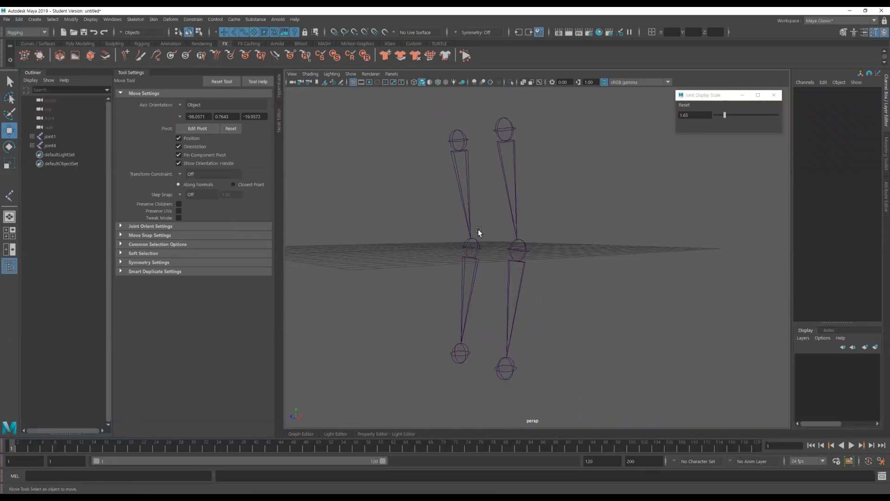
# - Create an IK handle with the Single-Chain Solver from the top joint to the end joint of the original chain
pyautogui.click(135, 19)
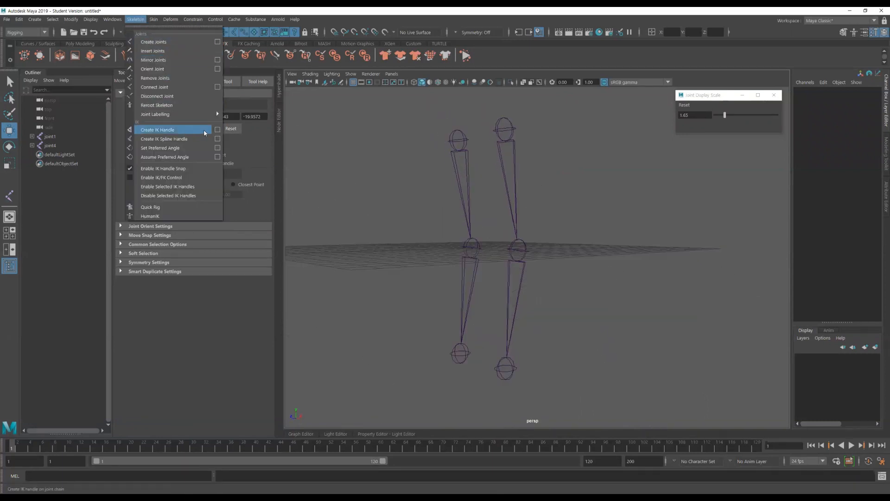
pyautogui.click(218, 130)
pyautogui.click(227, 103)
pyautogui.click(195, 113)
pyautogui.click(458, 139)
pyautogui.click(459, 354)
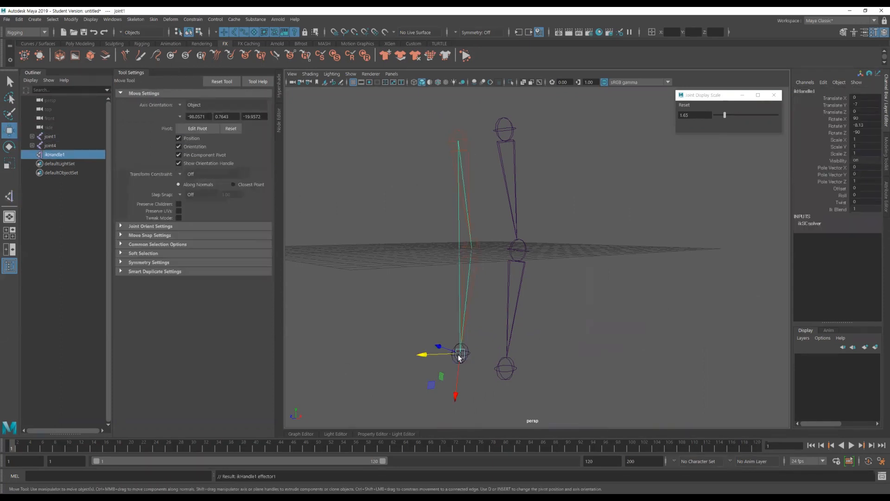
# - Create an IK handle with the Rotate-Plane Solver from the top joint to the end joint of the duplicated chain
pyautogui.click(139, 21)
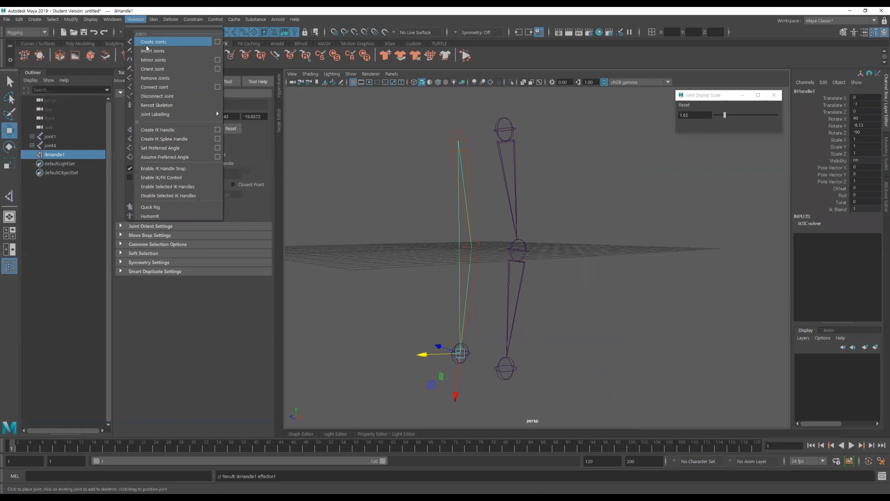
pyautogui.click(201, 115)
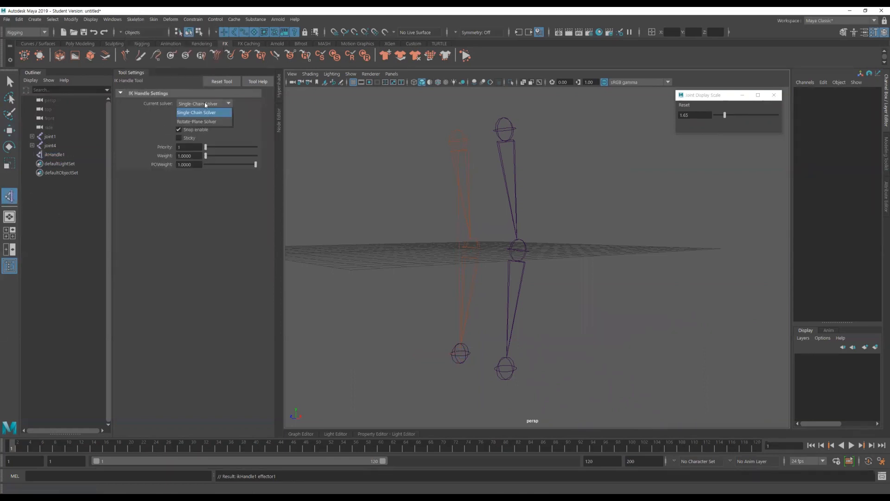
pyautogui.click(197, 122)
pyautogui.click(502, 129)
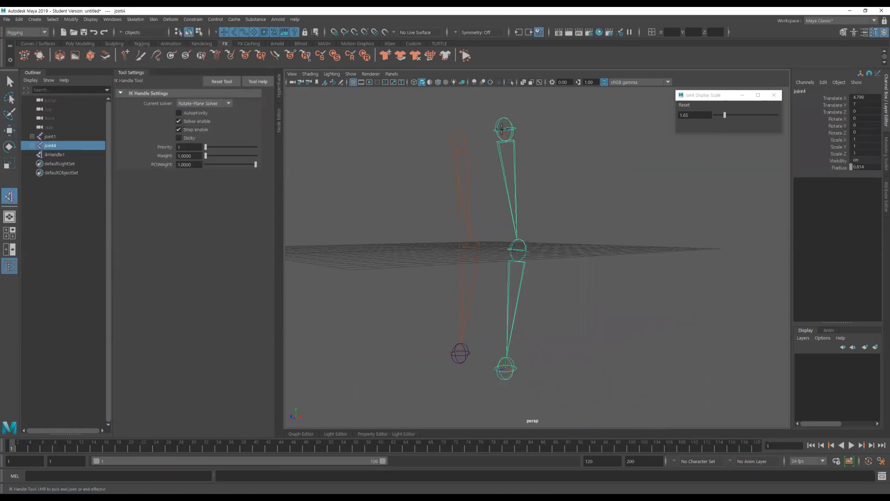
pyautogui.click(501, 370)
pyautogui.keyDown('alt'); pyautogui.moveTo(602, 309); pyautogui.dragTo(602, 290); pyautogui.keyUp('alt')
pyautogui.click(613, 283)
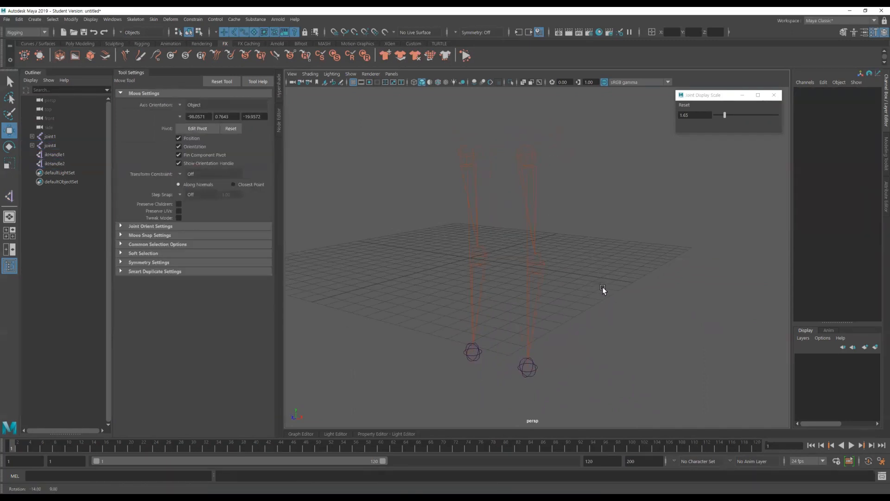
# - Move the single-chain IK handle upward to about Y -3.8 to bend its chain, and undo the last extra move
pyautogui.click(474, 353)
pyautogui.moveTo(474, 351); pyautogui.dragTo(478, 315)
pyautogui.moveTo(475, 361); pyautogui.dragTo(478, 216)
pyautogui.moveTo(468, 298)
pyautogui.mouseDown()
pyautogui.moveTo(444, 246)
pyautogui.moveTo(371, 289)
pyautogui.moveTo(453, 293)
pyautogui.mouseUp()
pyautogui.hotkey('ctrl', 'z')
# - Raise the rotate-plane IK handle to about Y -4.4 to bend the duplicated chain
pyautogui.click(533, 359)
pyautogui.moveTo(533, 331); pyautogui.dragTo(536, 292)
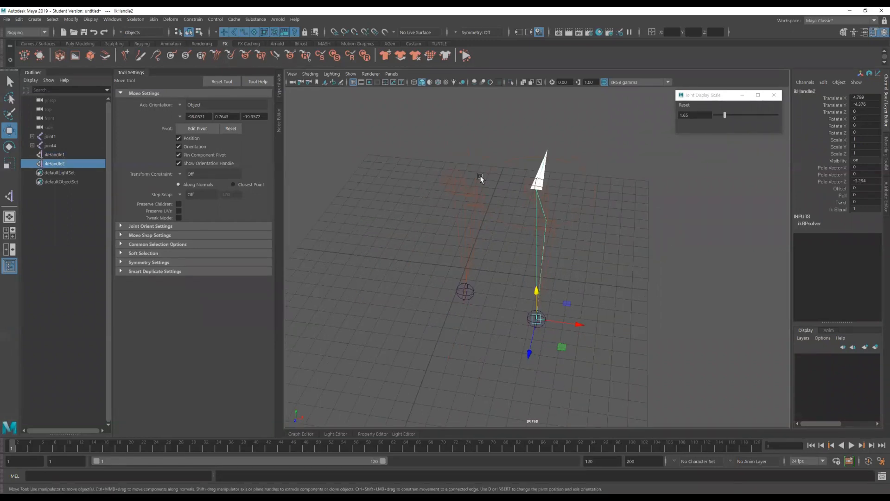
pyautogui.keyDown('alt'); pyautogui.moveTo(580, 215); pyautogui.dragTo(615, 242); pyautogui.keyUp('alt')
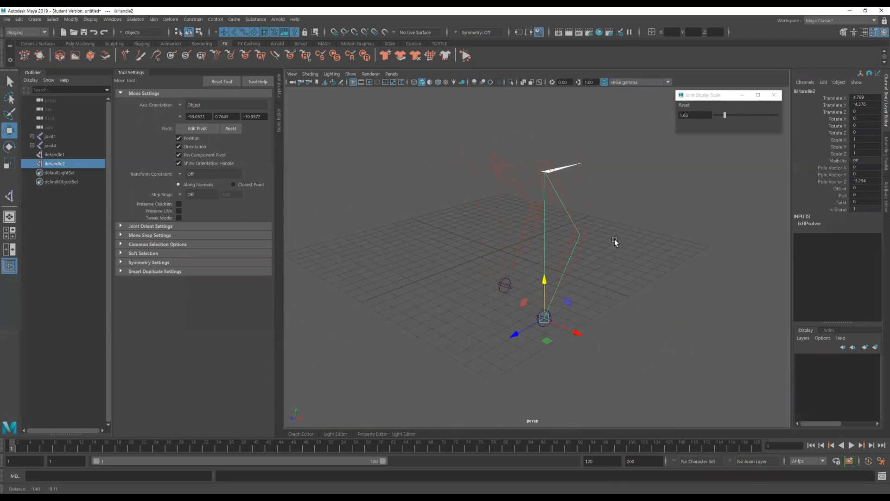
# - Vary the rotate-plane IK handle's Twist to swing the chain's bend sideways, leaving it at about 31
pyautogui.click(841, 203)
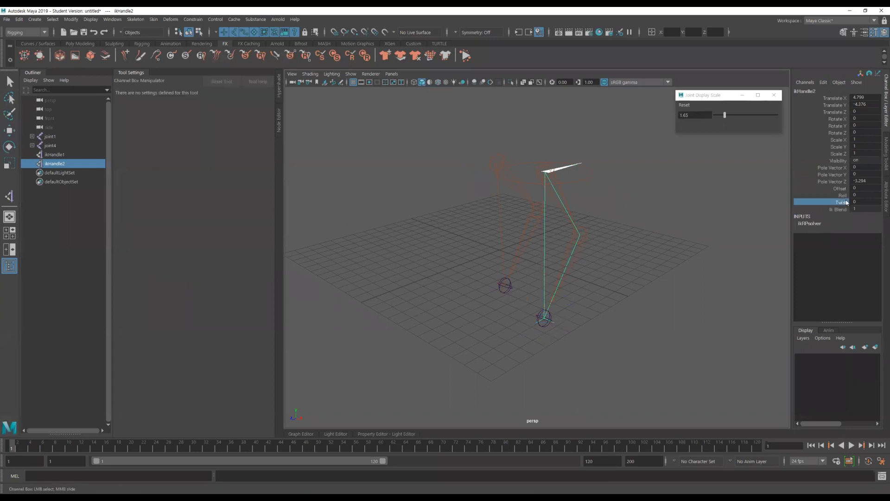
pyautogui.moveTo(628, 218); pyautogui.dragTo(641, 233, button='middle')
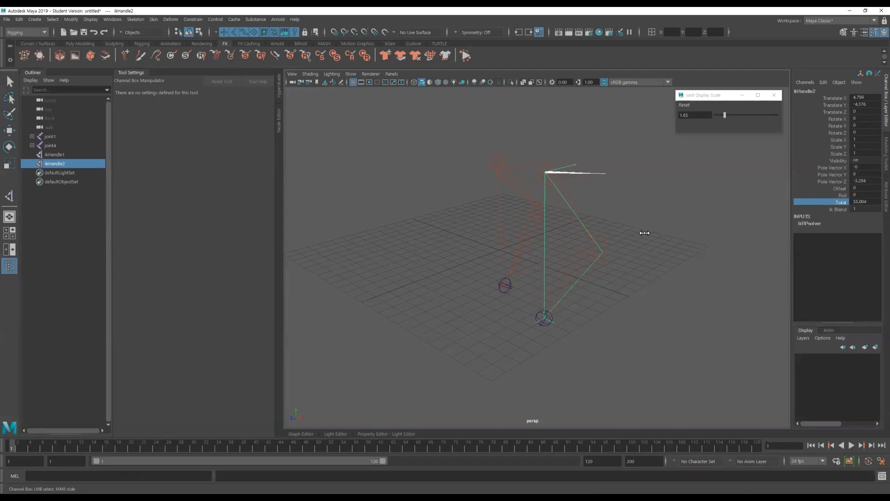
pyautogui.keyDown('alt'); pyautogui.moveTo(543, 314); pyautogui.dragTo(604, 299); pyautogui.keyUp('alt')
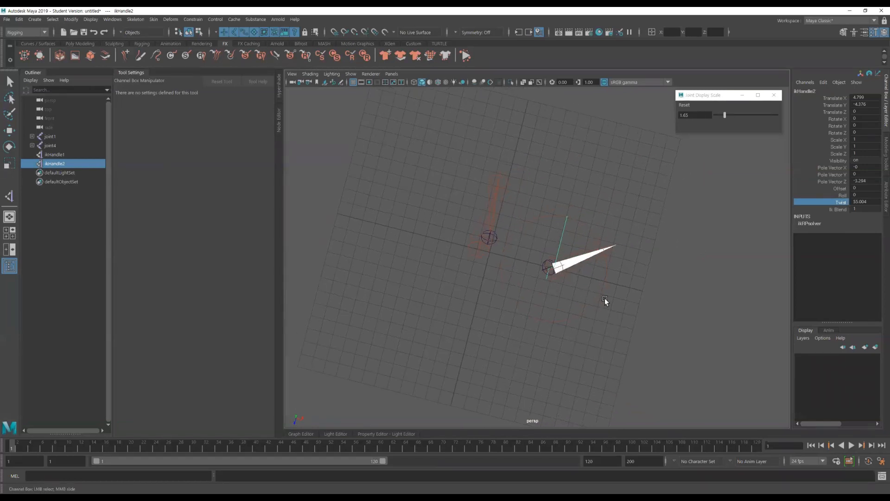
pyautogui.moveTo(653, 294); pyautogui.dragTo(628, 286, button='middle')
pyautogui.keyDown('alt'); pyautogui.moveTo(628, 285); pyautogui.dragTo(655, 263); pyautogui.keyUp('alt')
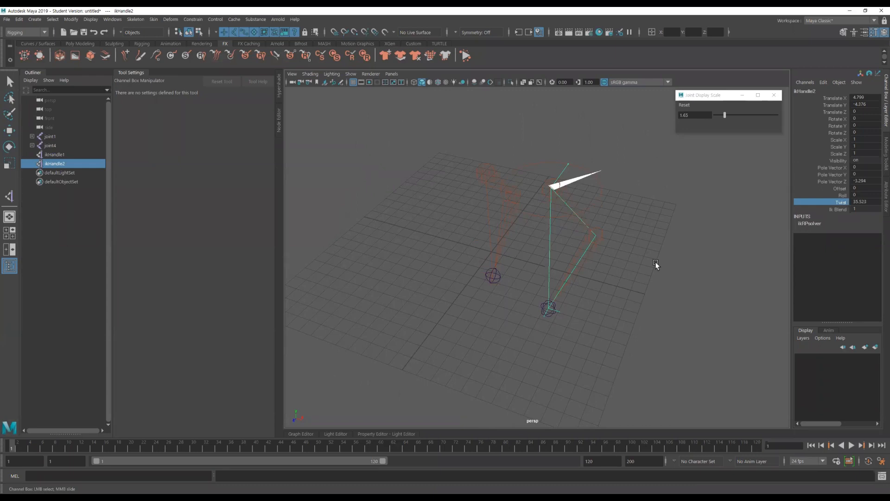
pyautogui.keyDown('alt'); pyautogui.moveTo(655, 263); pyautogui.dragTo(630, 236); pyautogui.keyUp('alt')
pyautogui.moveTo(649, 289); pyautogui.dragTo(640, 239, button='middle')
pyautogui.moveTo(571, 296)
pyautogui.keyDown('alt'); pyautogui.mouseDown()
pyautogui.moveTo(564, 261)
pyautogui.moveTo(612, 294)
pyautogui.moveTo(596, 319)
pyautogui.moveTo(579, 293)
pyautogui.mouseUp(); pyautogui.keyUp('alt')
pyautogui.moveTo(636, 298)
pyautogui.mouseDown(button='middle')
pyautogui.moveTo(646, 294)
pyautogui.moveTo(616, 294)
pyautogui.moveTo(627, 290)
pyautogui.mouseUp(button='middle')
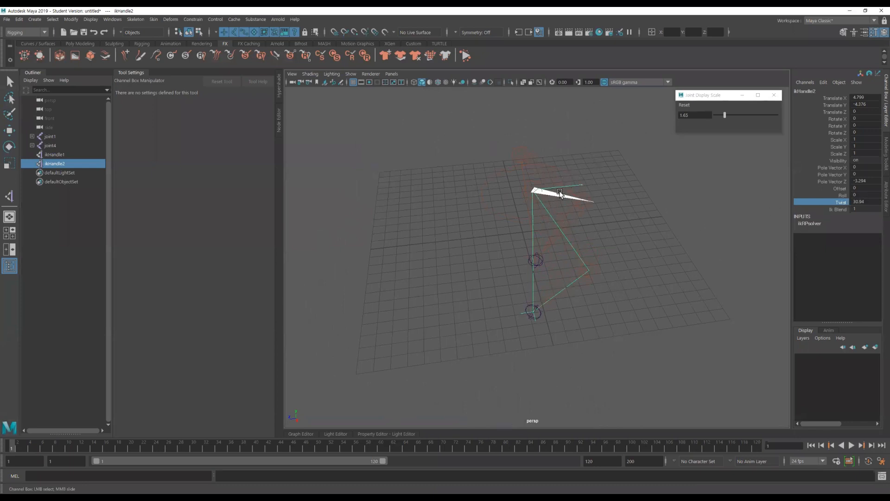
# - Select the single-chain IK handle and examine its attributes and bent chain for comparison
pyautogui.click(55, 155)
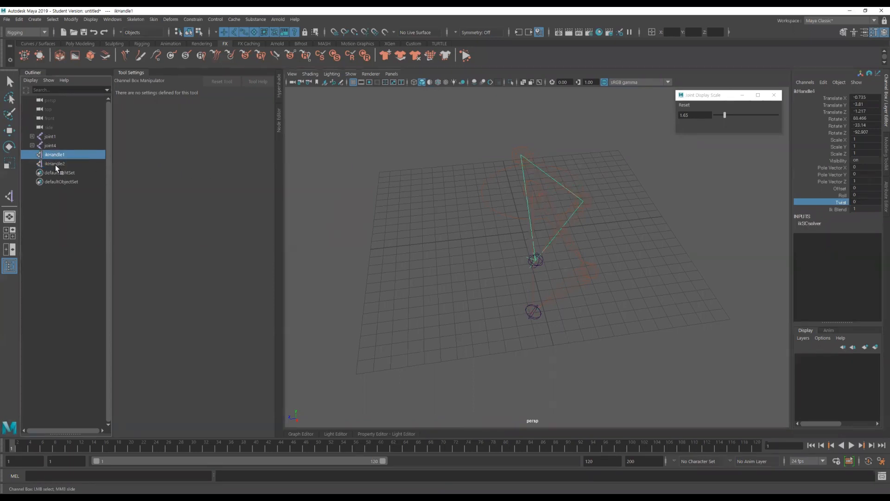
pyautogui.moveTo(506, 179)
pyautogui.mouseDown()
pyautogui.moveTo(521, 169)
pyautogui.moveTo(510, 165)
pyautogui.mouseUp()
pyautogui.keyDown('alt'); pyautogui.moveTo(521, 279); pyautogui.dragTo(489, 297); pyautogui.keyUp('alt')
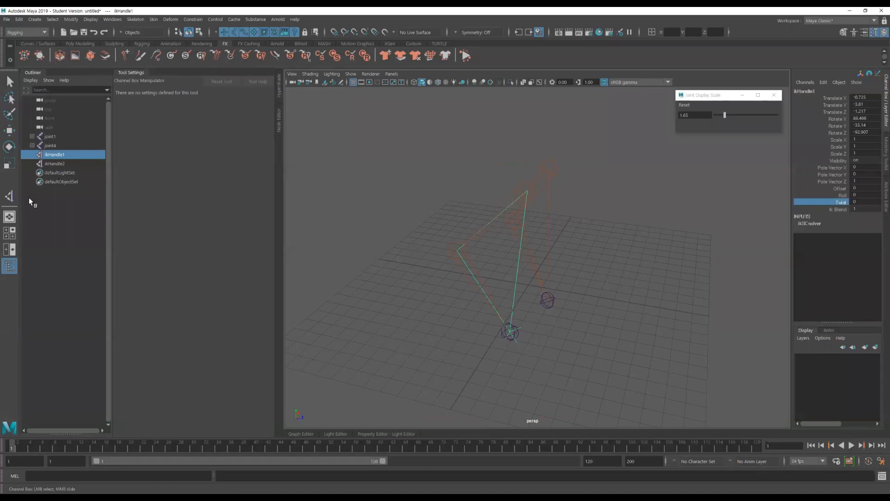
# - Review the solver choices in the IK Handle Tool settings and the available skeleton commands, keeping the Rotate-Plane Solver
pyautogui.click(9, 196)
pyautogui.click(199, 104)
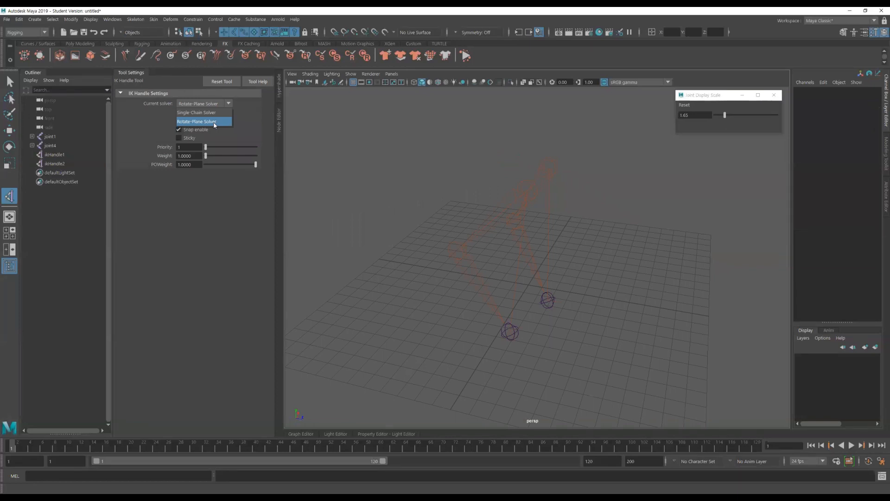
pyautogui.click(140, 9)
pyautogui.click(136, 20)
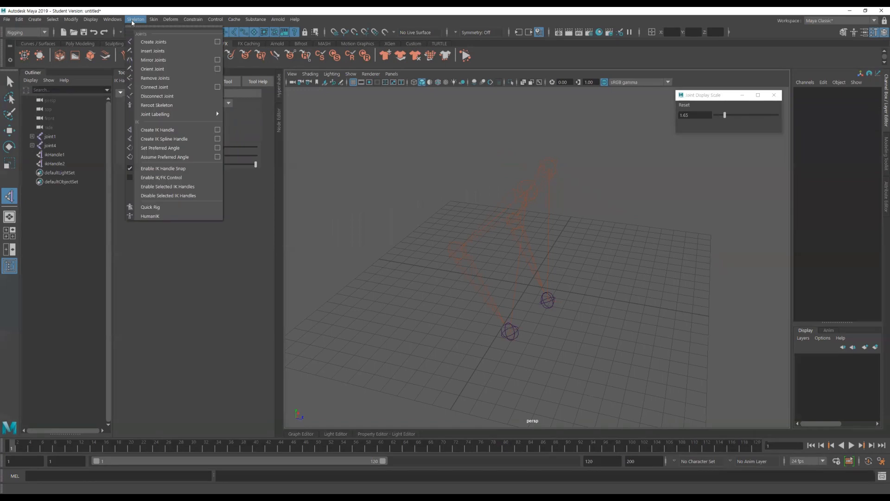
pyautogui.click(192, 186)
pyautogui.keyDown('alt'); pyautogui.moveTo(547, 246); pyautogui.dragTo(314, 135); pyautogui.keyUp('alt')
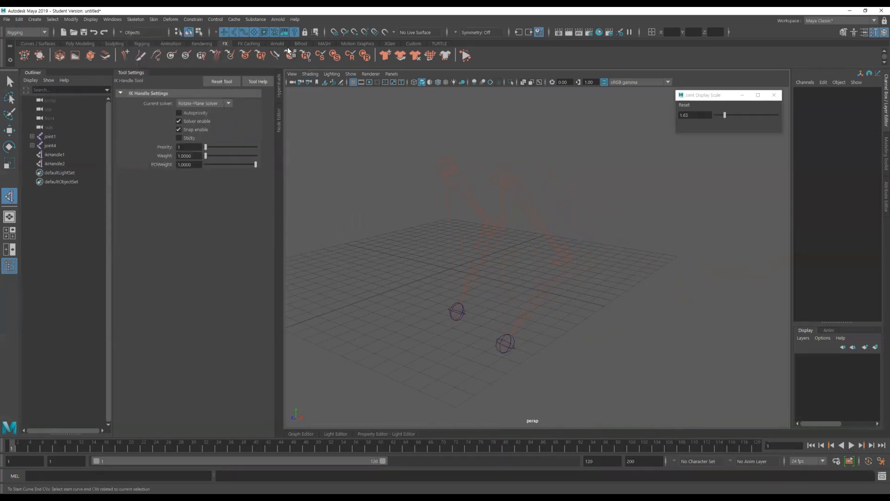